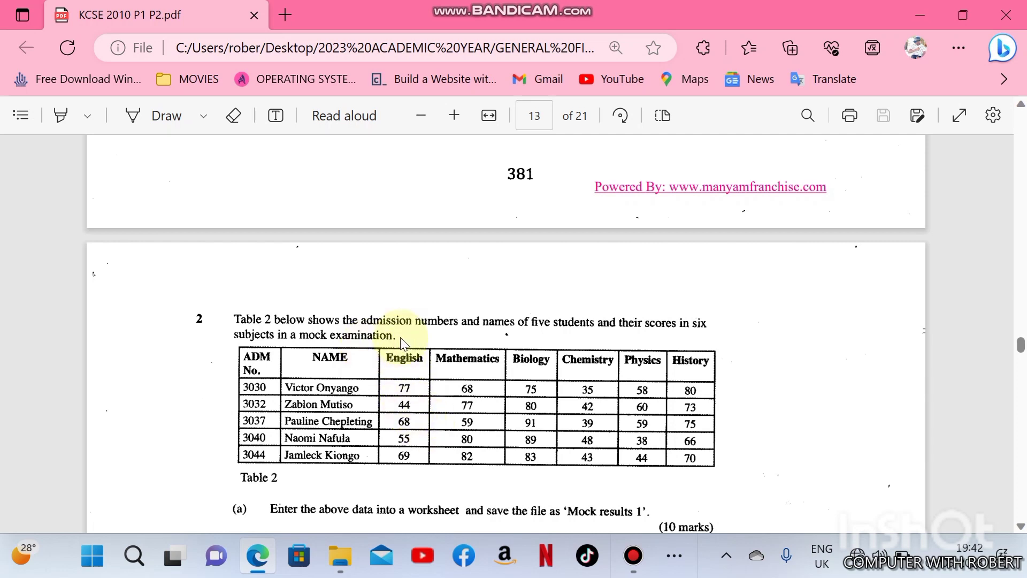
Scroll the exam PDF to question 2's Table 2 of scores and its tasks (a) to (e)
scroll(401, 340, down, 1)
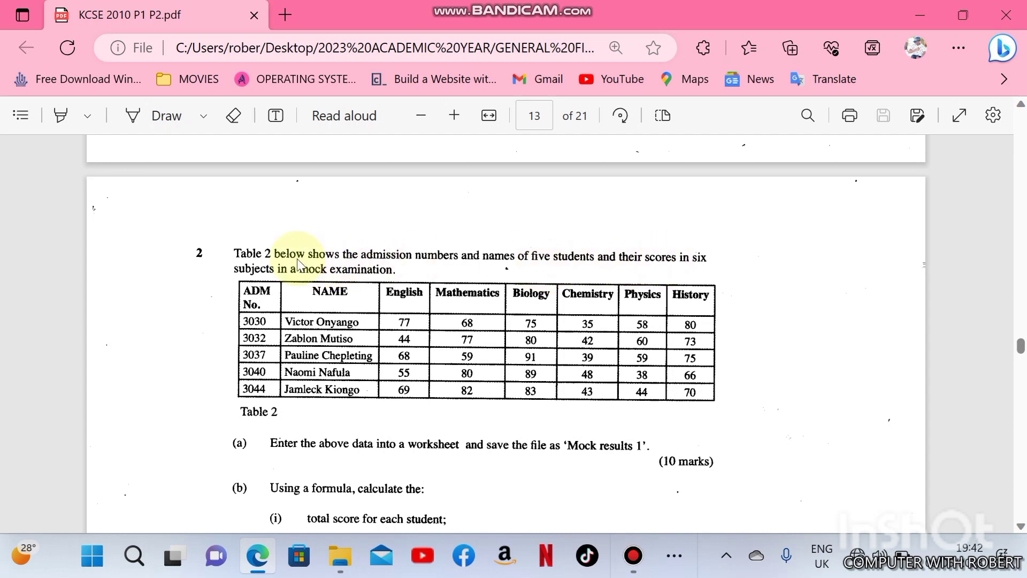
scroll(395, 294, down, 2)
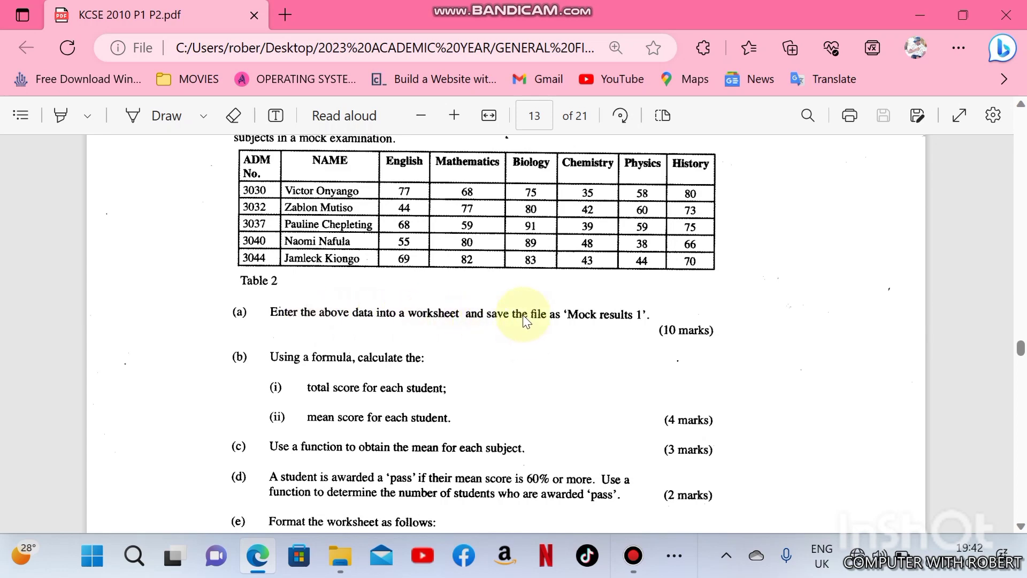
Create a new Excel worksheet named mock_results1 in the PRACTICALS folder
key(super+d)
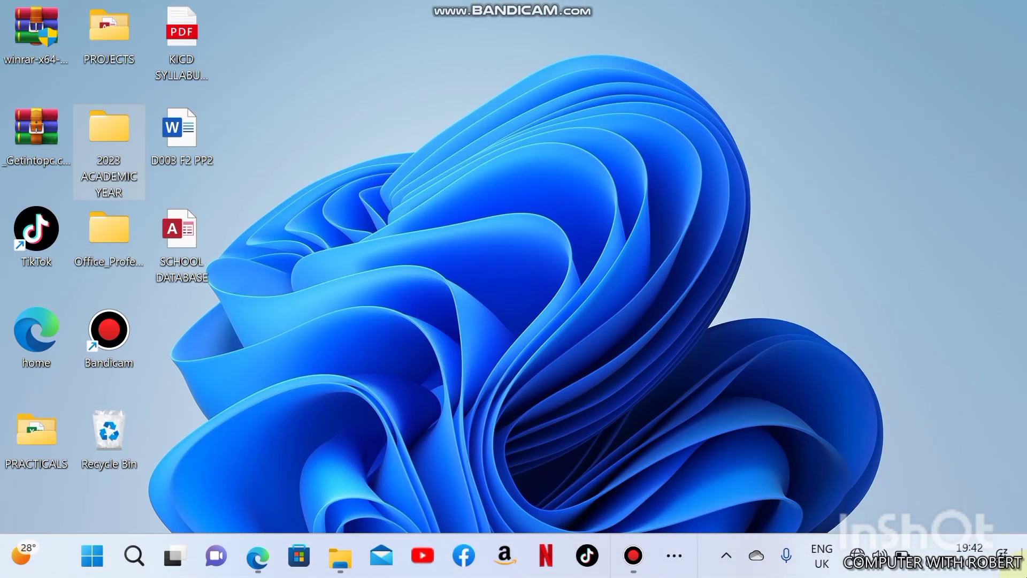
double_click(17, 435)
click(67, 62)
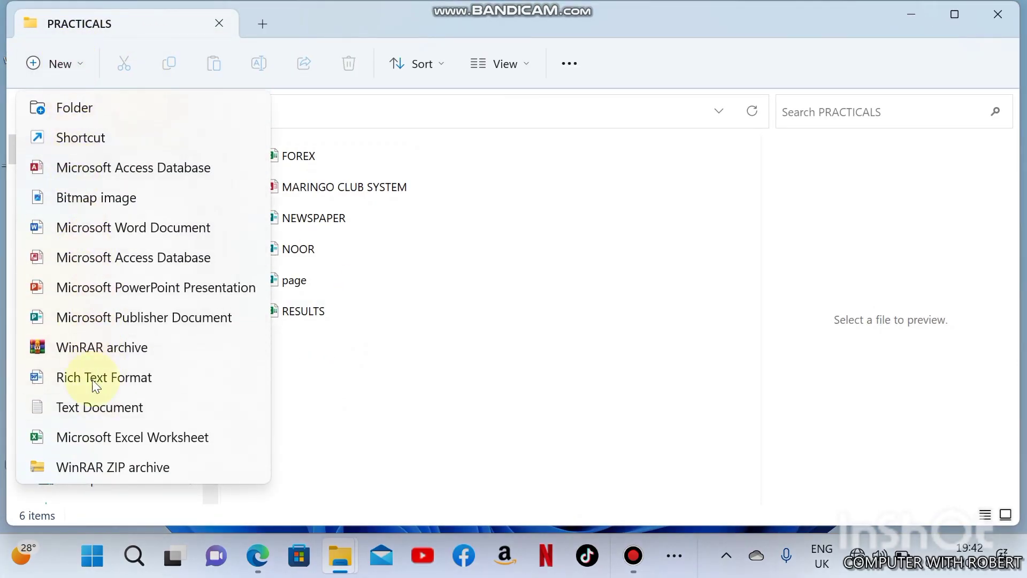
click(112, 445)
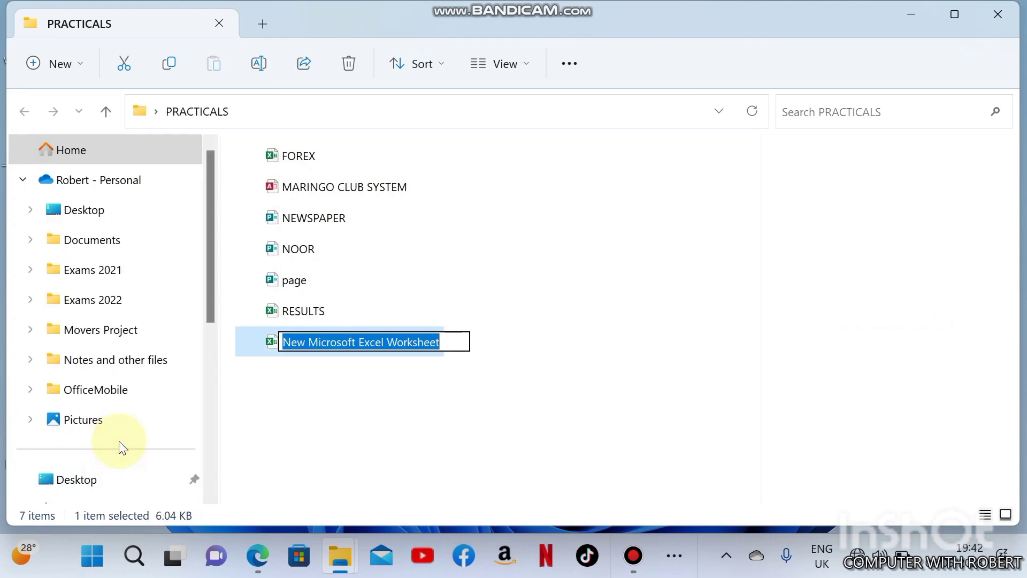
text(mock)
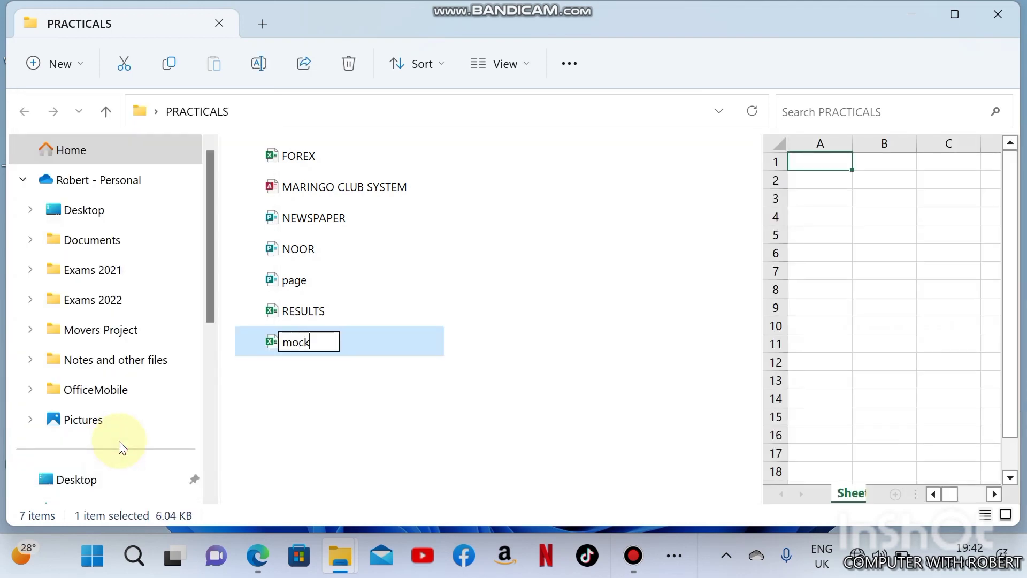
text(_resu)
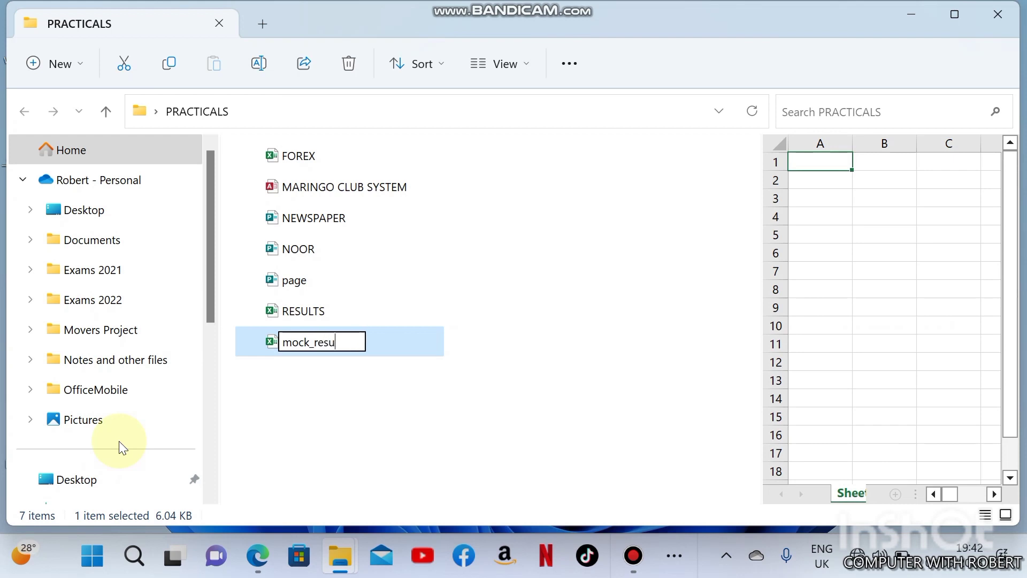
text(lts1)
key(Return)
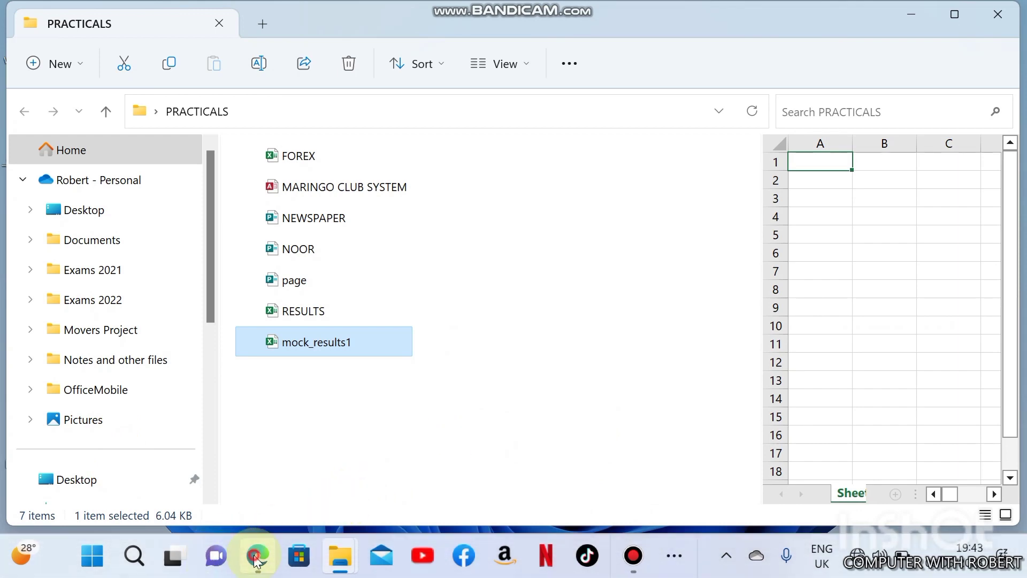
Rename the workbook file to 'Mock Results 1'
click(257, 556)
click(258, 558)
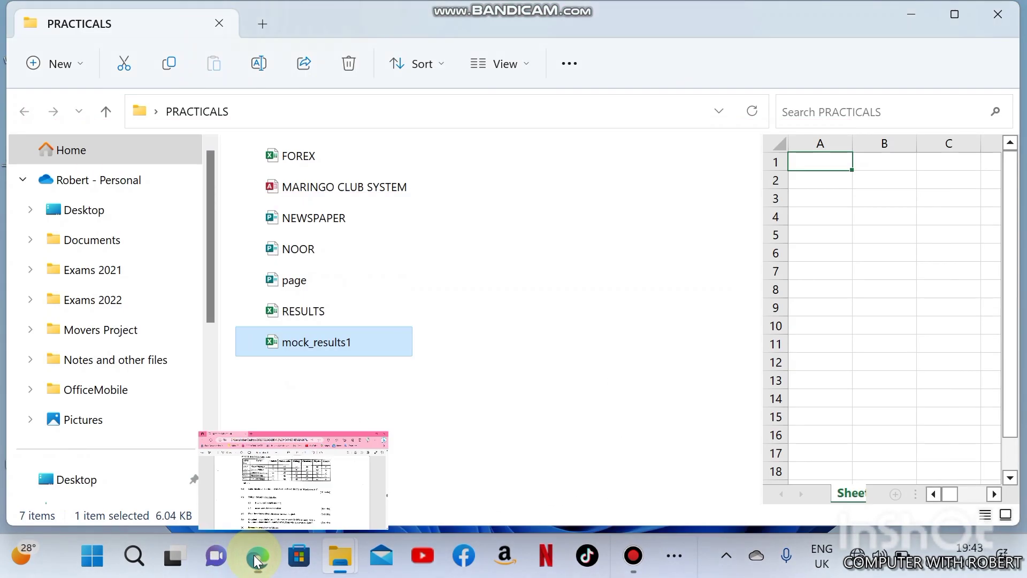
click(261, 73)
text(Mock Results)
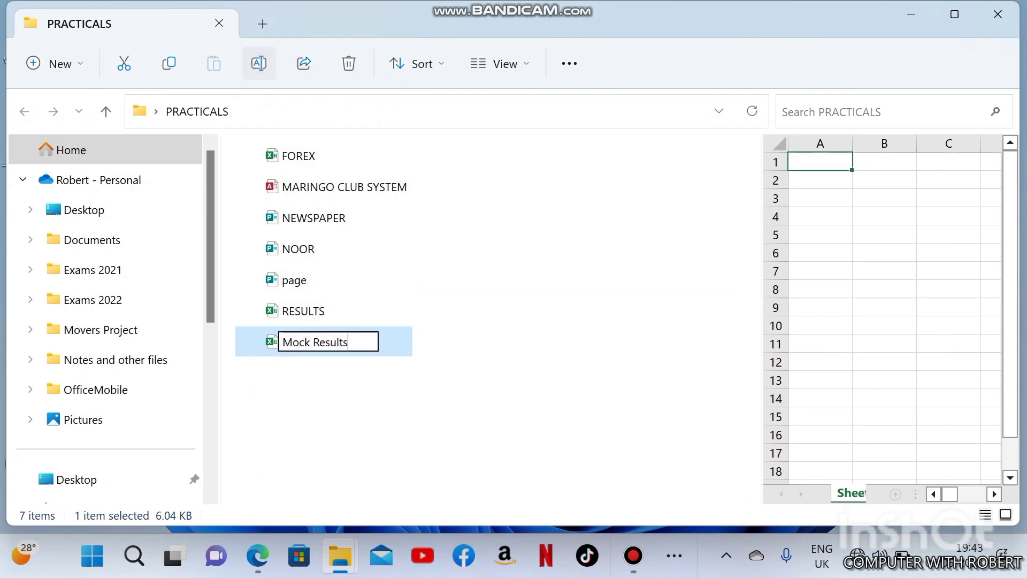
text( 1)
key(Return)
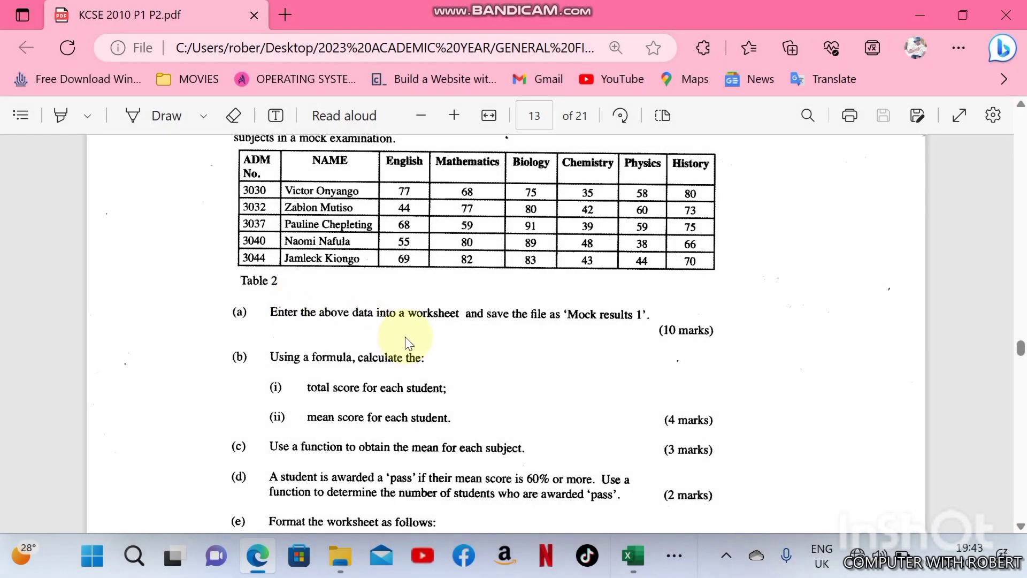
Snap the exam PDF and the Excel workbook side by side, dismissing the Office warning
scroll(422, 342, up, 2)
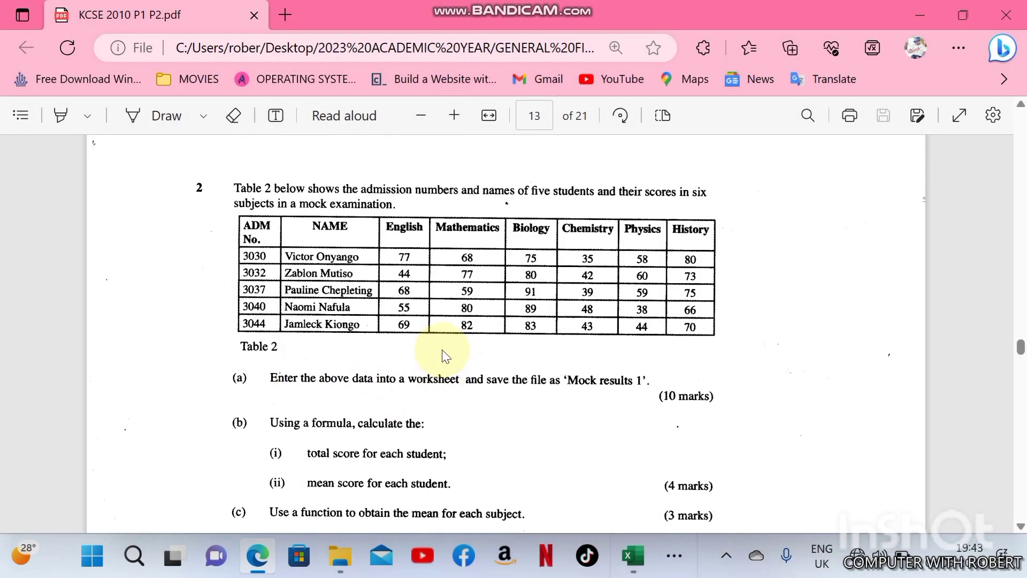
mouse_move(972, 24)
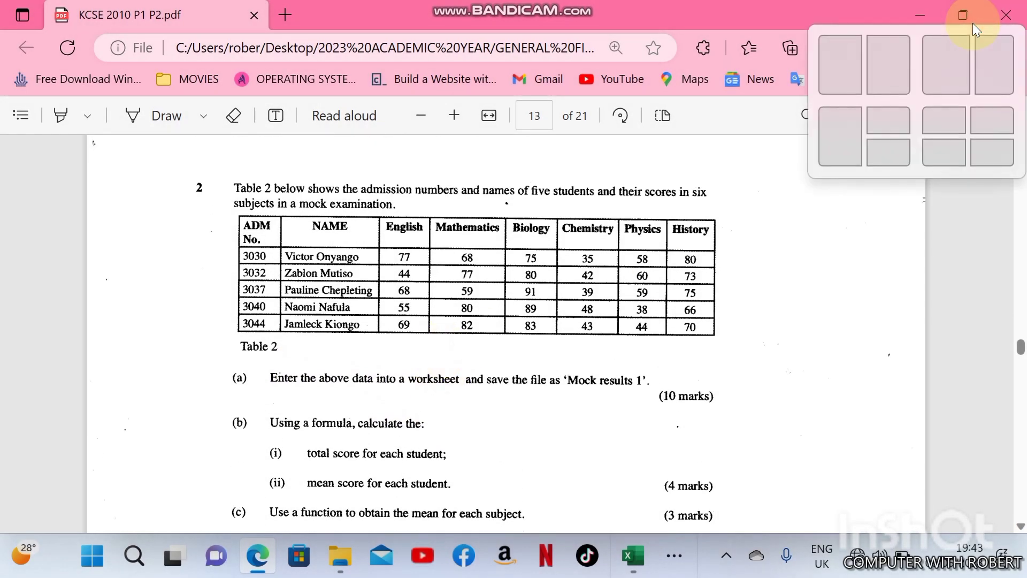
click(849, 46)
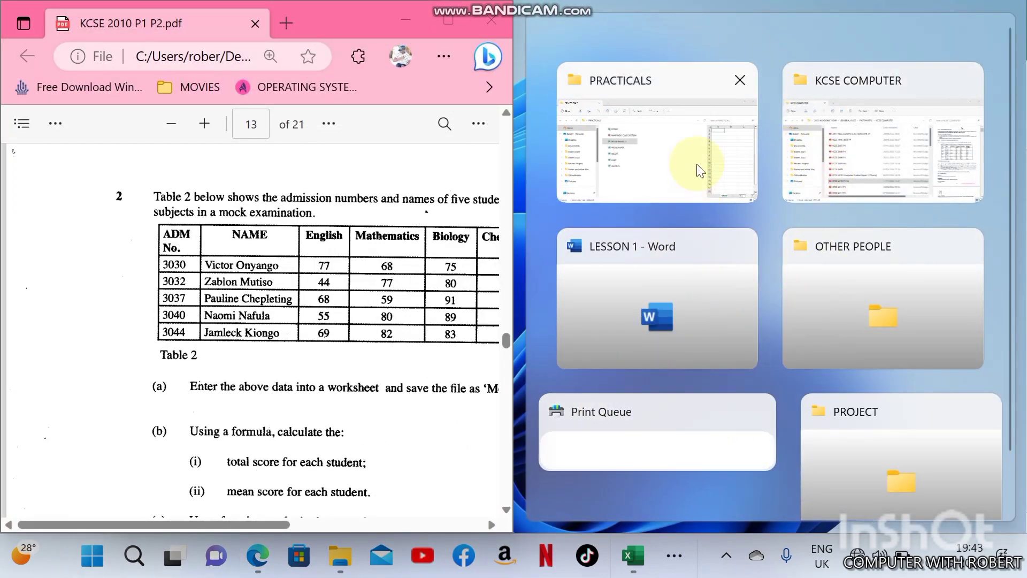
click(633, 556)
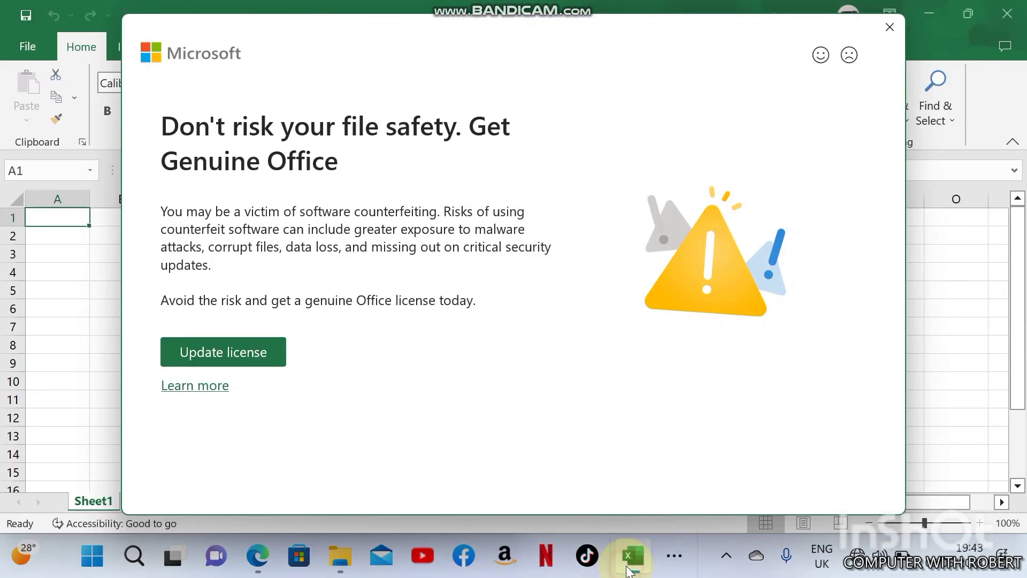
click(903, 30)
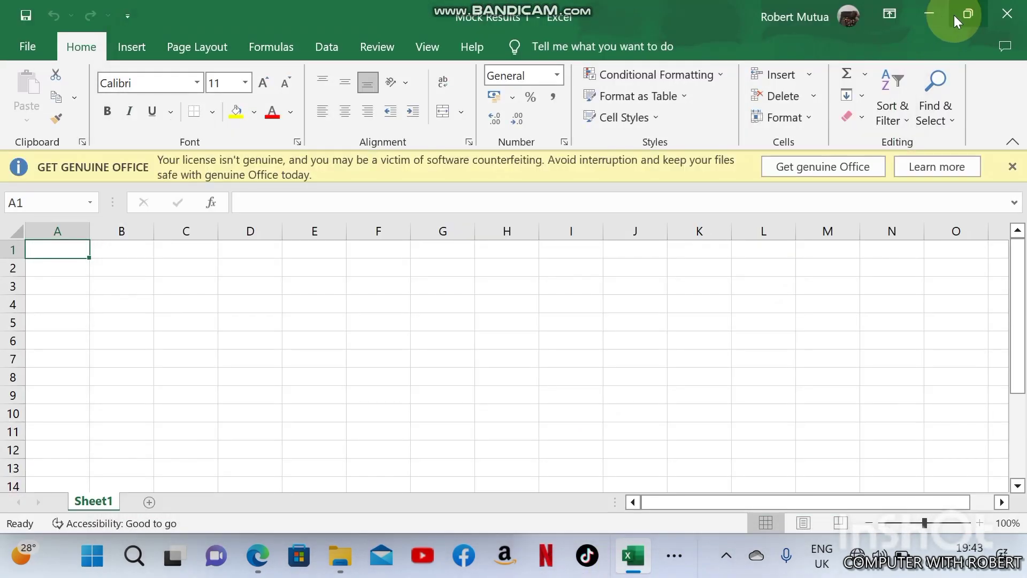
mouse_move(954, 15)
click(853, 58)
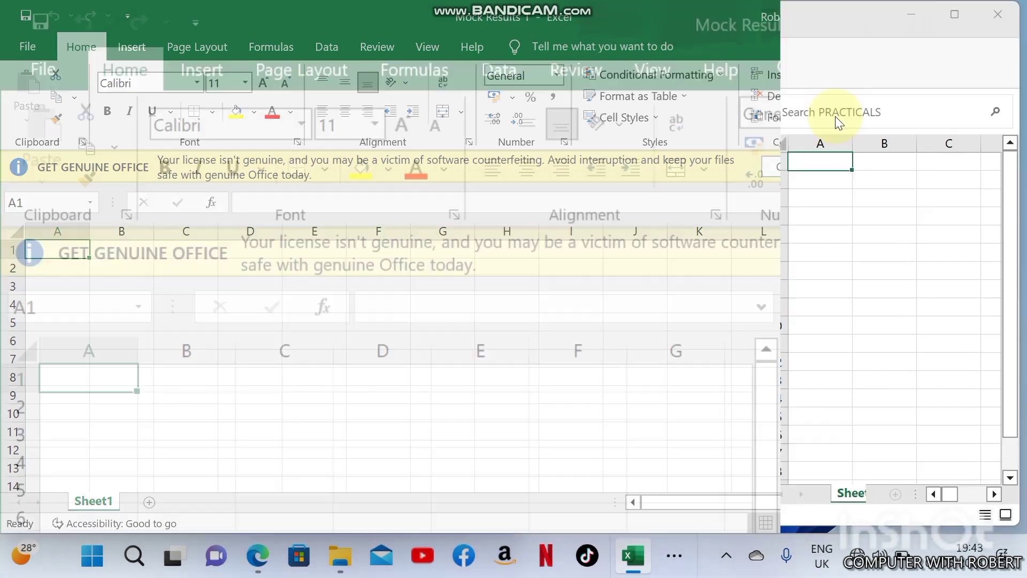
click(629, 132)
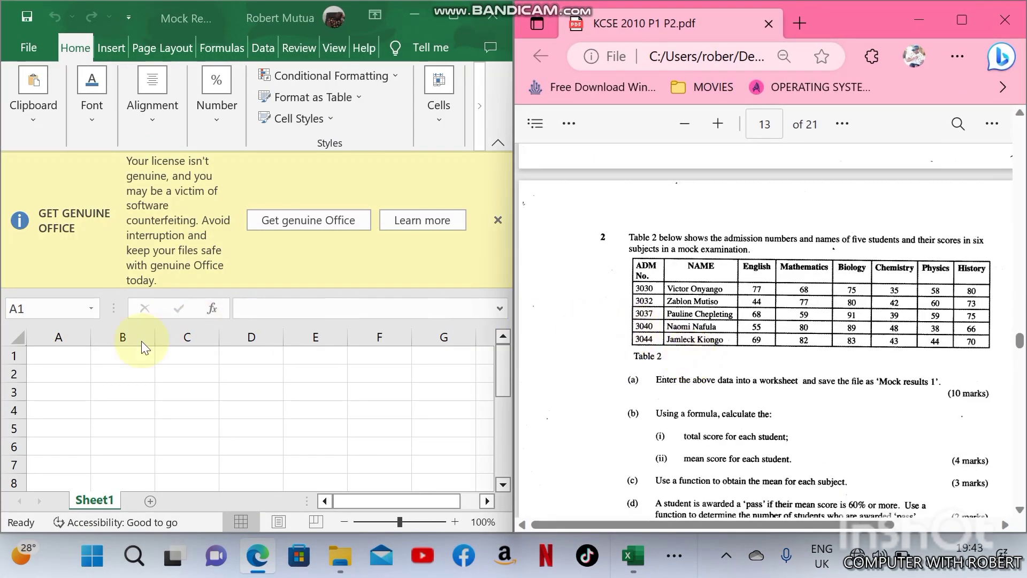
Type the Table 2 headings into row 1, starting with ADM No, NAME and English
click(57, 354)
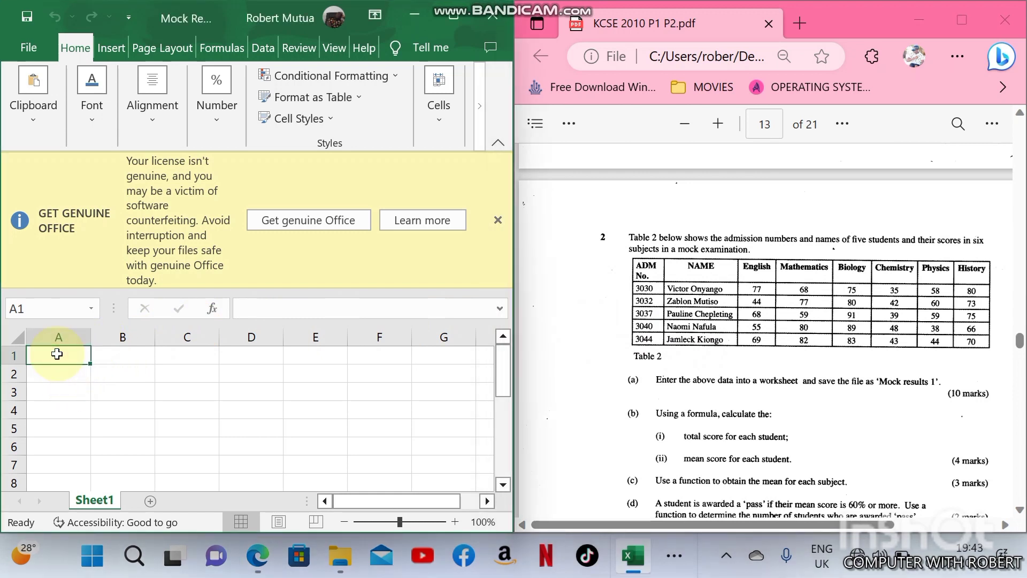
text(ADM No)
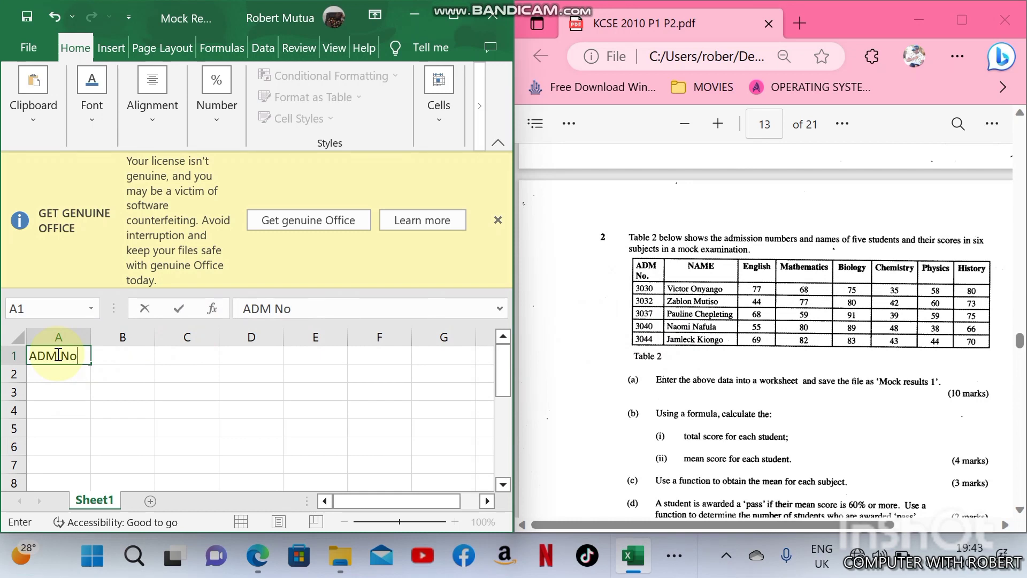
key(Tab)
text(NAME)
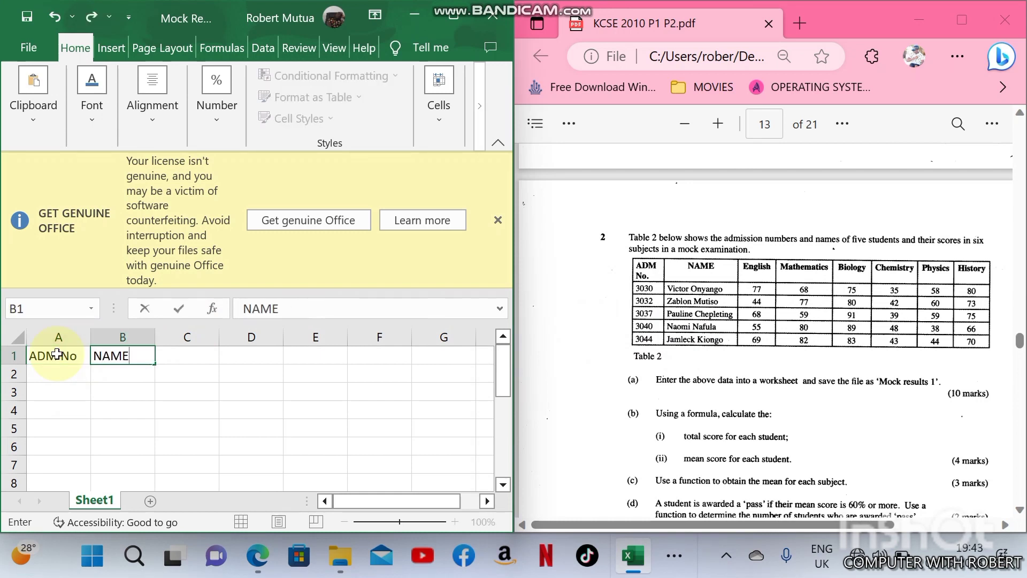
key(Tab)
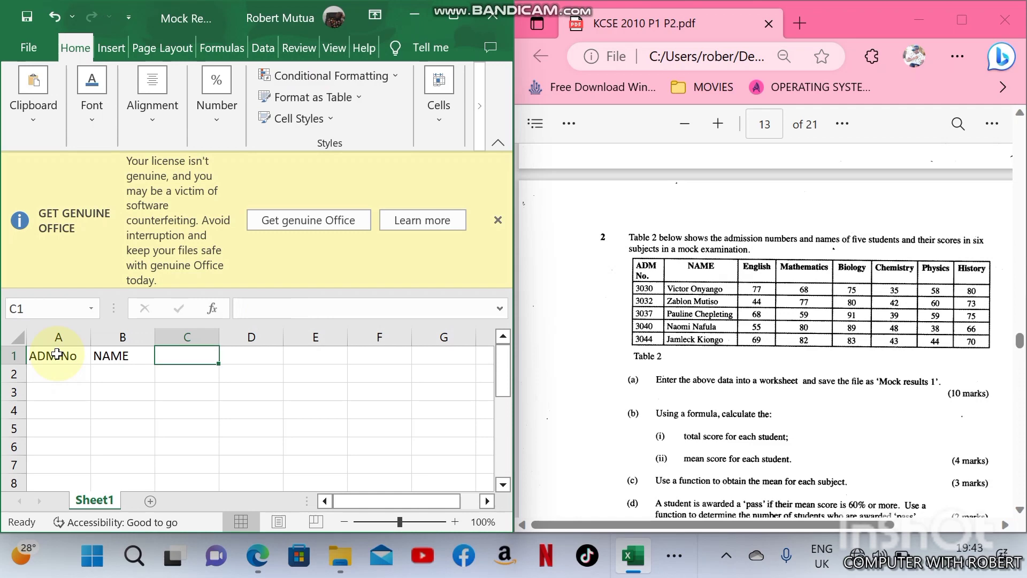
text(English)
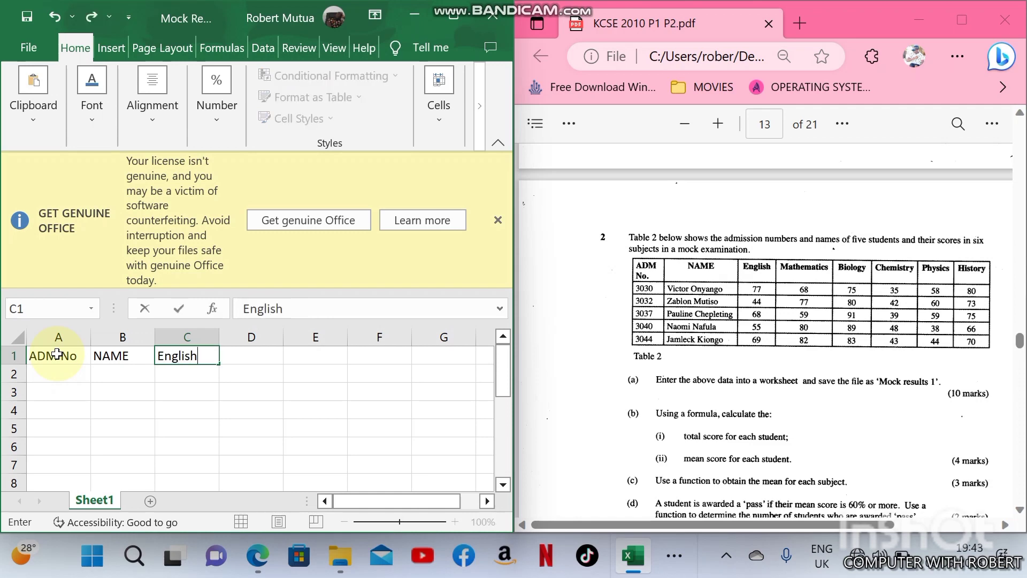
key(Tab)
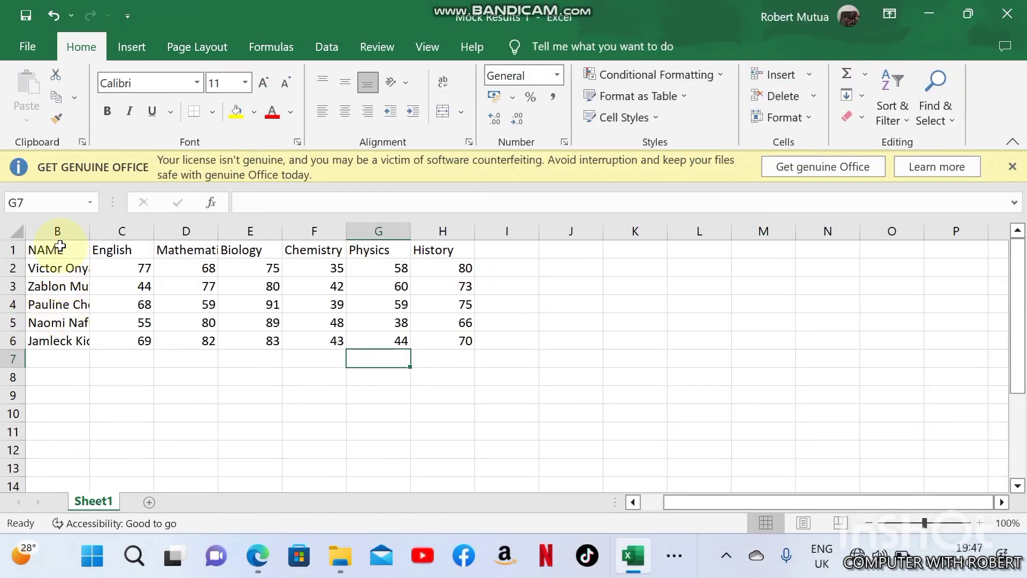
Widen column B so the full student names fit
click(61, 247)
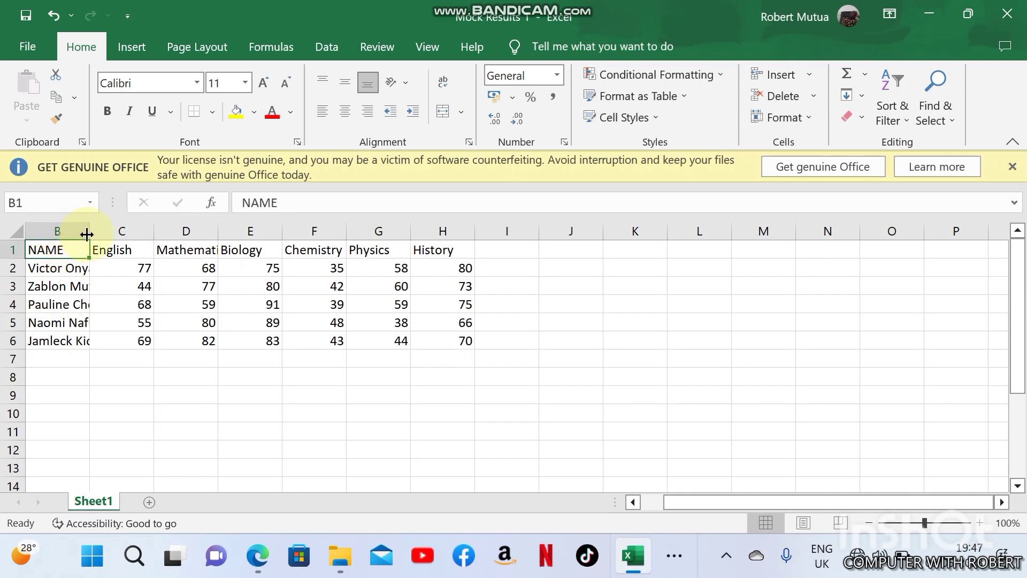
drag(87, 234, 114, 234)
click(633, 501)
drag(180, 231, 218, 230)
Make the row 1 headings A1:H1 bold
drag(76, 251, 572, 250)
click(107, 111)
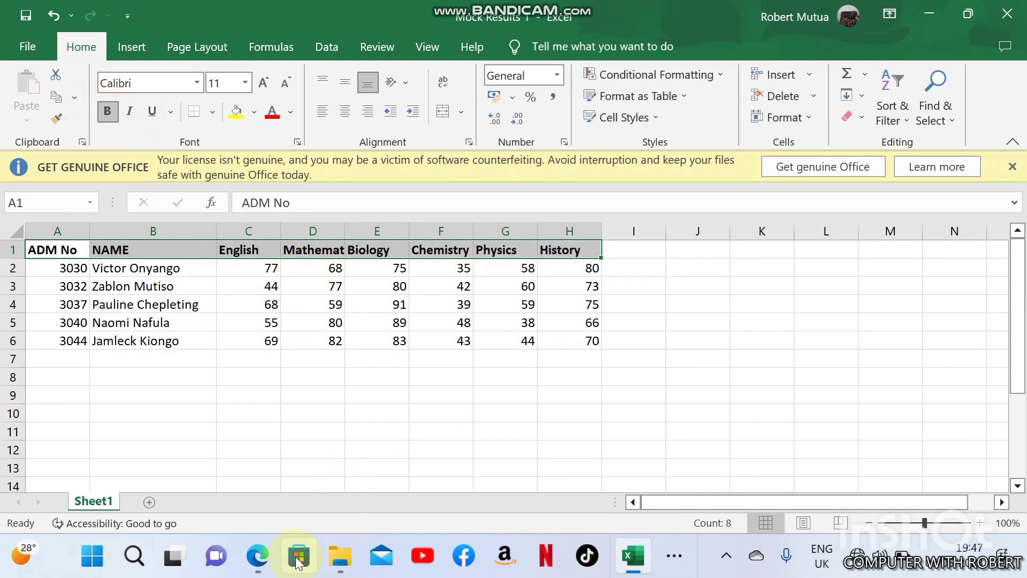
click(259, 559)
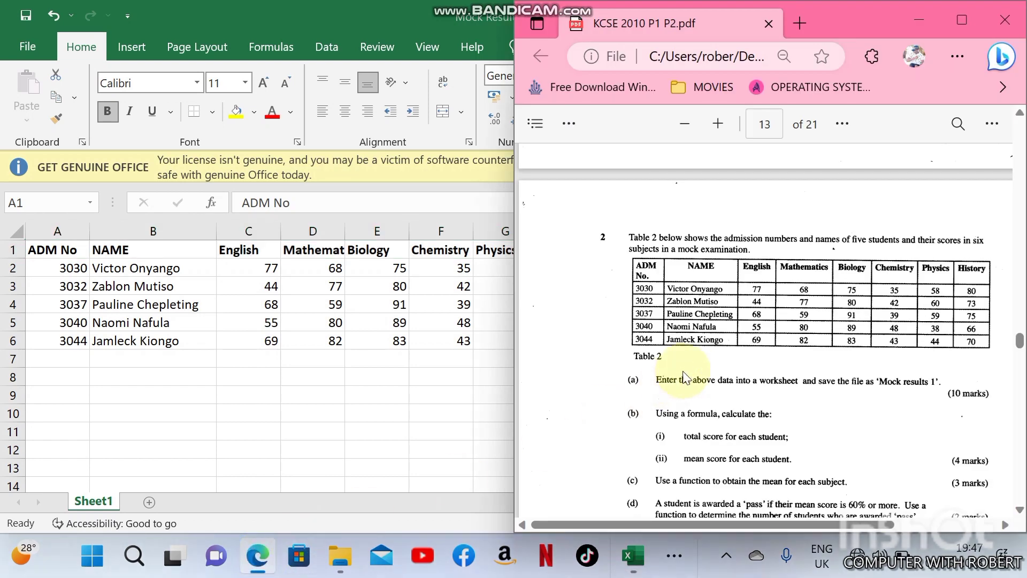
scroll(675, 414, down, 2)
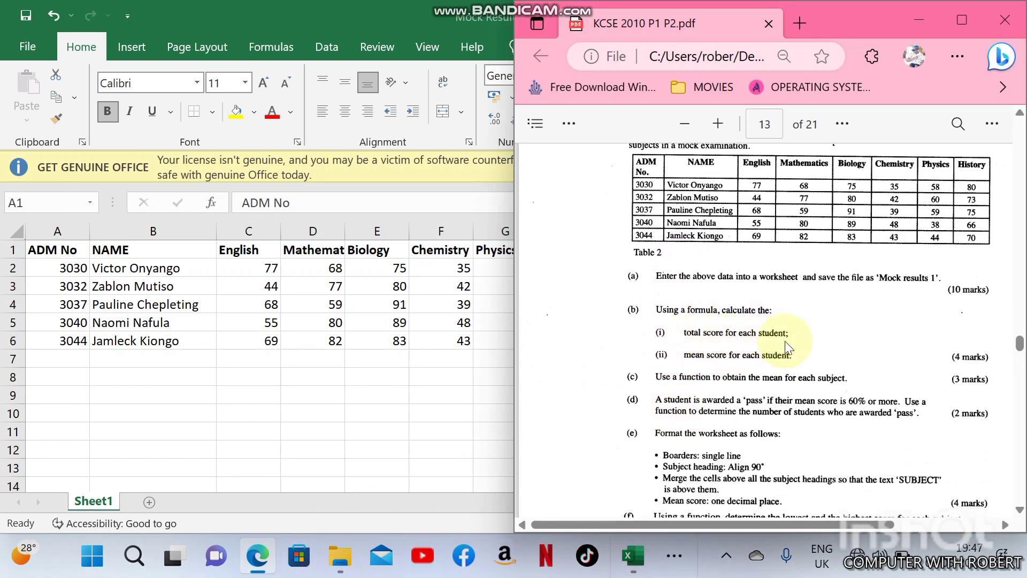
Head column I 'Total Score' and enter =C2+D2+E2+F2+G2+H2 in I2
key(alt+Tab)
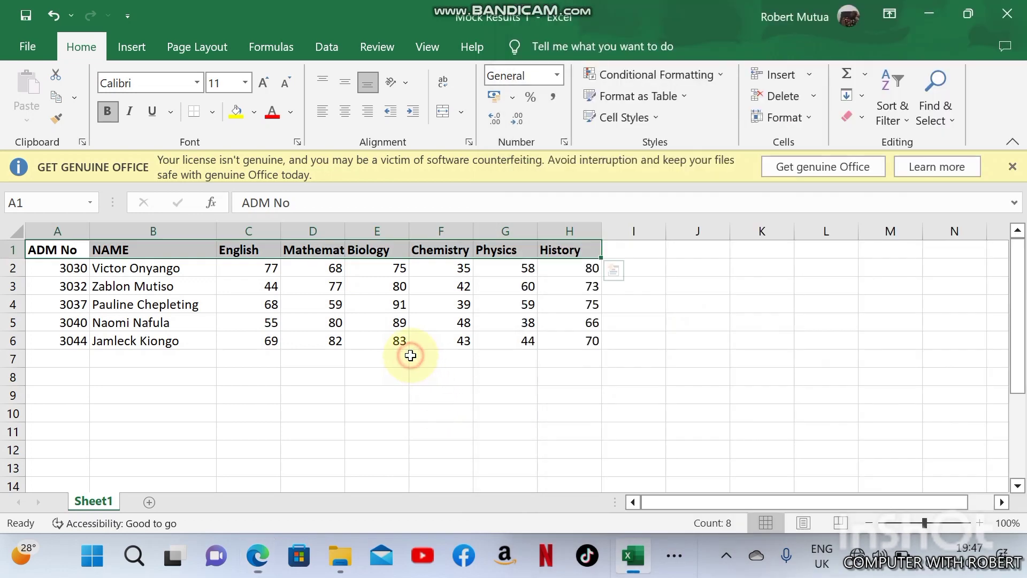
click(644, 249)
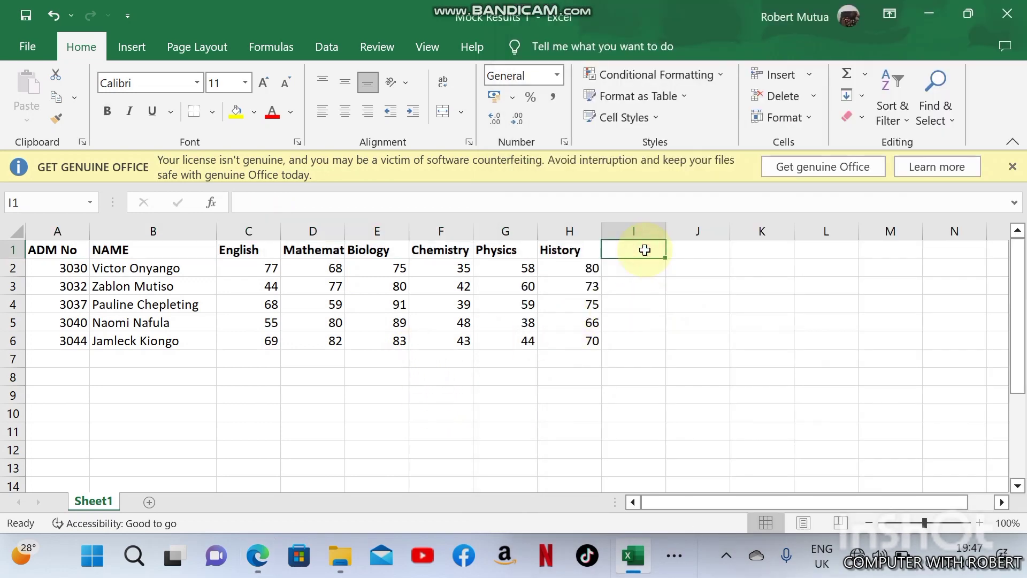
text(Total)
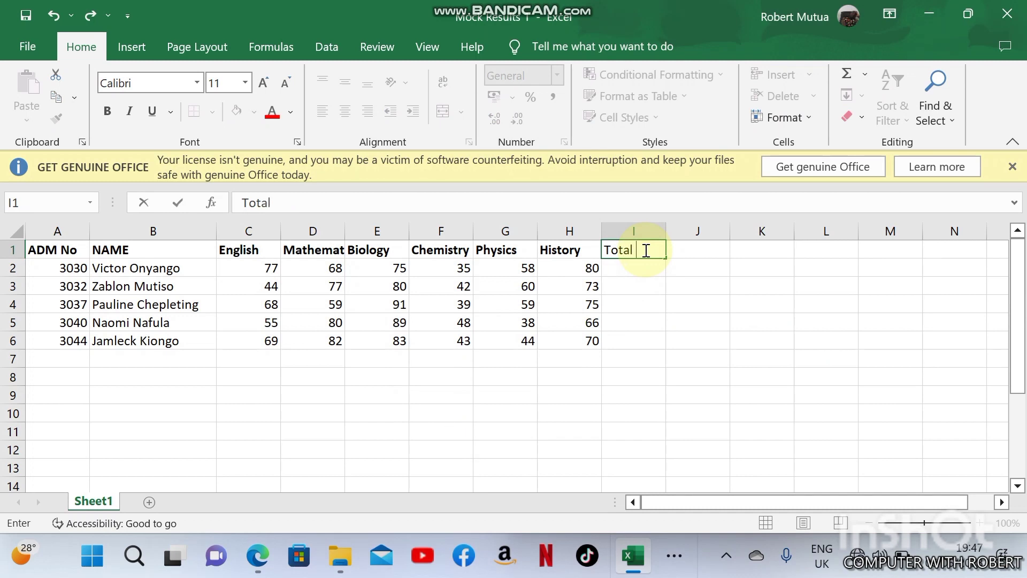
text( Score)
key(Return)
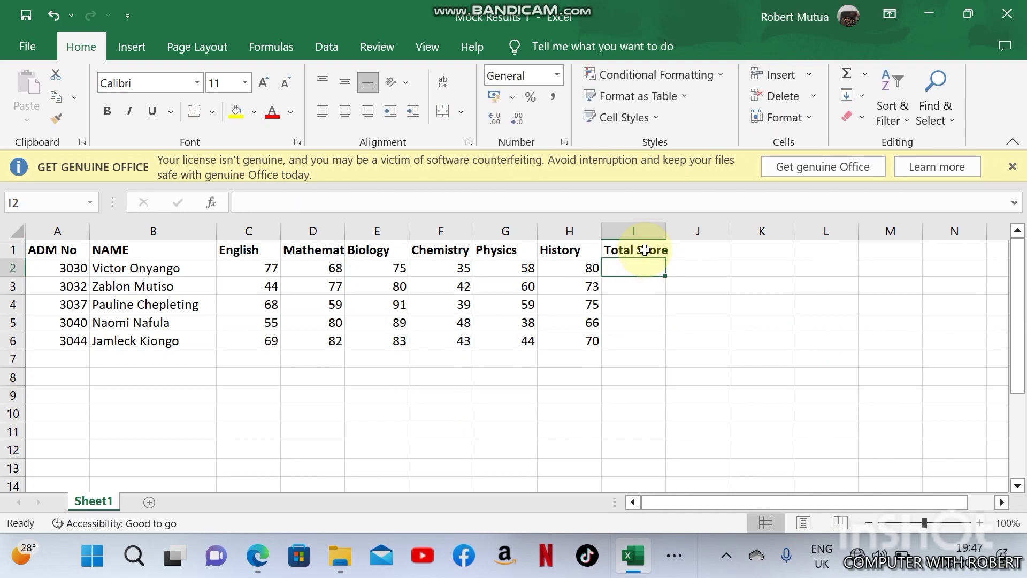
text(=)
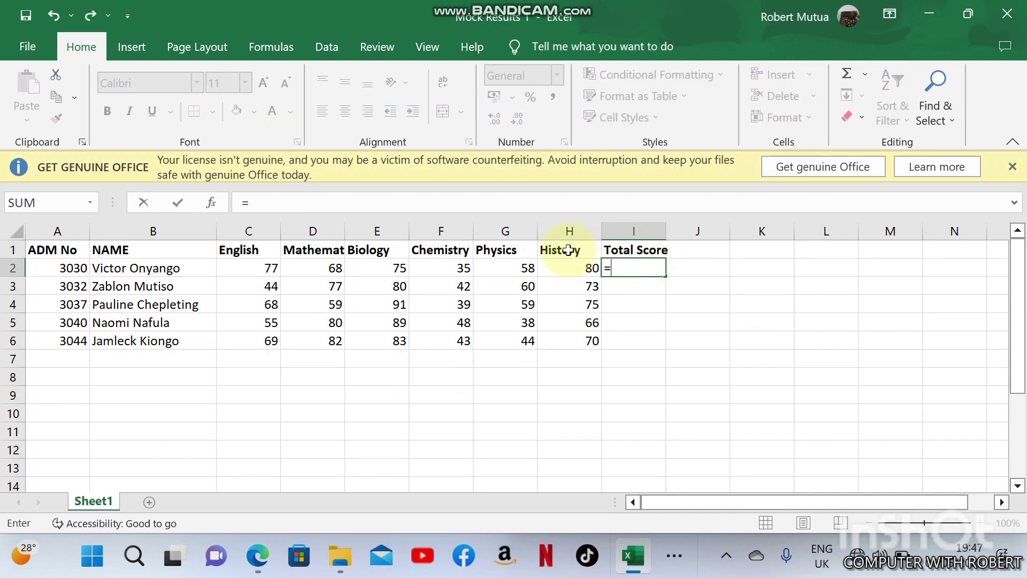
click(260, 273)
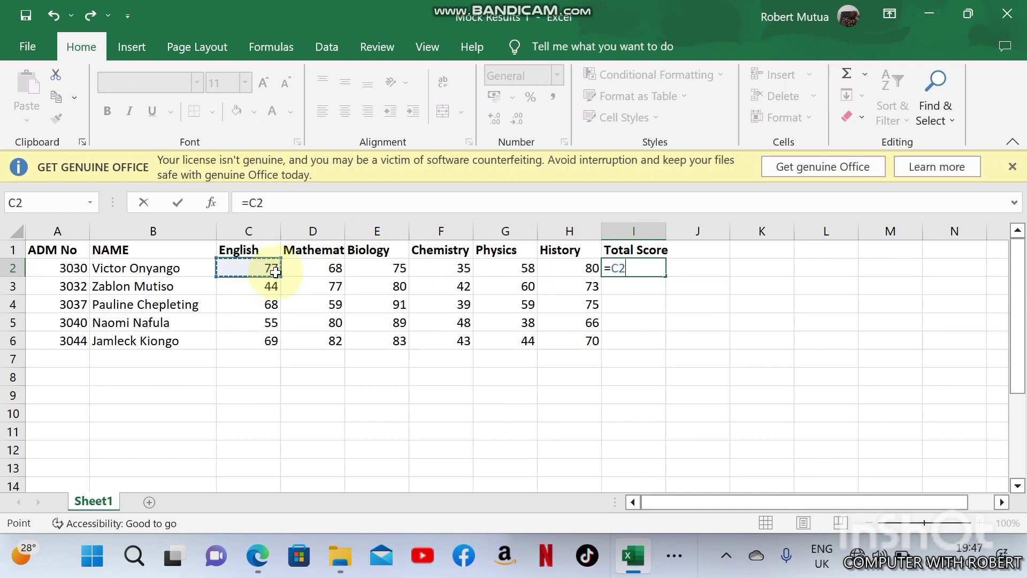
text(+)
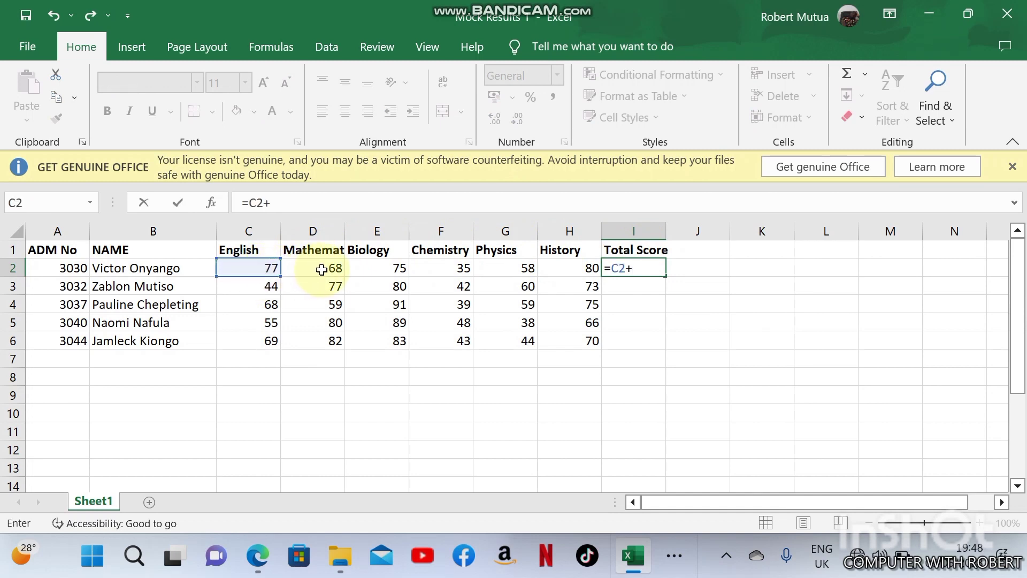
click(320, 270)
text(+)
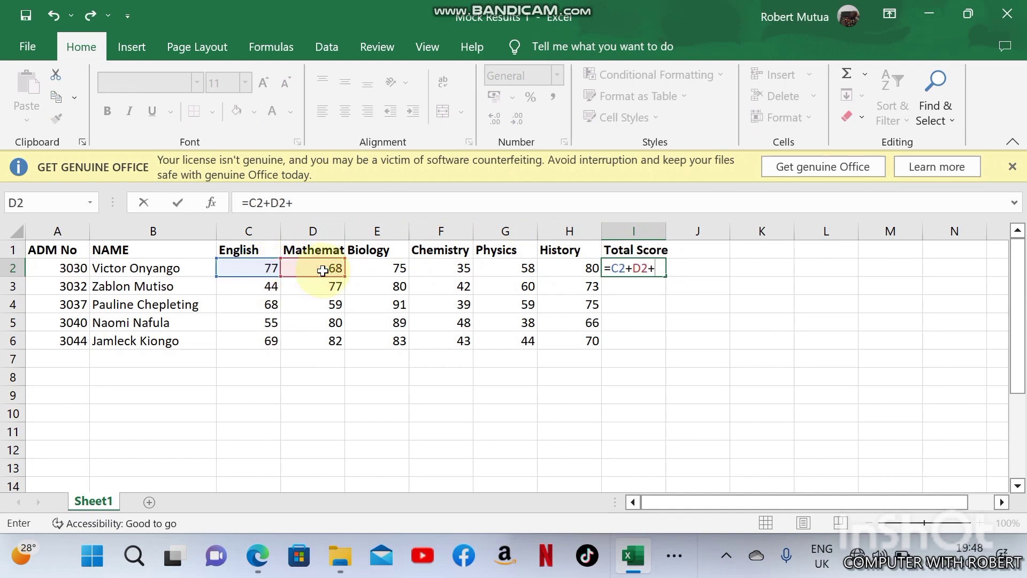
click(363, 269)
text(+)
click(441, 270)
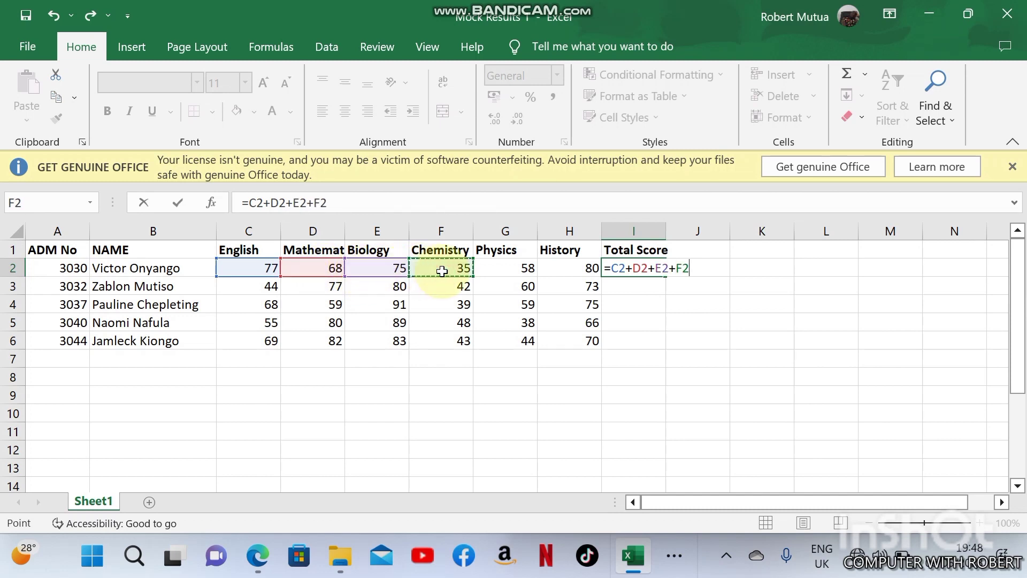
text(+)
click(505, 268)
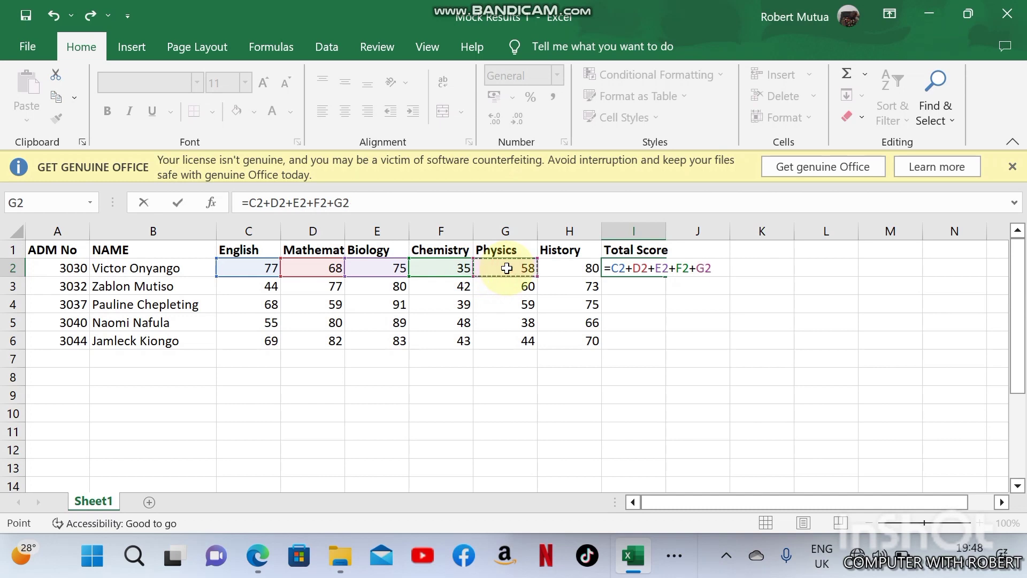
text(+)
click(567, 269)
key(Return)
Fill the total formula down to I6, giving 393, 376, 391, 376 and 391
click(642, 268)
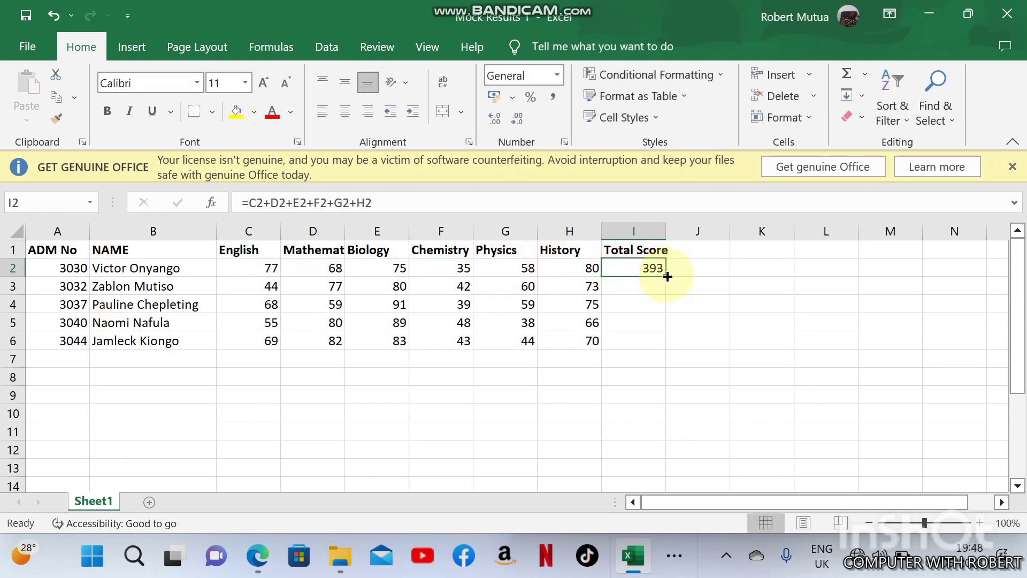
drag(667, 276, 663, 347)
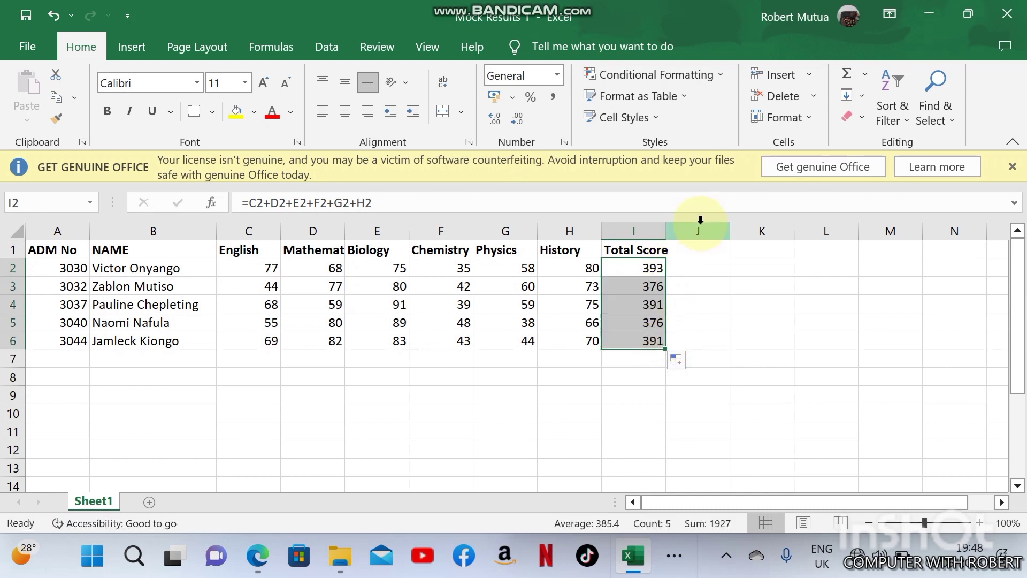
click(685, 246)
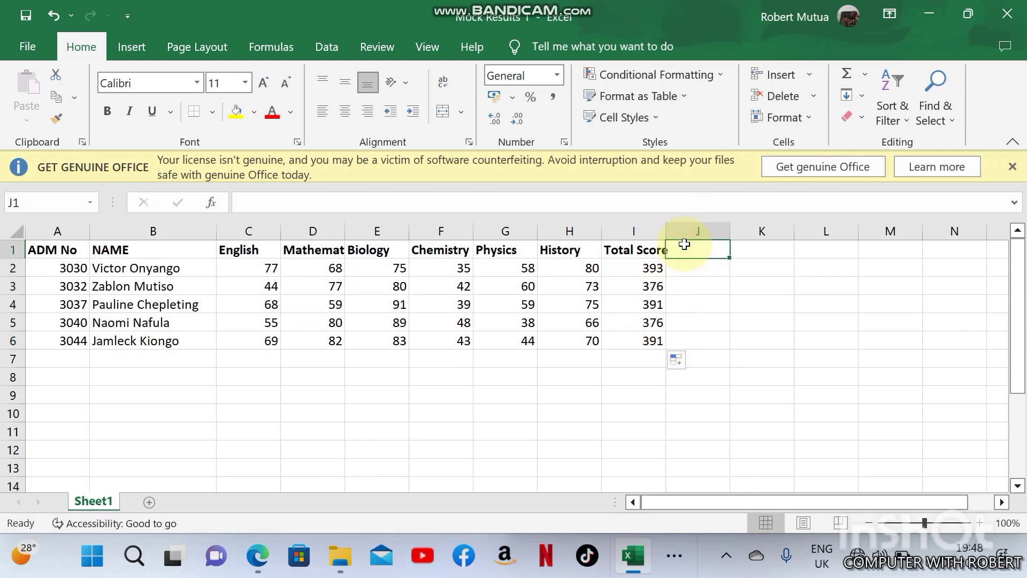
Head column J 'Mean Score' and enter =I2/6 in J2
text(Mean Score)
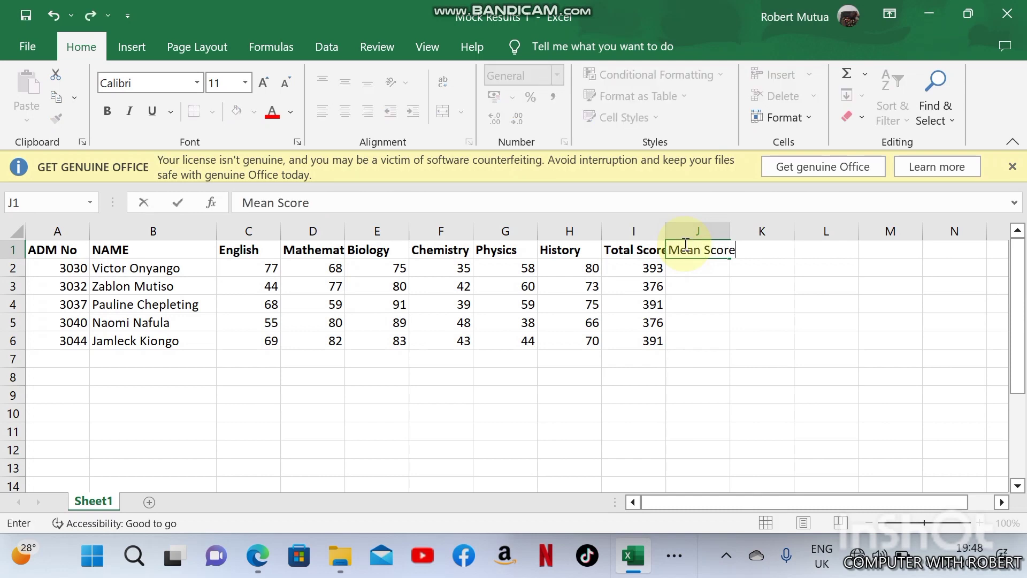
key(Return)
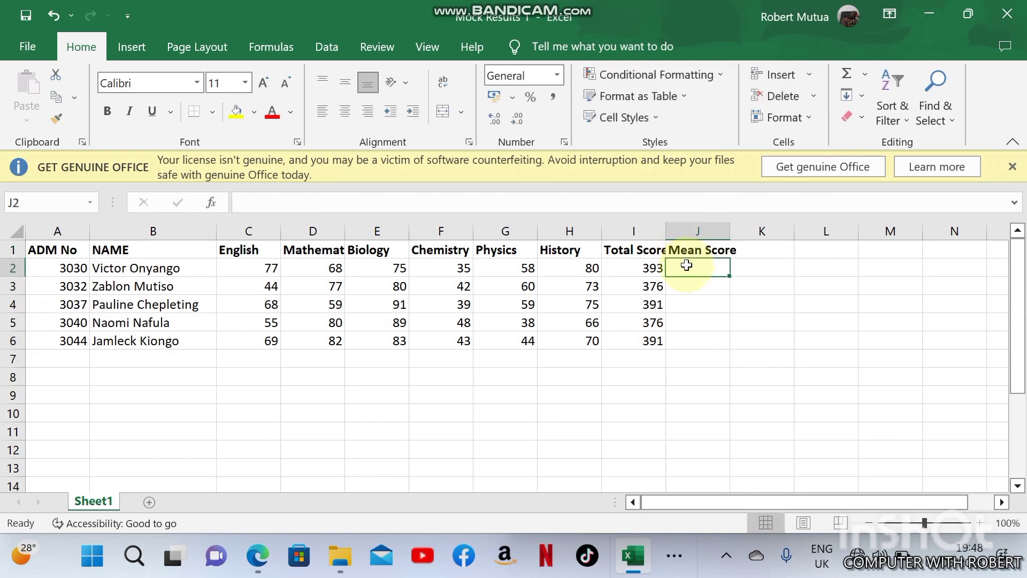
click(652, 268)
click(704, 268)
text(=)
click(640, 269)
text(/6)
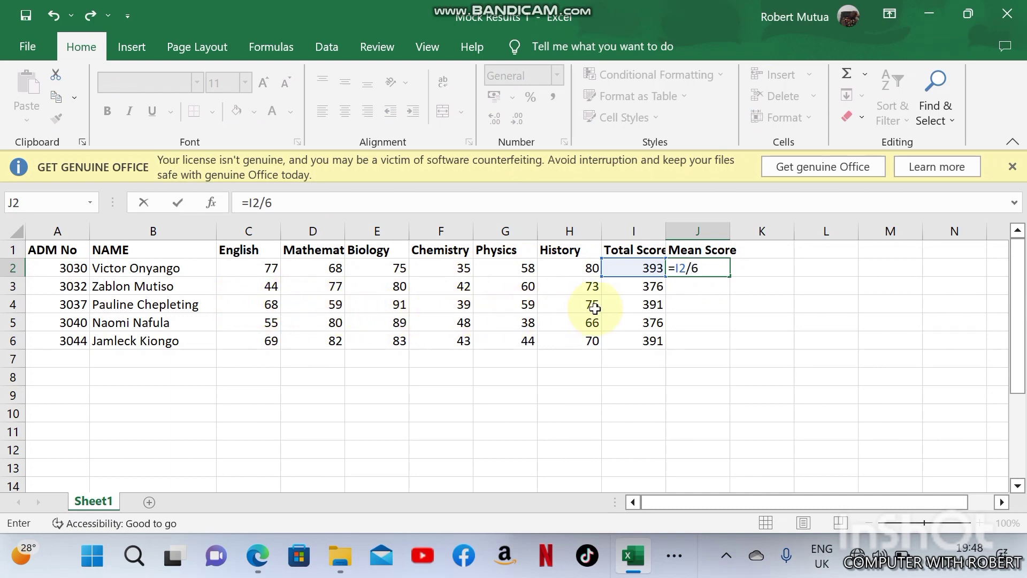
key(Return)
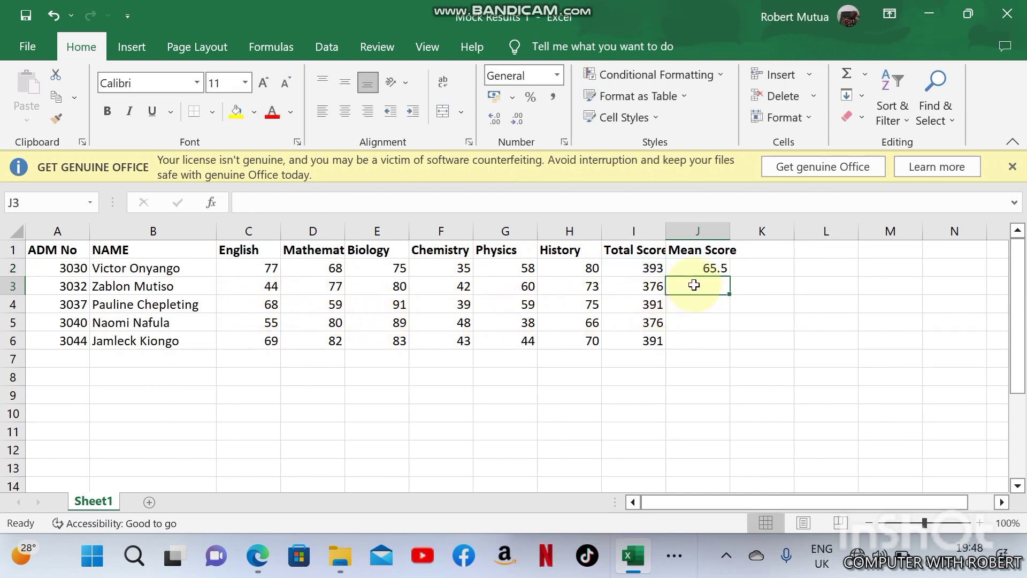
Fill the mean formula down to J6, giving 65.5, 62.66667, 65.16667, 62.66667, 65.16667
click(717, 269)
drag(729, 275, 734, 351)
click(644, 324)
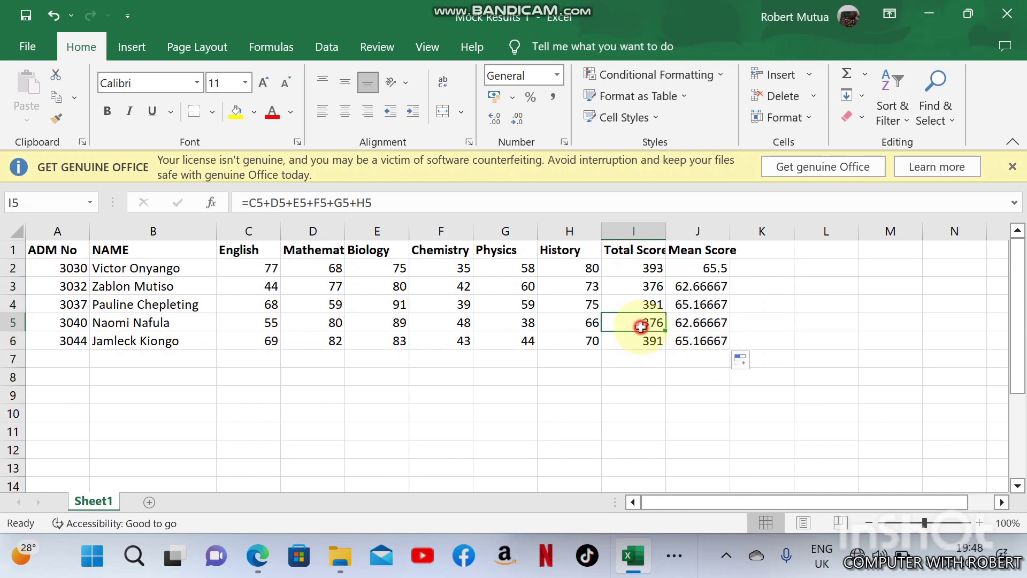
click(718, 284)
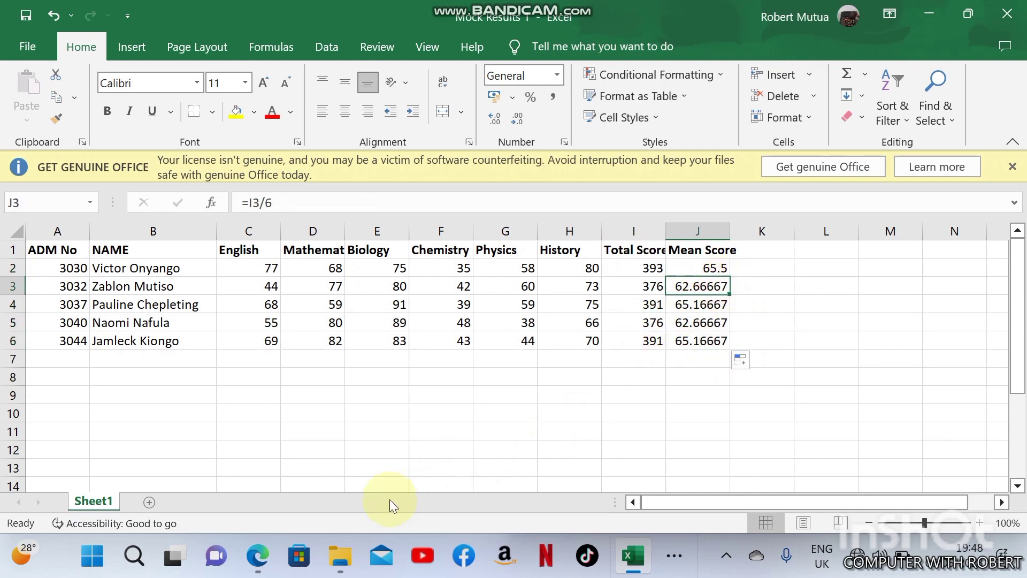
click(258, 557)
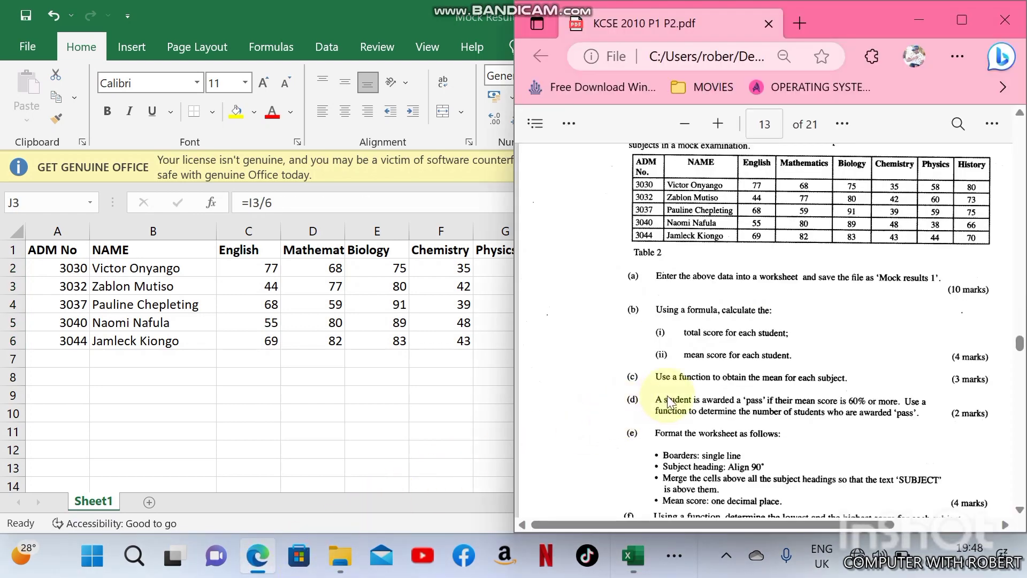
click(959, 30)
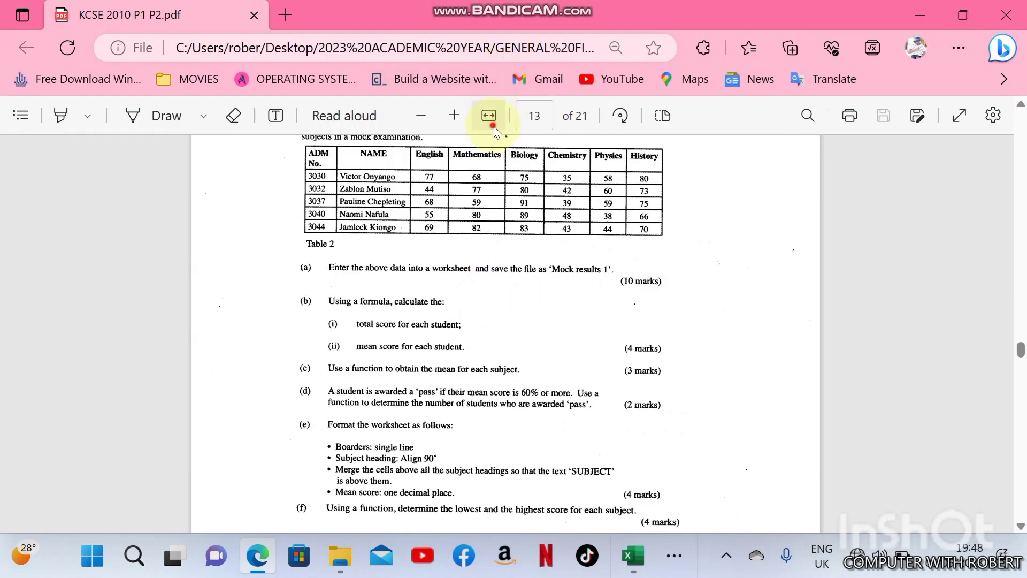
click(488, 115)
scroll(369, 448, down, 2)
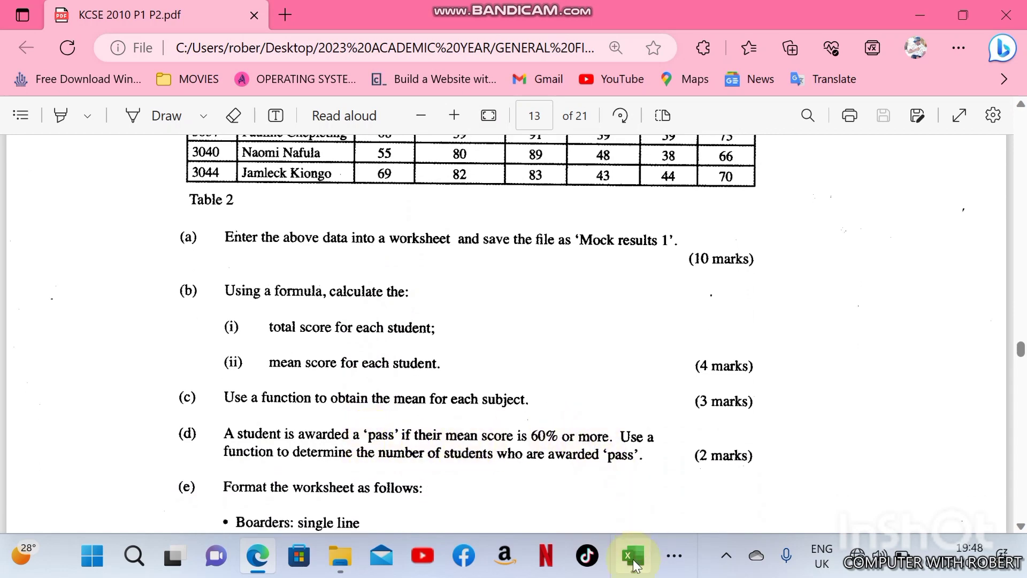
click(633, 556)
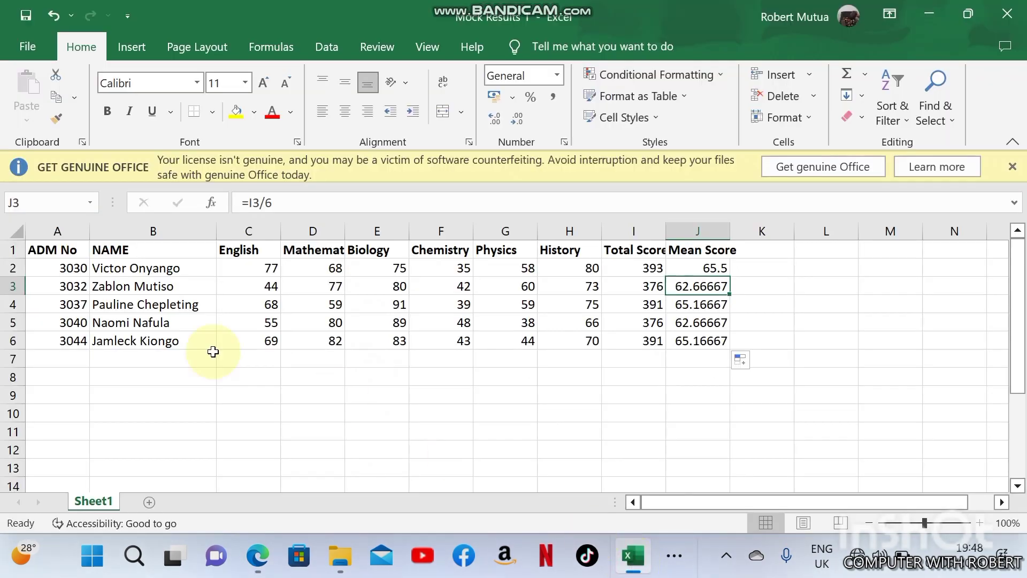
Label row 8 'Subject Means' in A8:B8, merged and centred
click(64, 363)
click(65, 369)
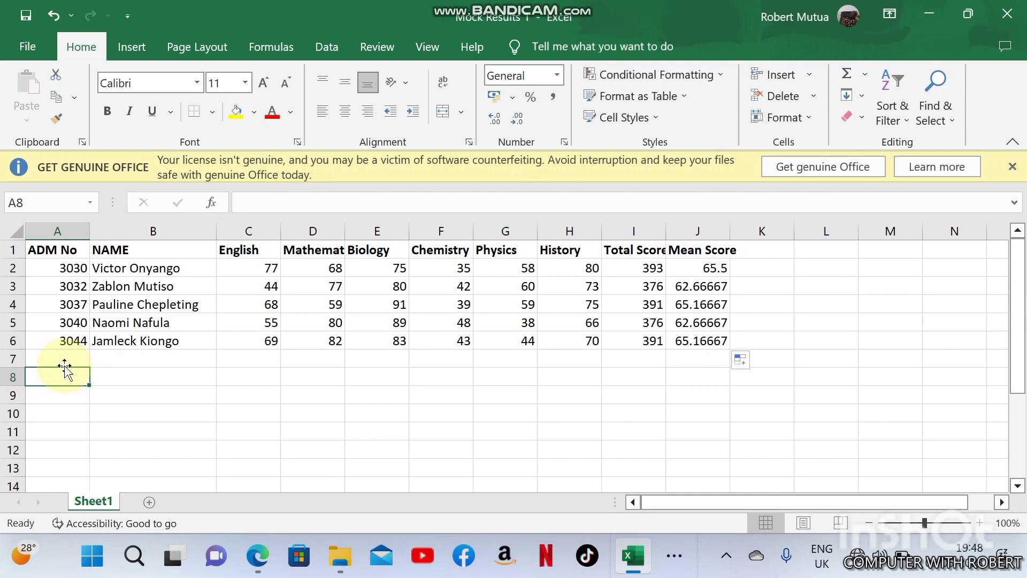
text(m)
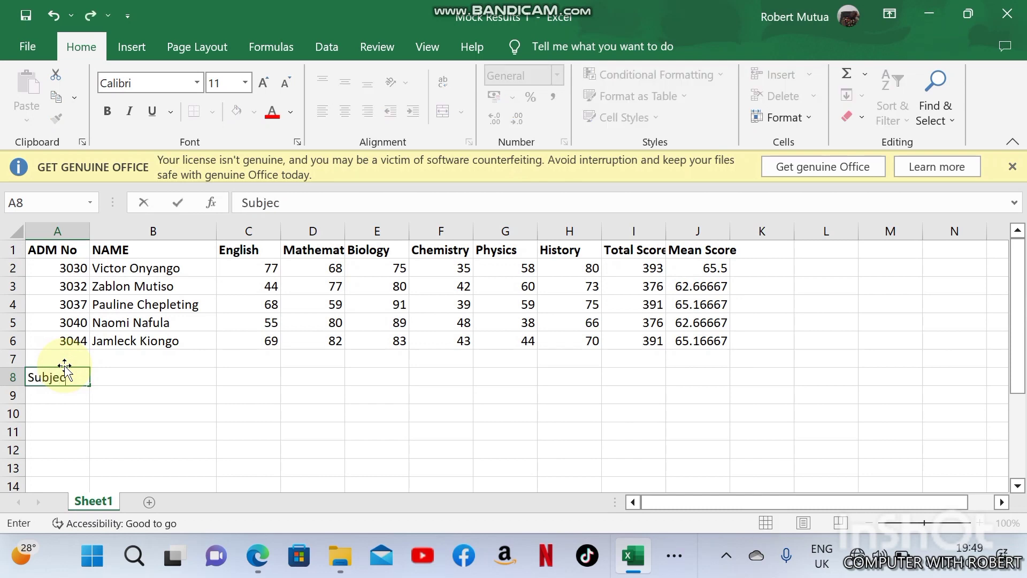
text(ubject Means)
key(Tab)
click(78, 379)
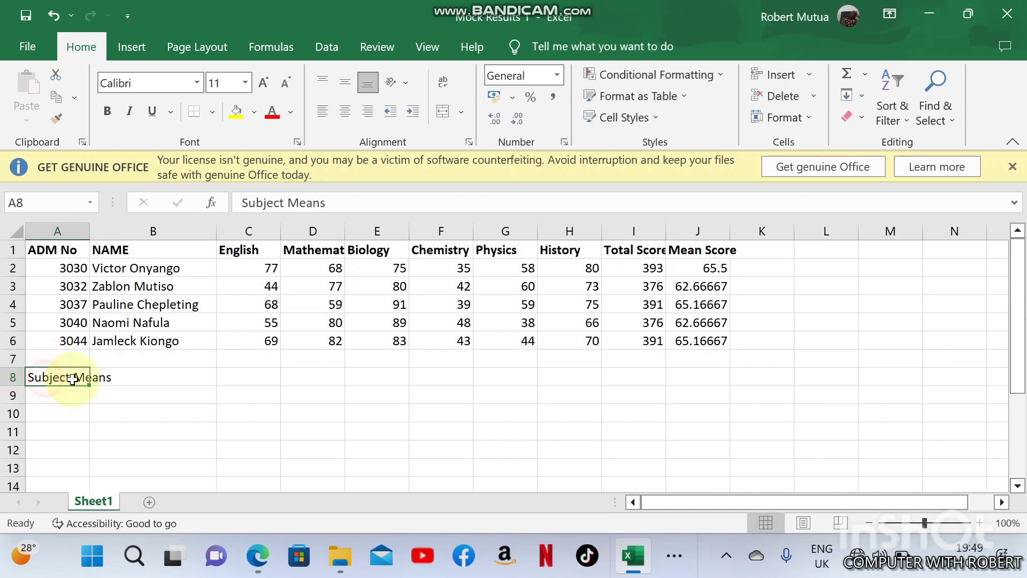
drag(78, 378, 107, 379)
click(443, 115)
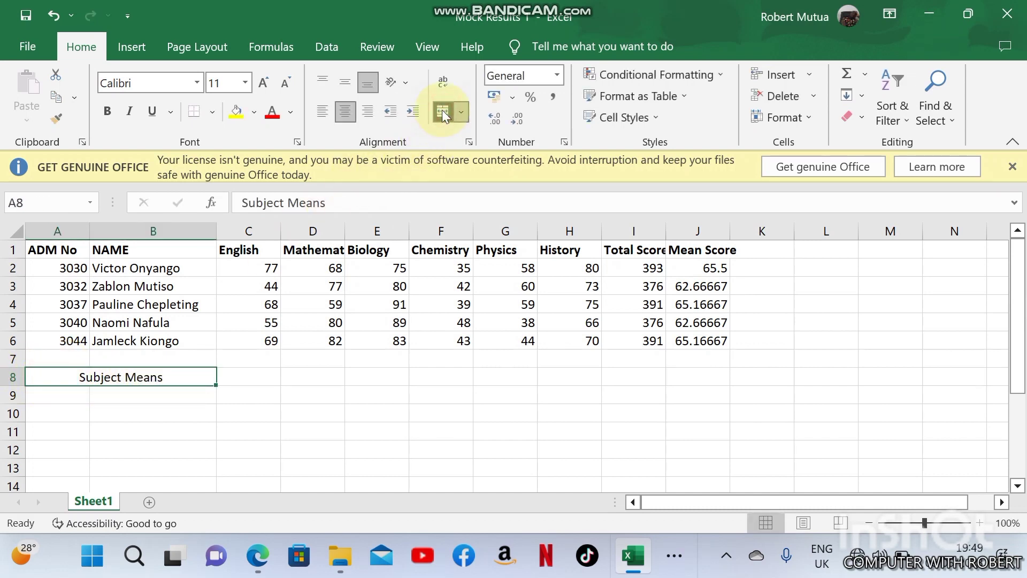
Fill =AVERAGE(C2:C6) across C8:H8 to show each subject's mean (62.6–72.8)
click(261, 376)
text(=average)
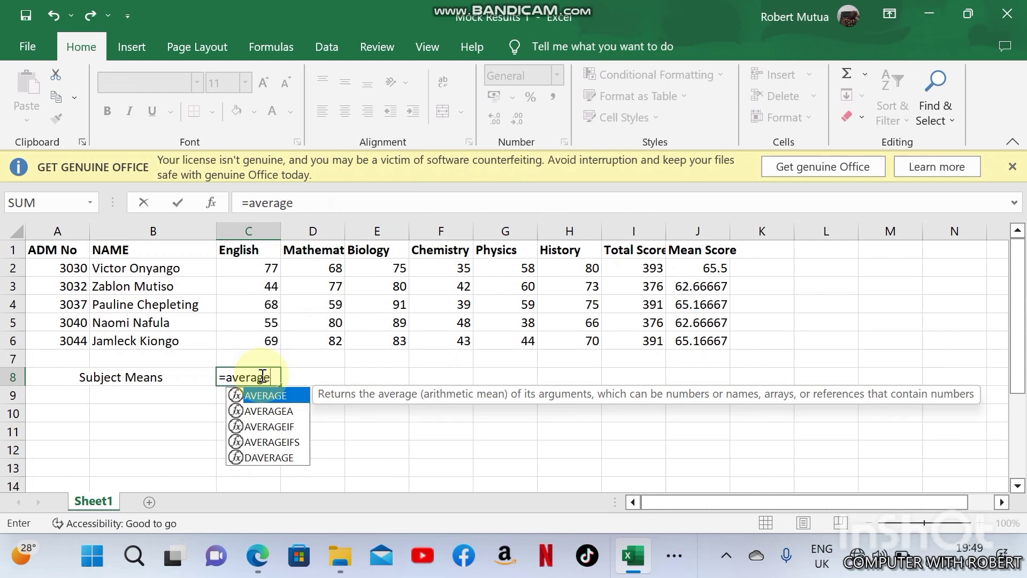
text(()
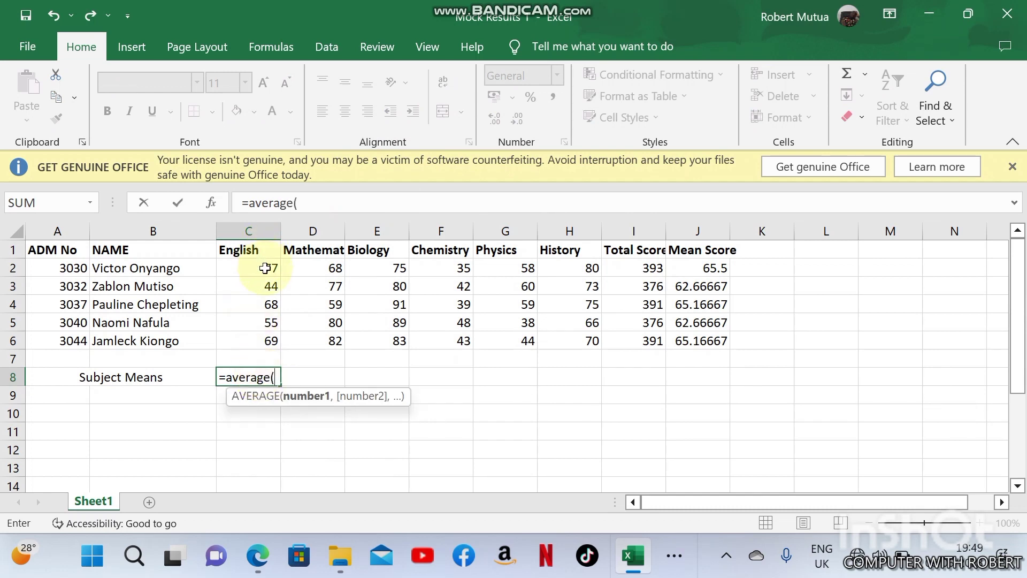
drag(266, 268, 268, 335)
key(Return)
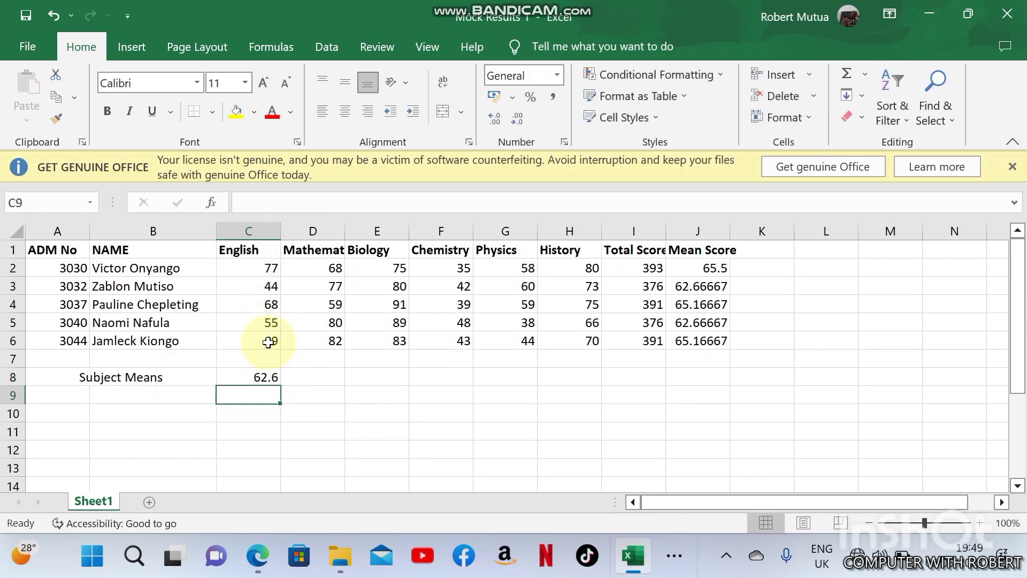
click(266, 377)
drag(279, 385, 580, 387)
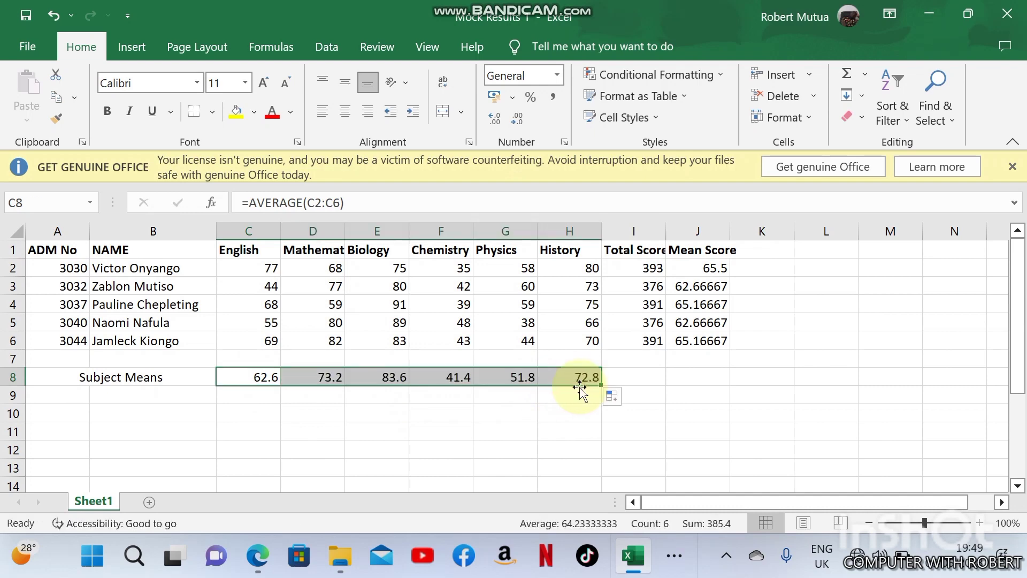
click(580, 380)
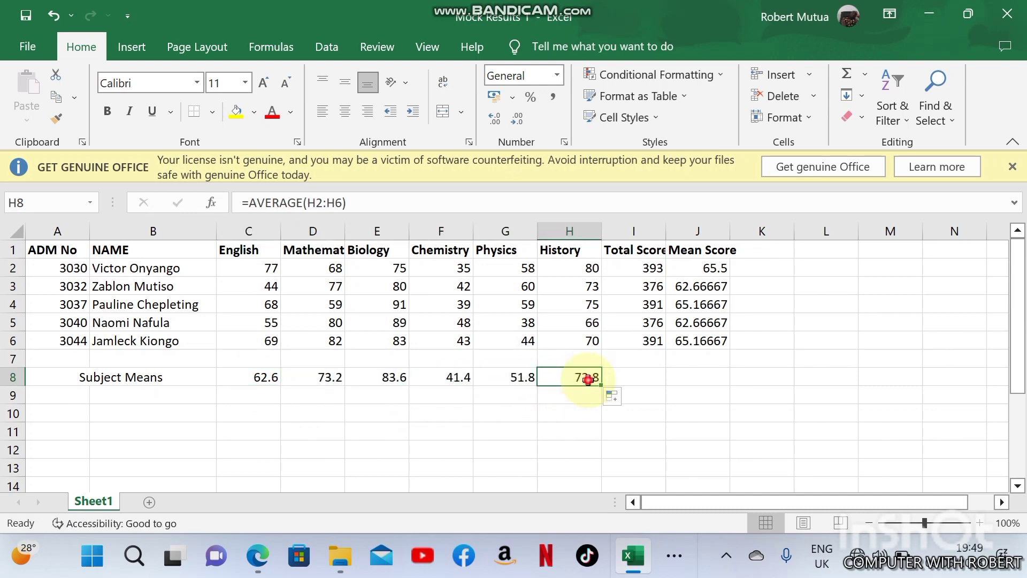
click(255, 556)
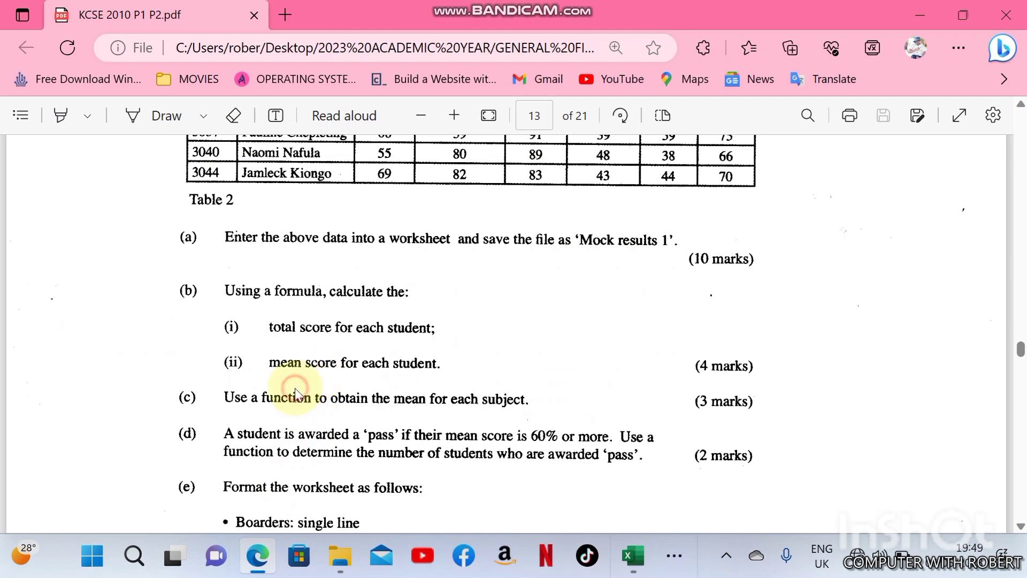
Scroll the exam PDF to task (d) on counting passes and task (e) on formatting
scroll(295, 393, down, 2)
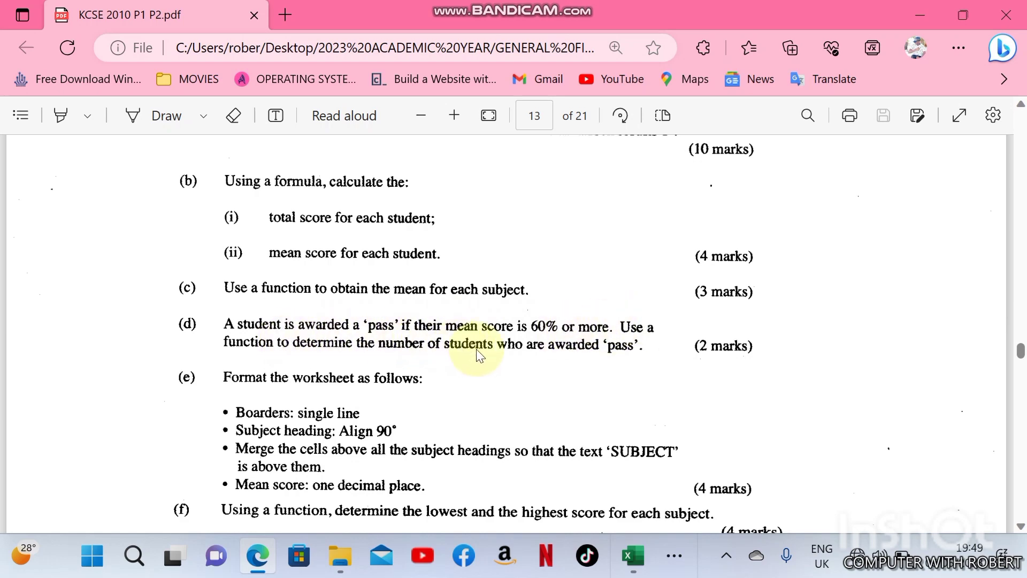
Label A10:B10 'No of Students Awarded a Pass', merged and centred
mouse_move(634, 556)
click(615, 420)
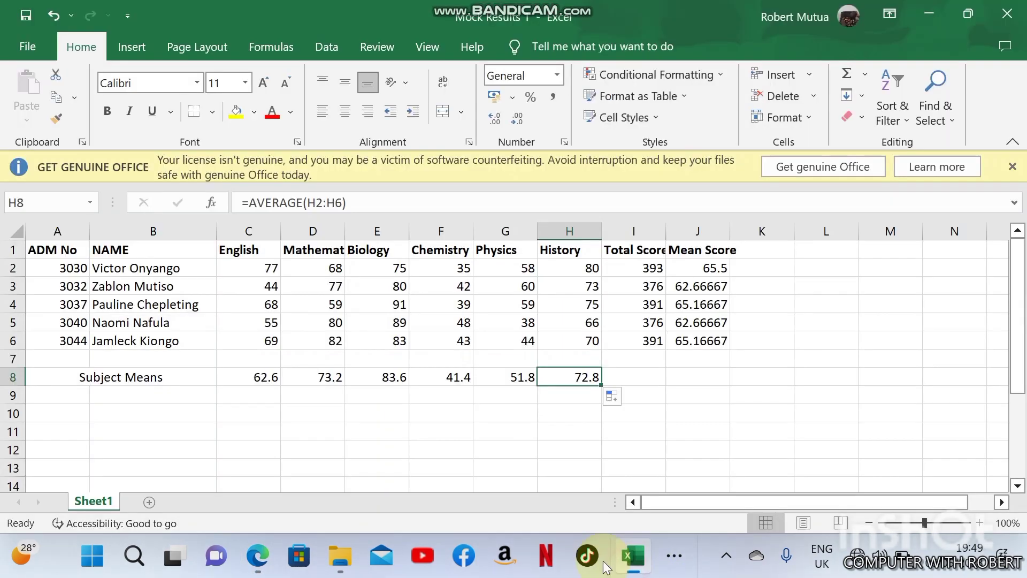
click(698, 261)
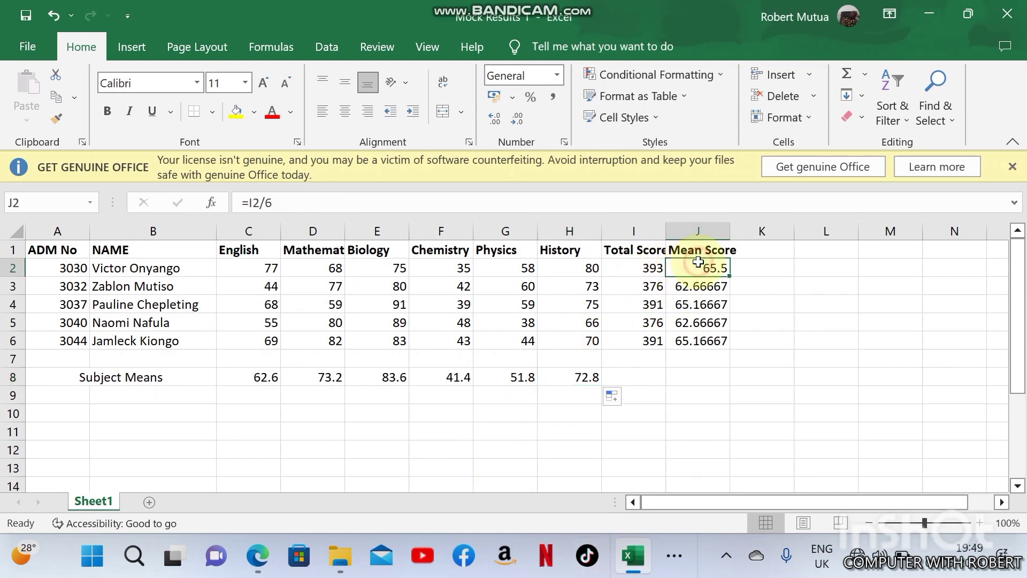
drag(698, 267, 704, 343)
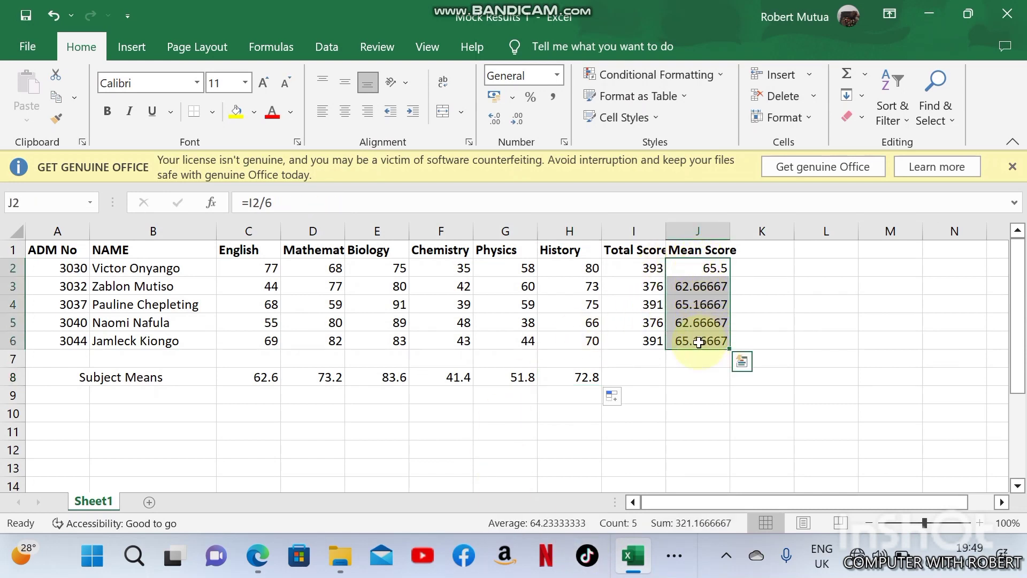
click(75, 399)
key(Return)
text(No of Stude)
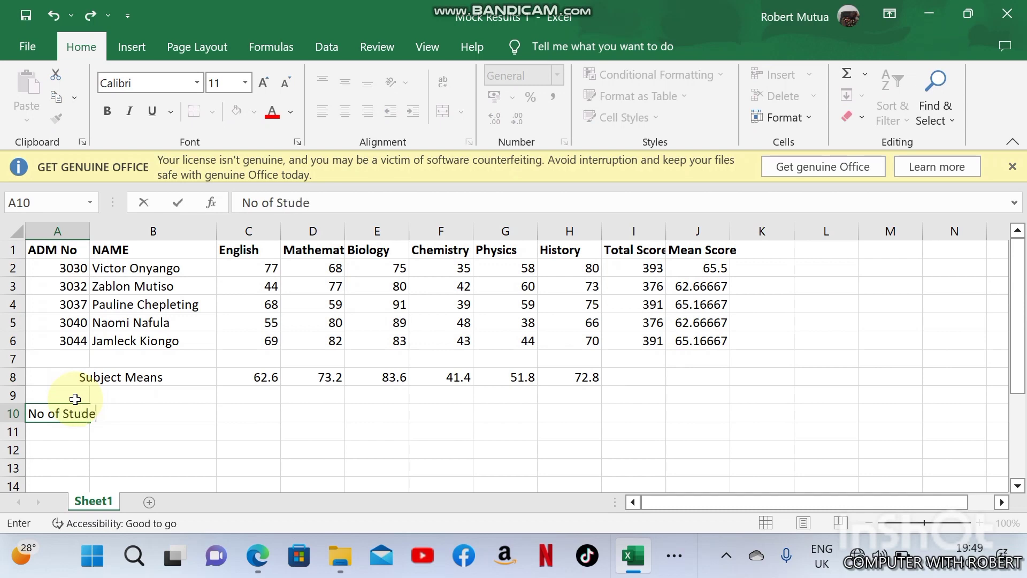
text(nts Awardewd)
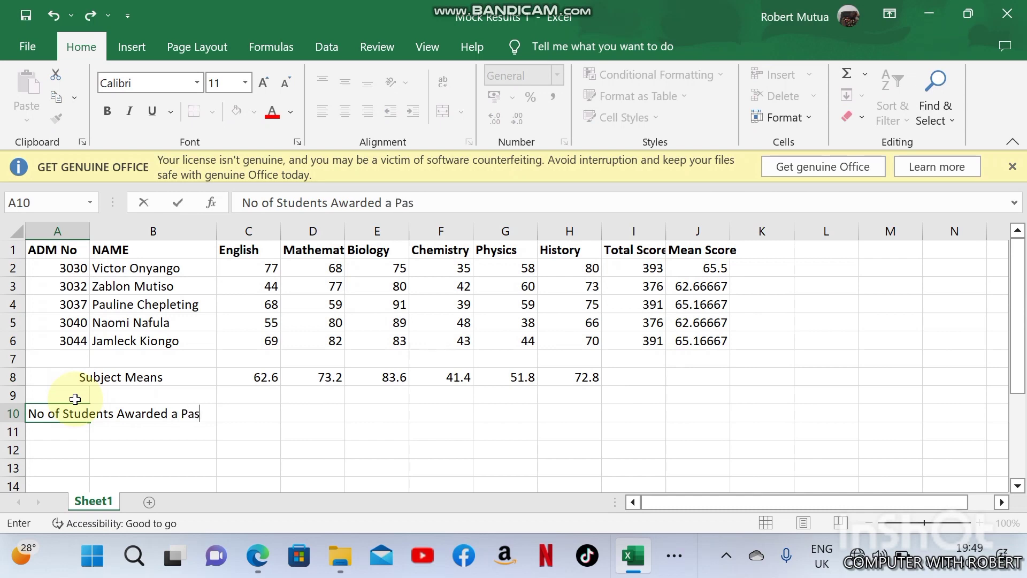
click(69, 464)
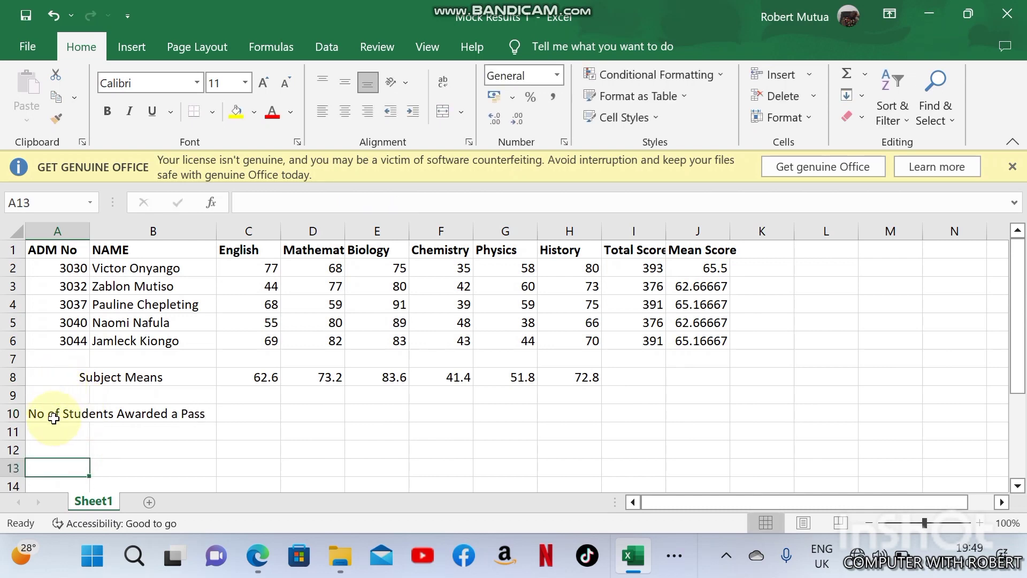
click(74, 417)
drag(74, 418, 172, 423)
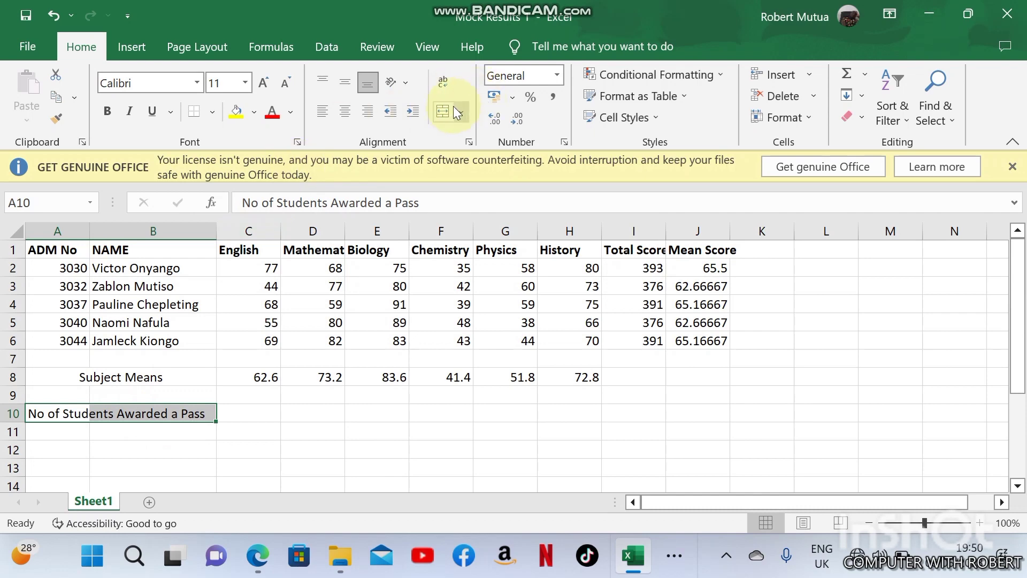
click(444, 113)
Enter =COUNTIF(J2:J6,">=60") in C10 to count the passes, returning 5
click(262, 414)
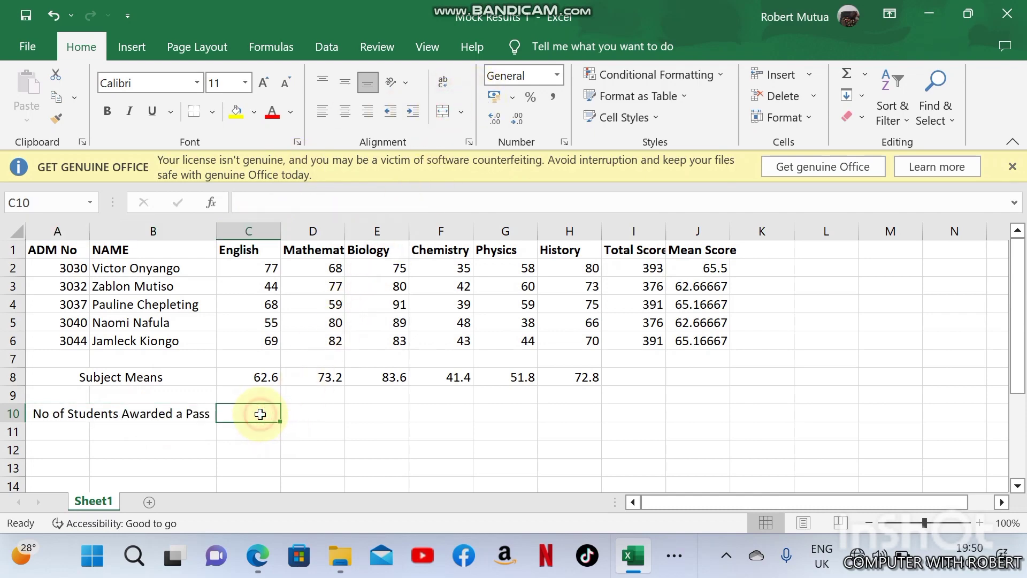
text(=cou)
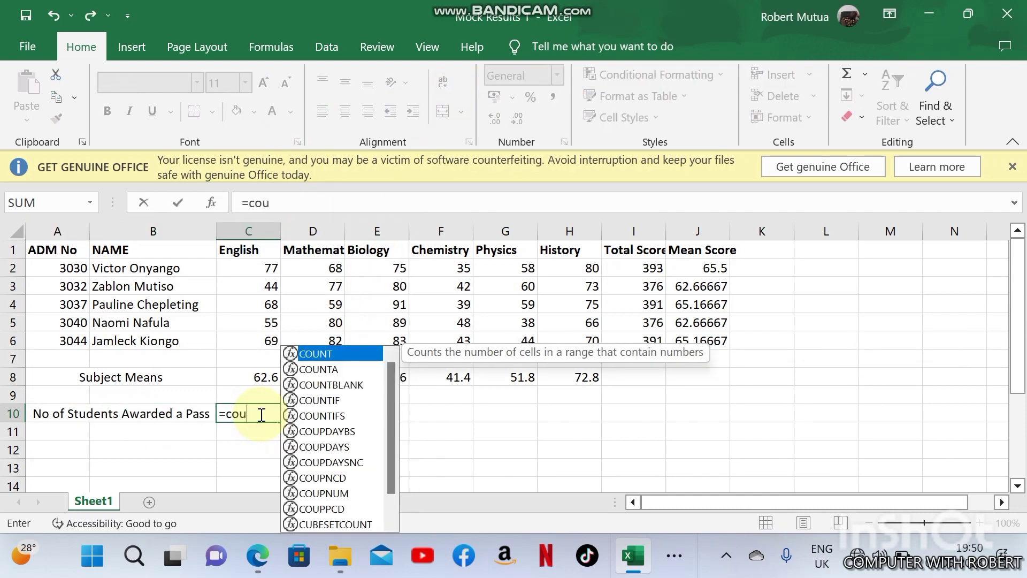
text(ntif()
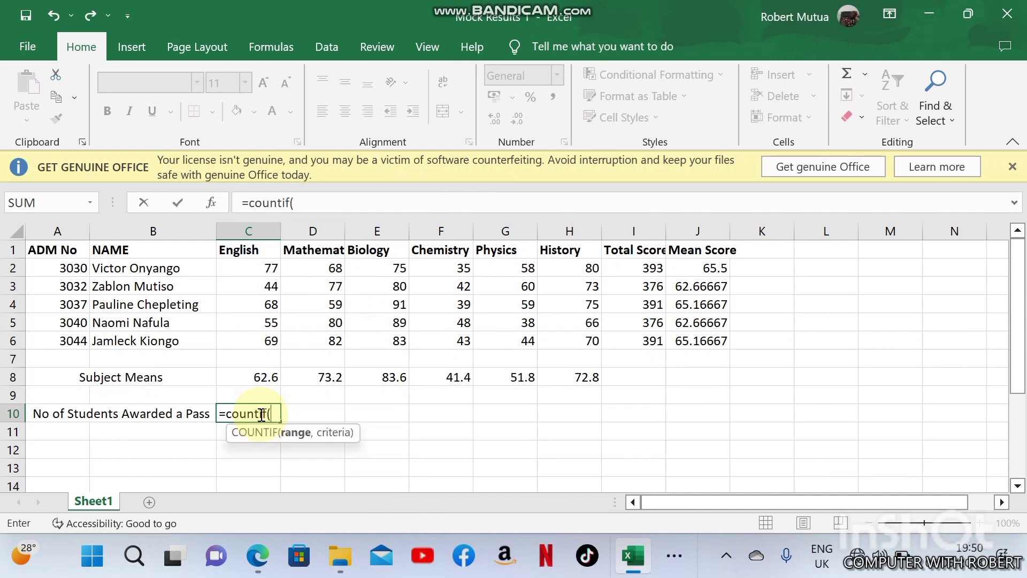
click(685, 267)
drag(685, 267, 694, 336)
text(,">=60)
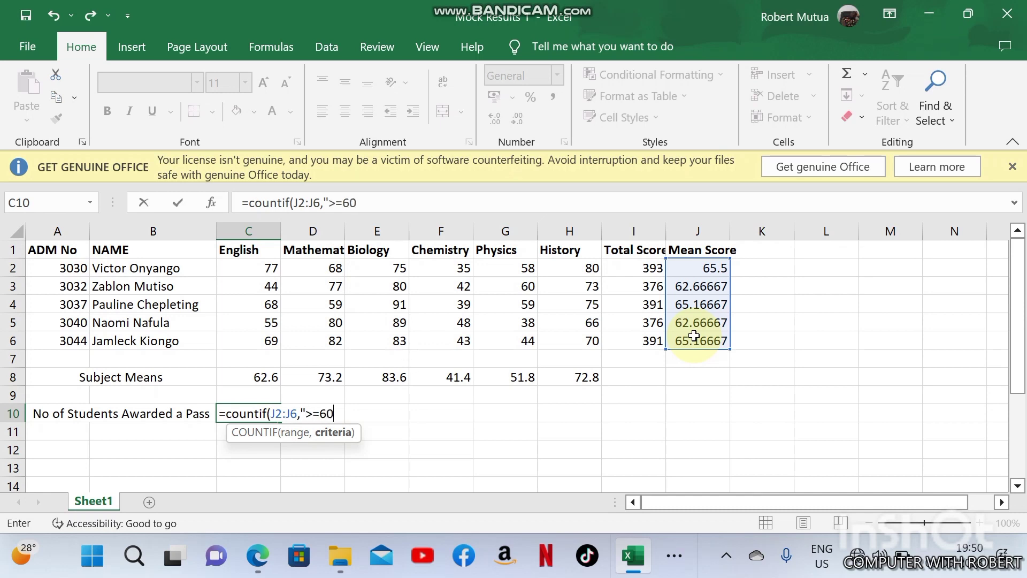
key(Return)
click(273, 412)
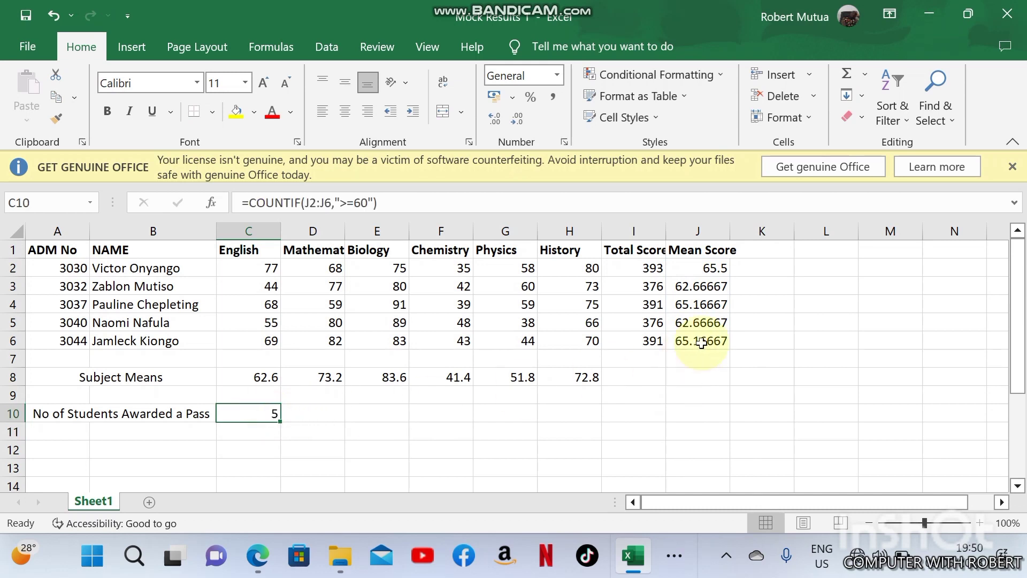
Test the pass count by setting student 3032's History score in H3 to 0
drag(706, 340, 700, 305)
click(695, 321)
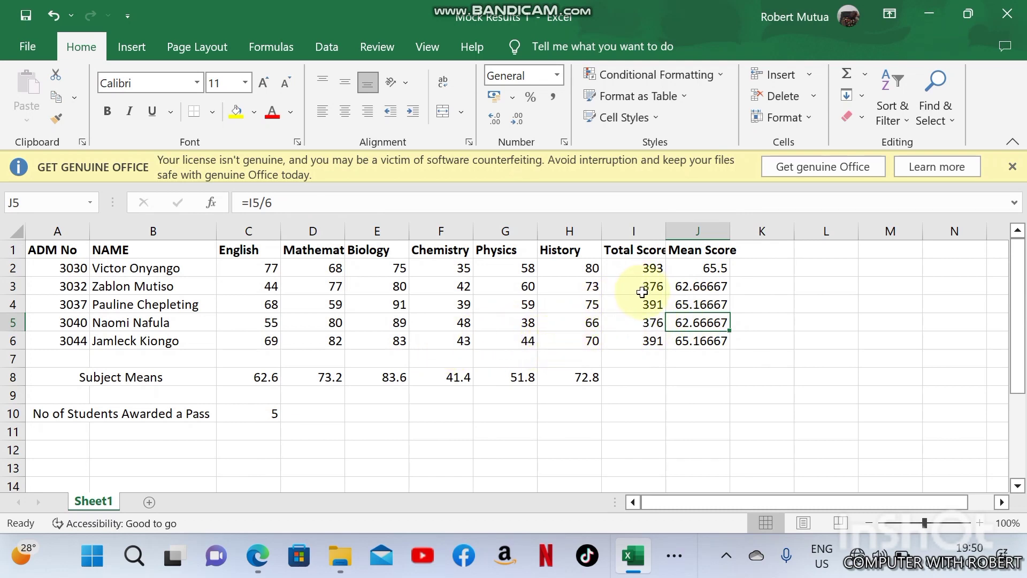
click(578, 288)
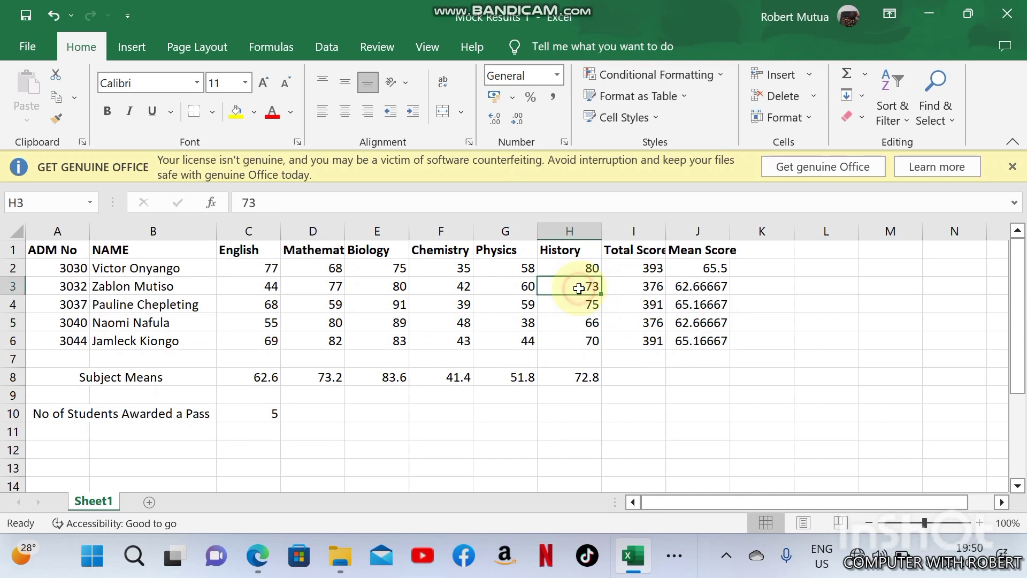
text(00)
key(Return)
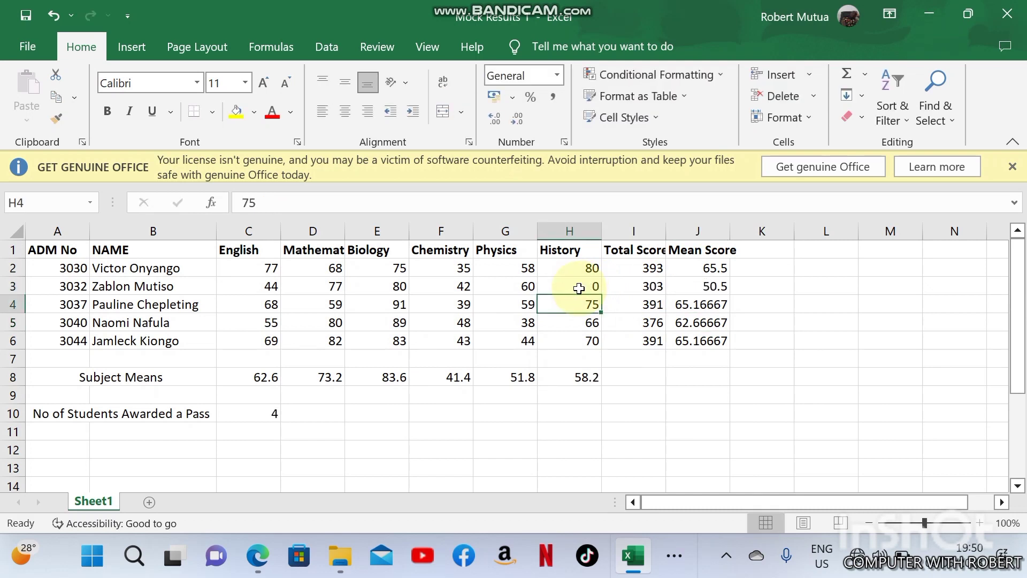
click(580, 288)
click(260, 415)
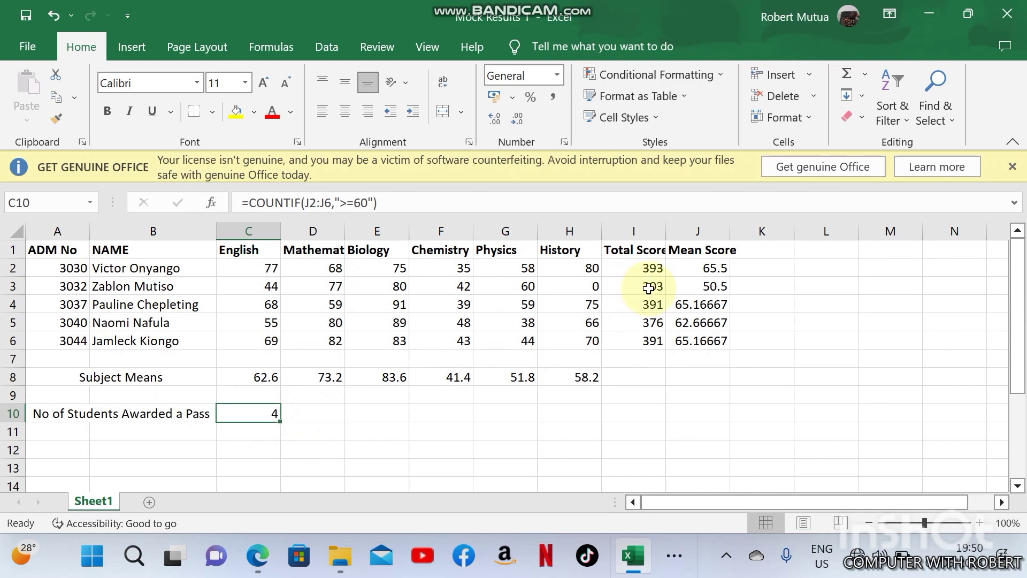
click(698, 286)
Change H3 to 79, giving a total of 382 and a History mean of 74
click(583, 286)
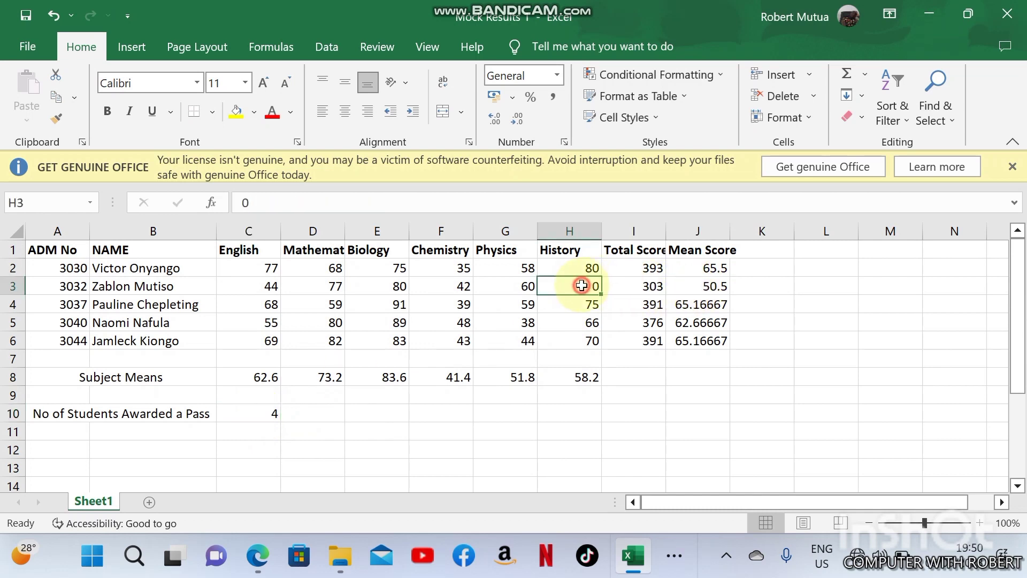
text(79)
key(ctrl+Return)
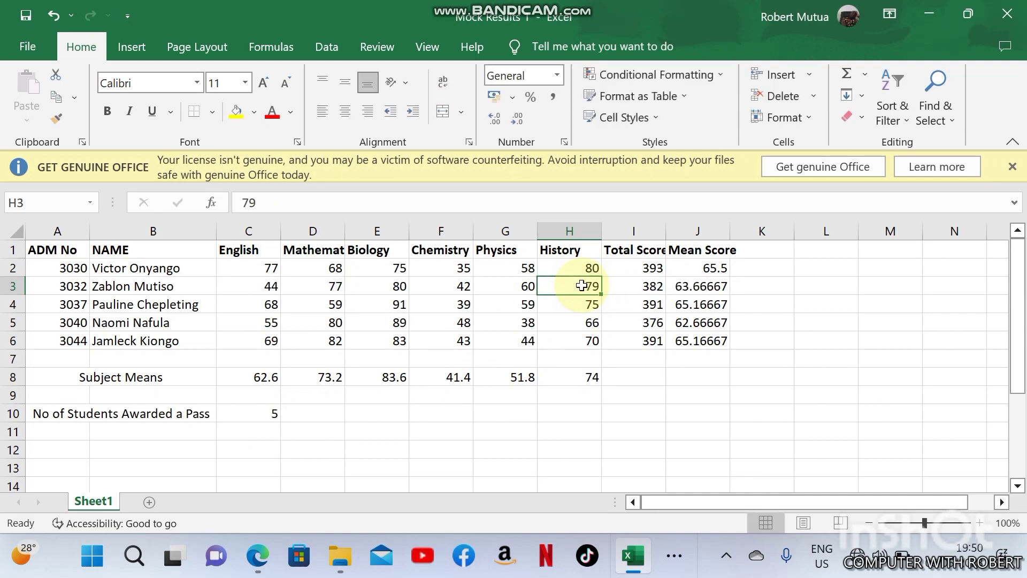
key(Up)
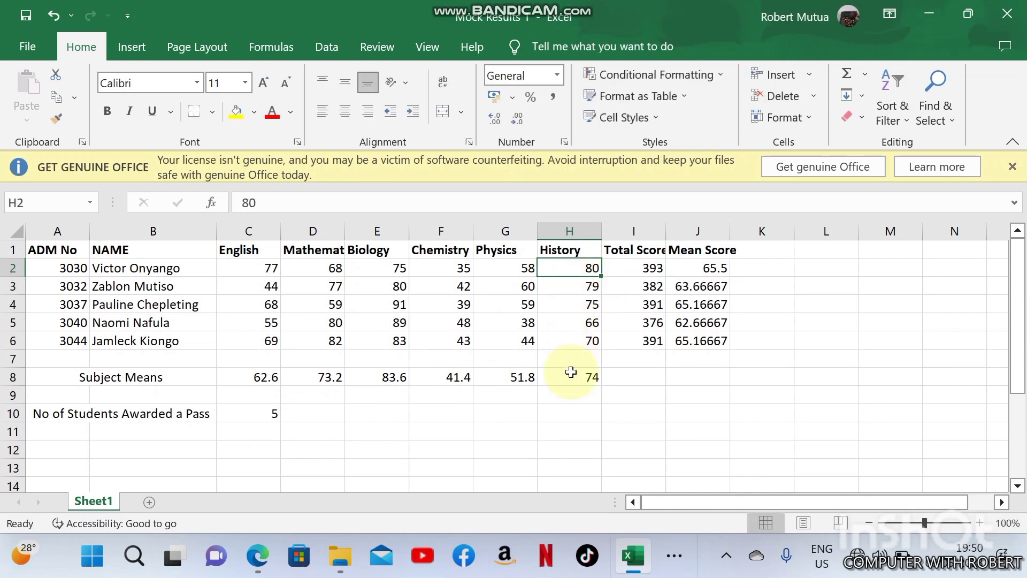
click(252, 562)
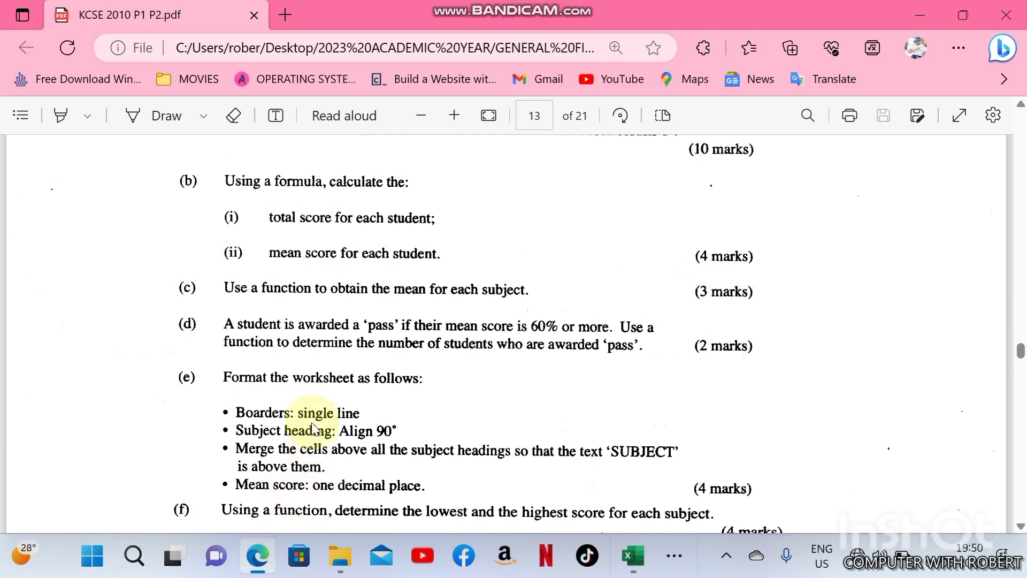
scroll(311, 418, down, 2)
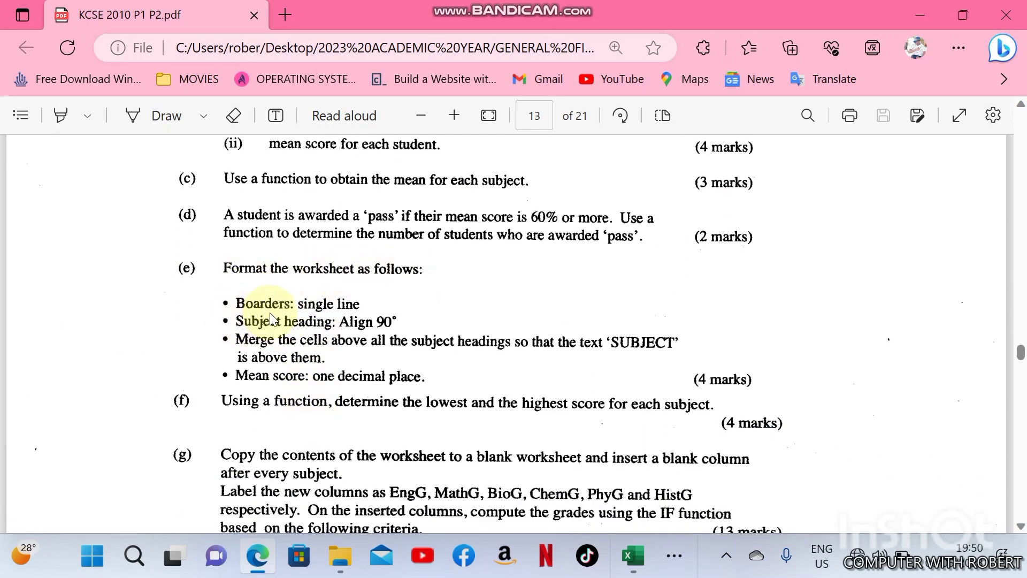
Apply All Borders to the results table A1:J10, then bring the exam PDF back
click(633, 556)
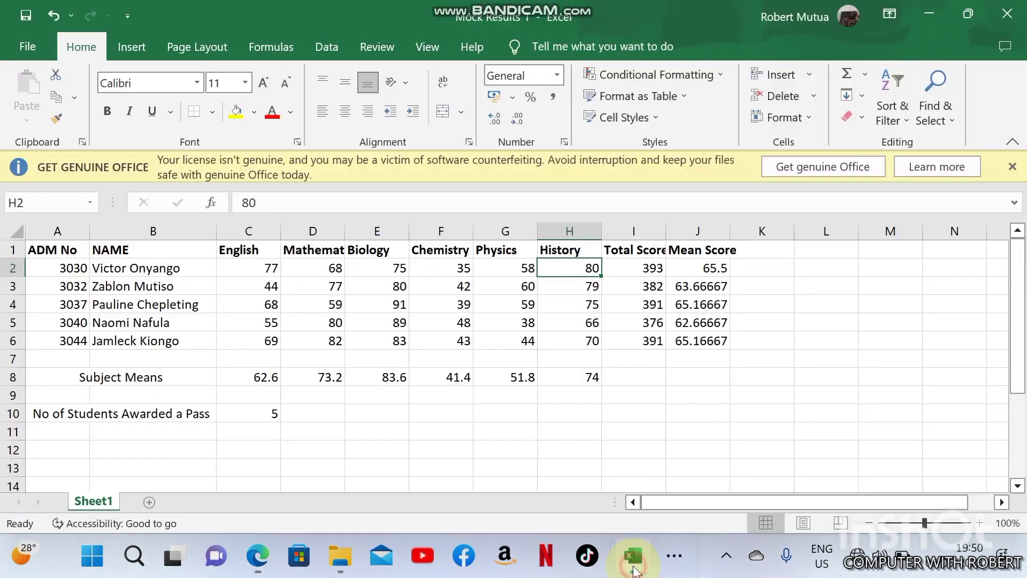
drag(69, 247, 693, 421)
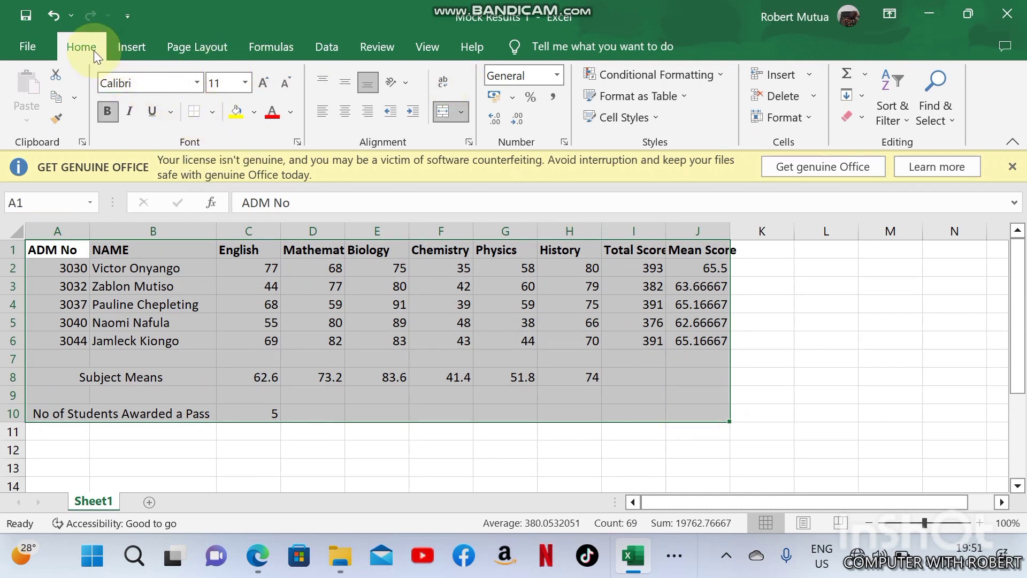
click(211, 112)
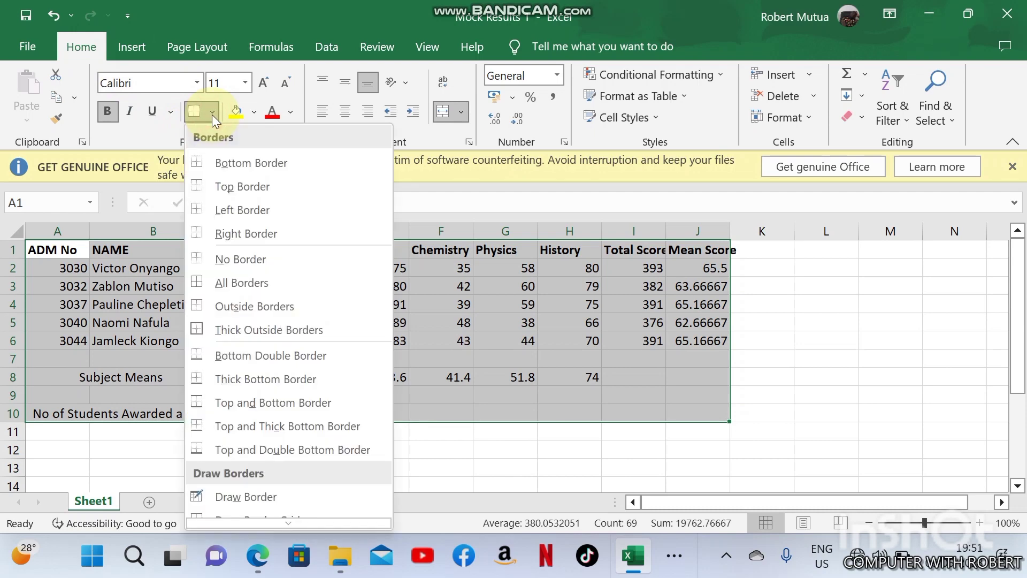
click(217, 282)
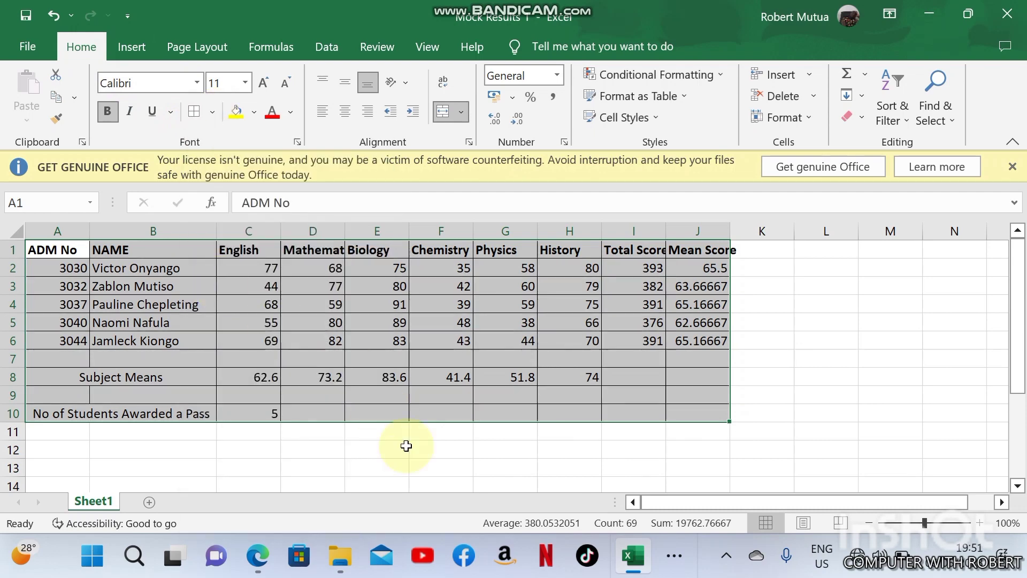
click(267, 551)
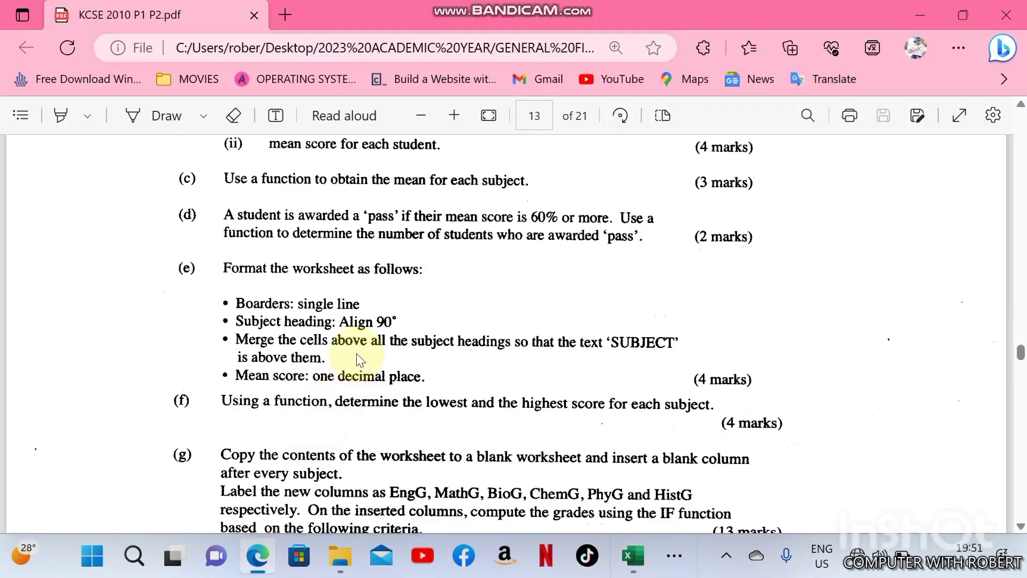
Rotate the subject headings English to History in C1:H1 to 90 degrees
click(256, 559)
click(174, 248)
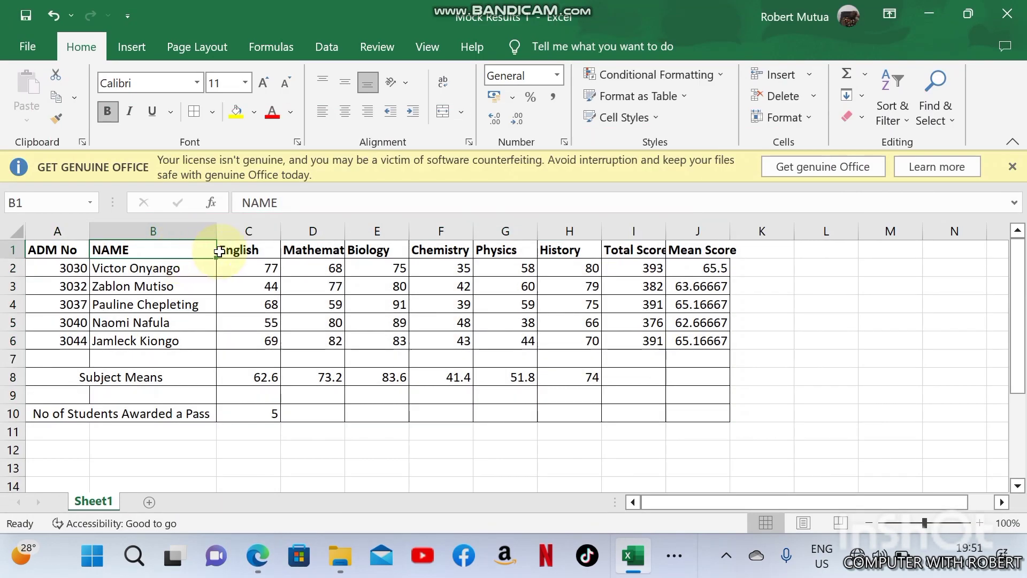
drag(223, 251, 549, 246)
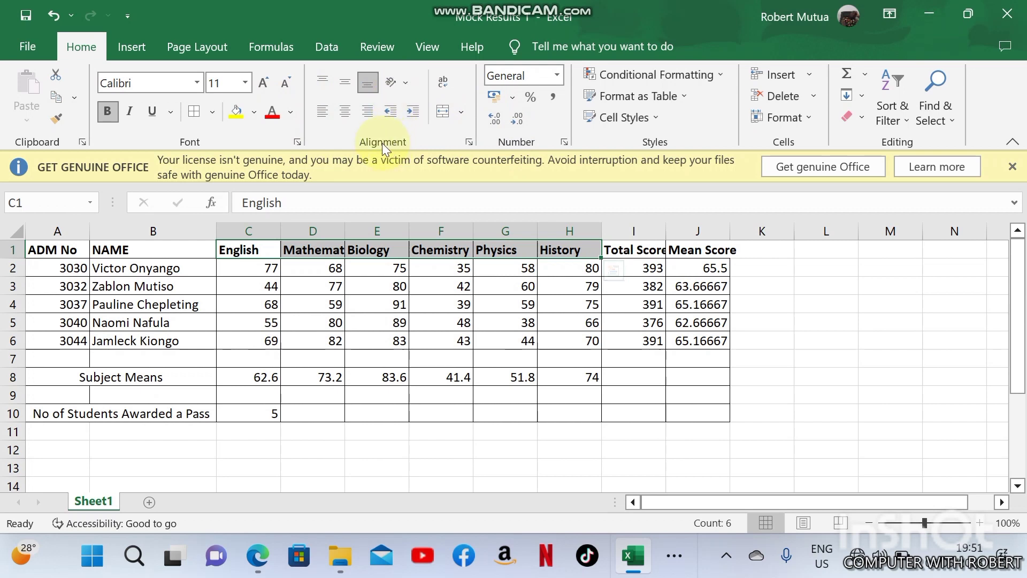
click(404, 84)
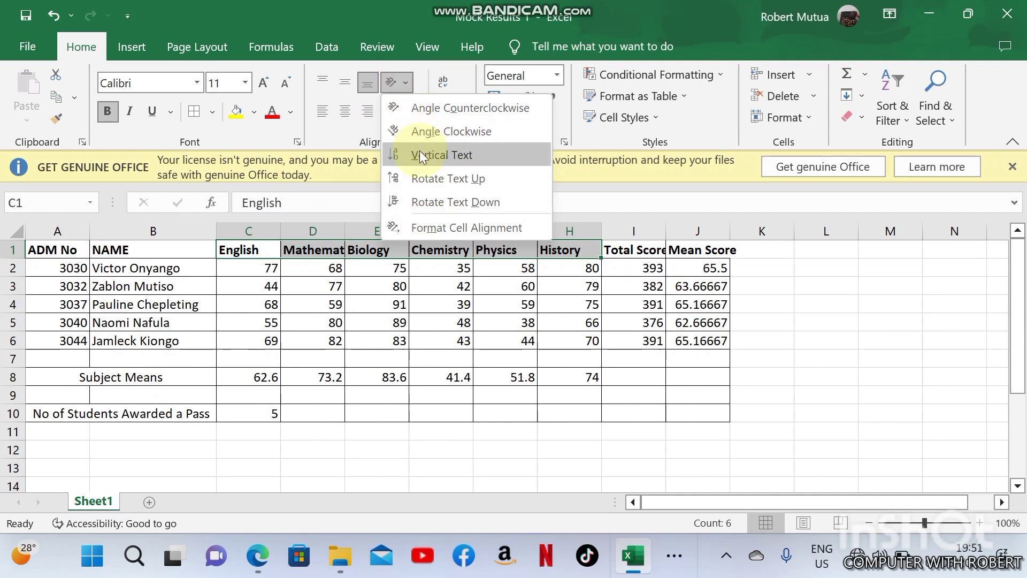
click(427, 182)
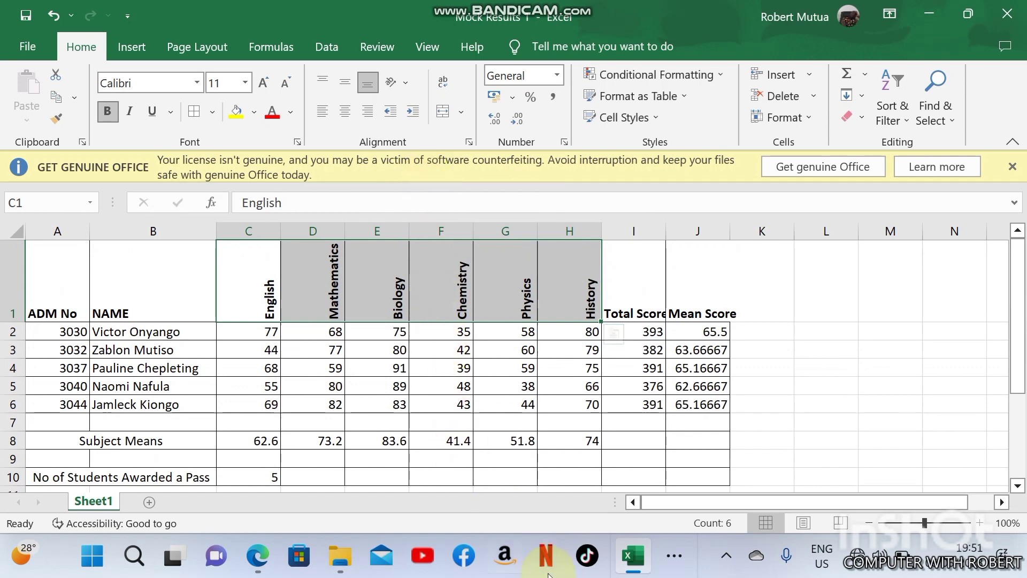
click(402, 85)
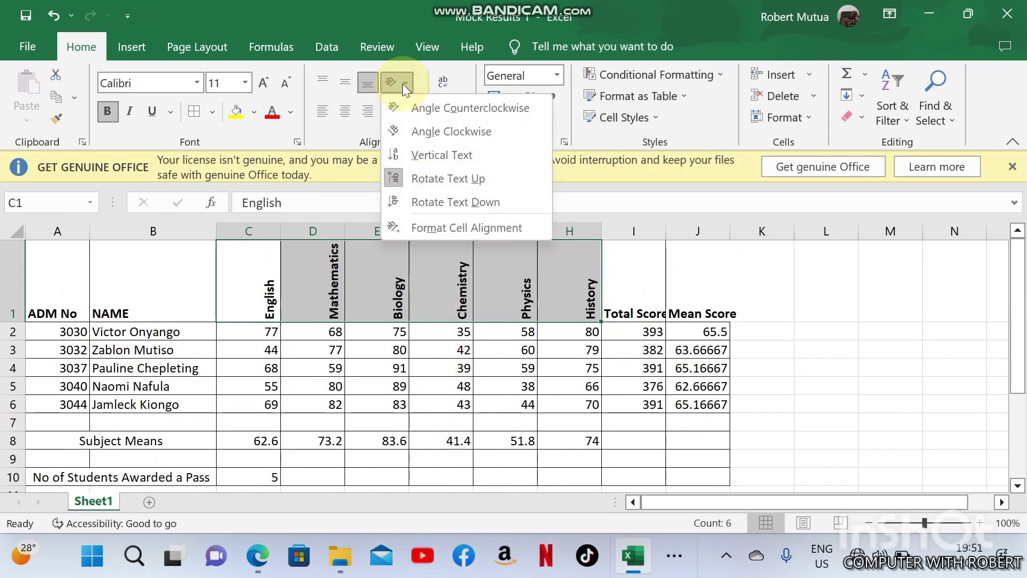
click(421, 230)
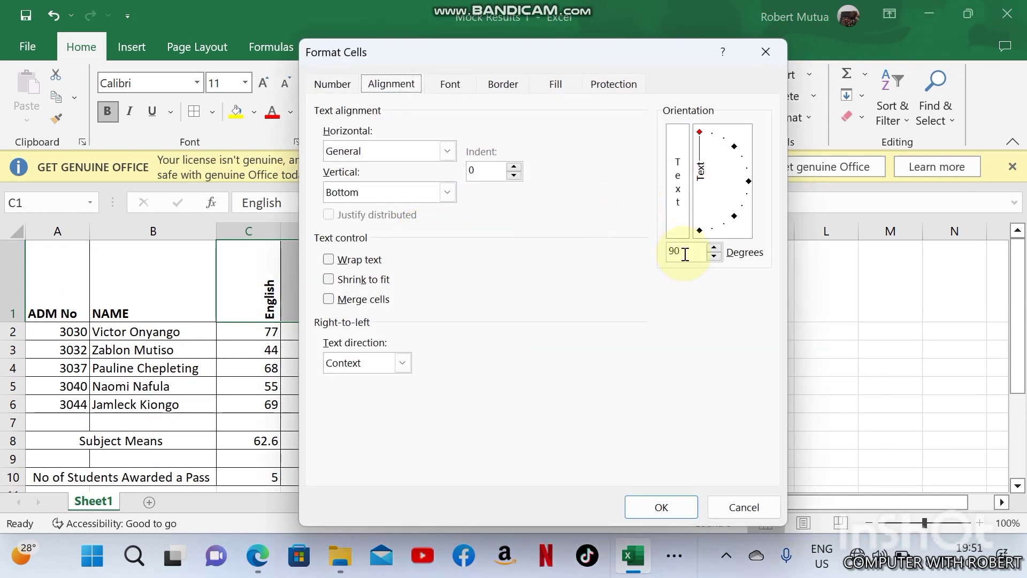
double_click(677, 255)
click(678, 508)
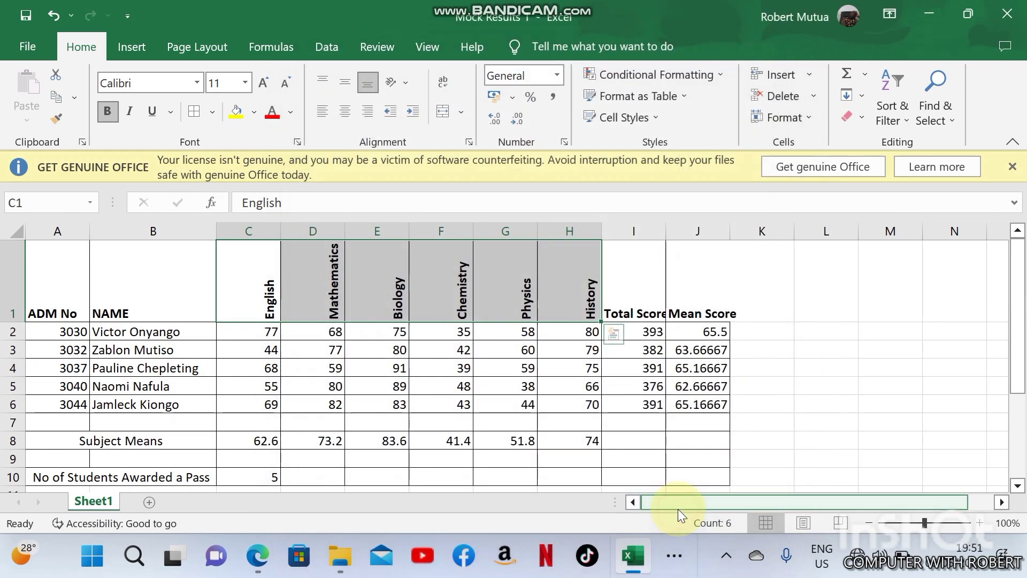
click(273, 561)
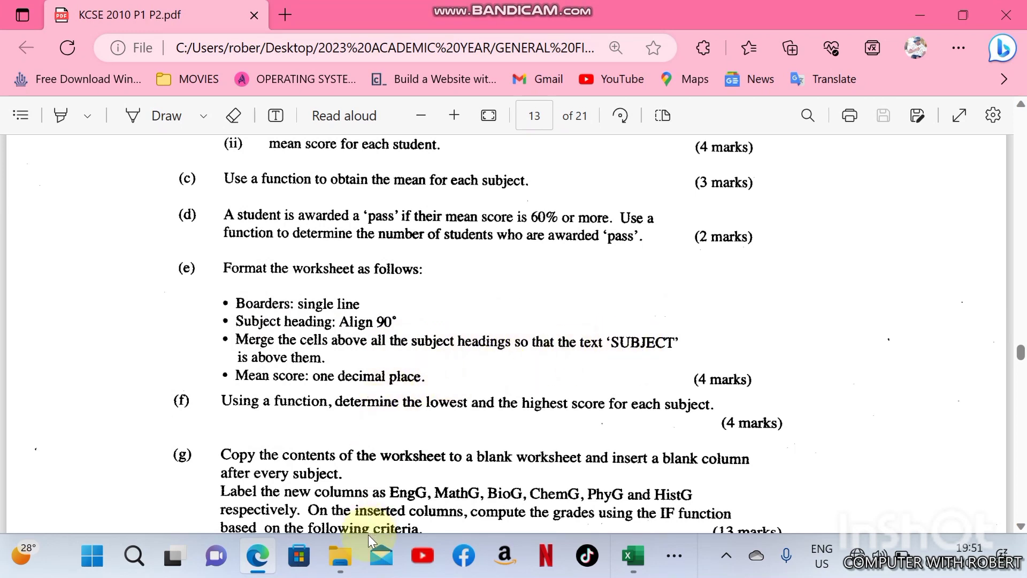
Insert a blank row above the headings and put SUBJECT merged across A1:J1
click(633, 556)
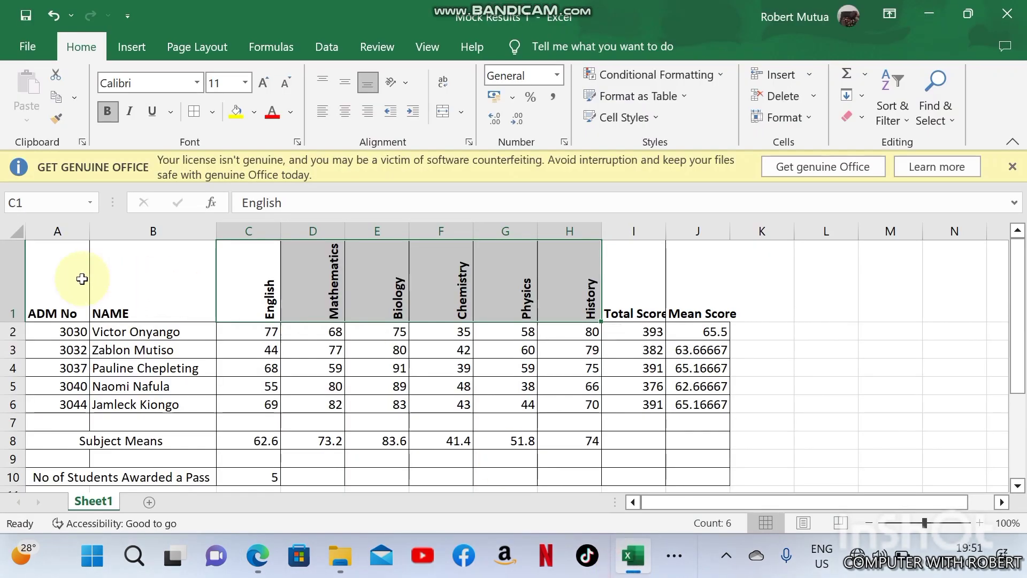
click(3, 274)
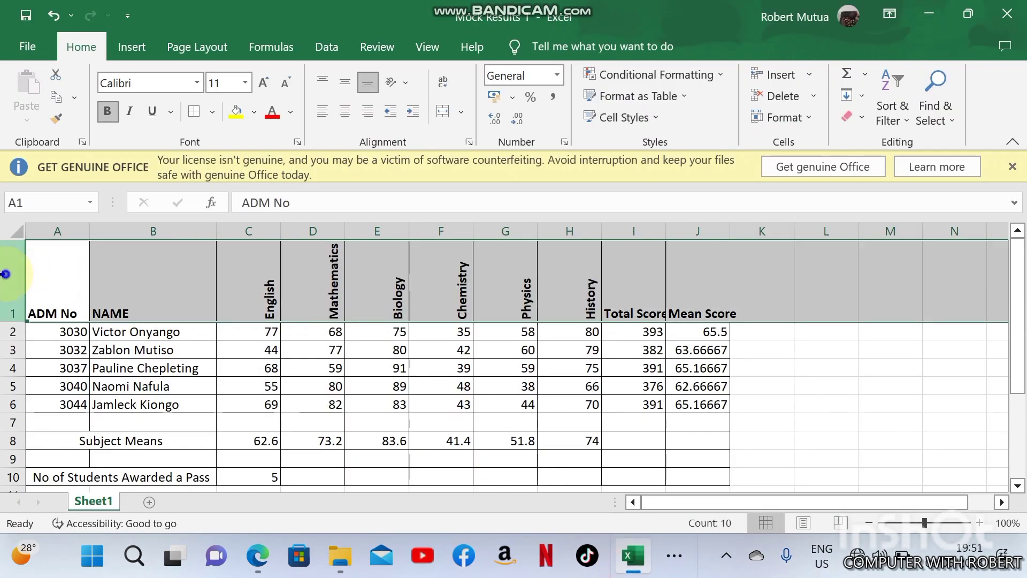
right_click(6, 276)
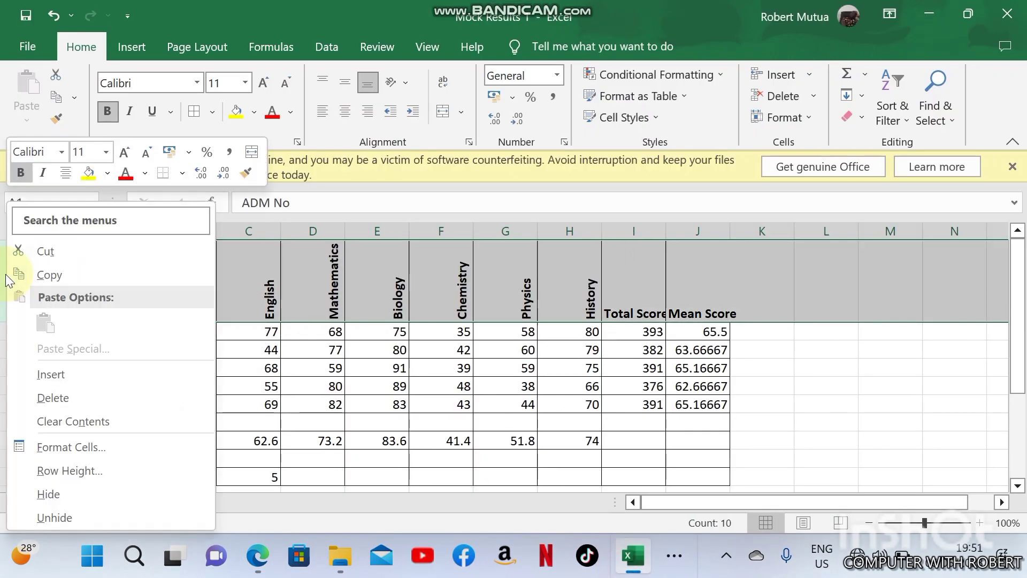
click(39, 376)
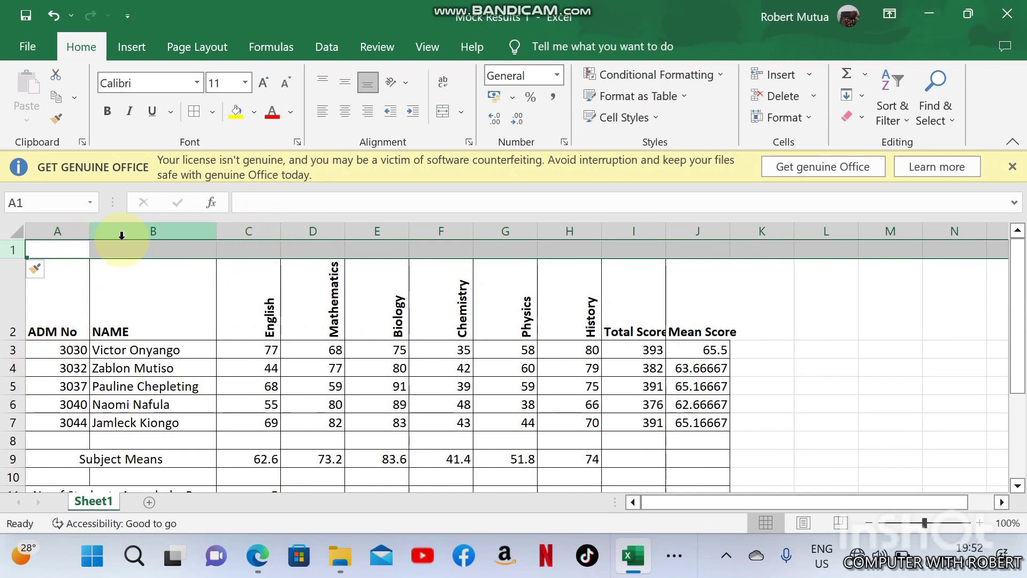
click(67, 250)
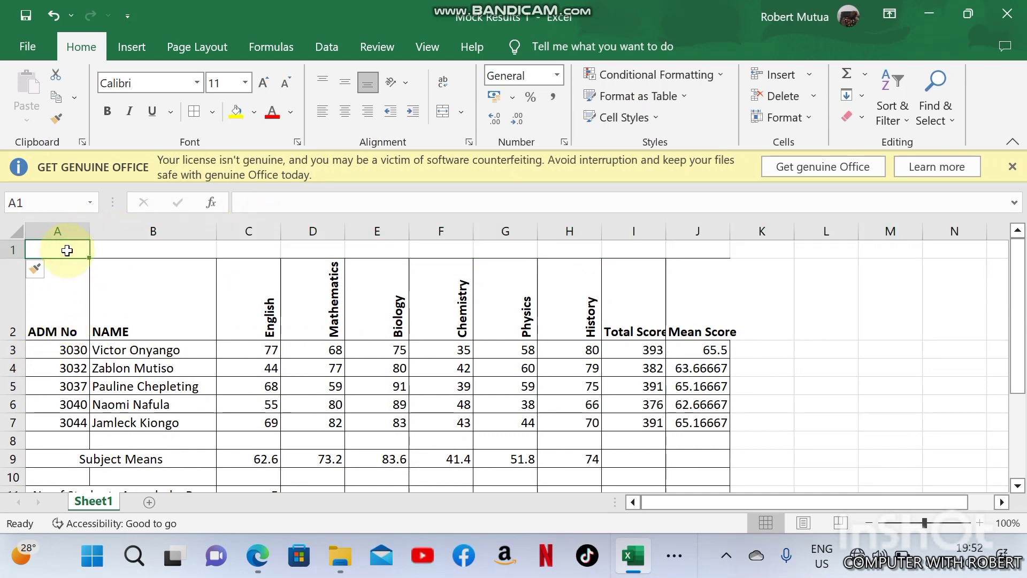
text(sub)
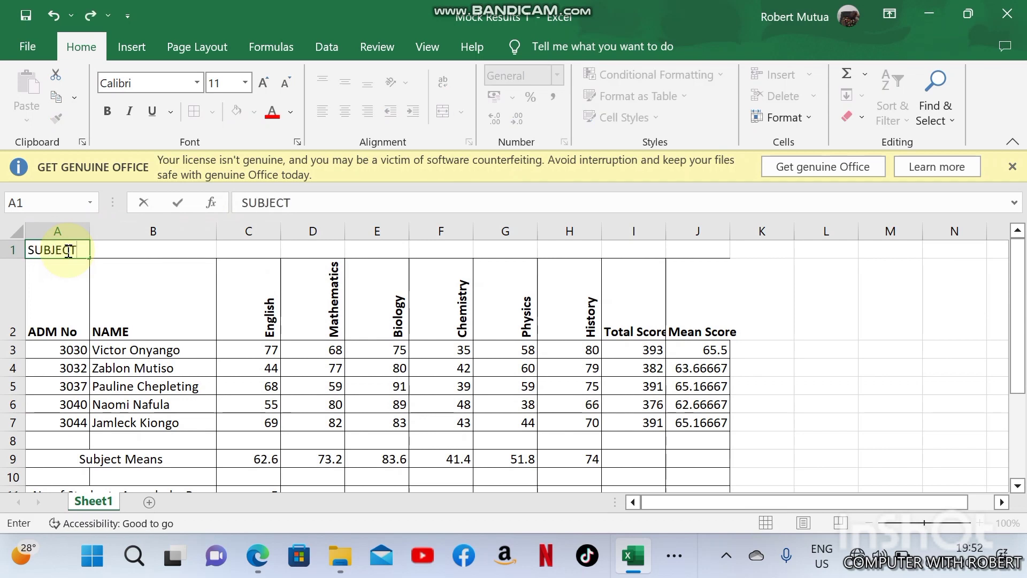
key(Return)
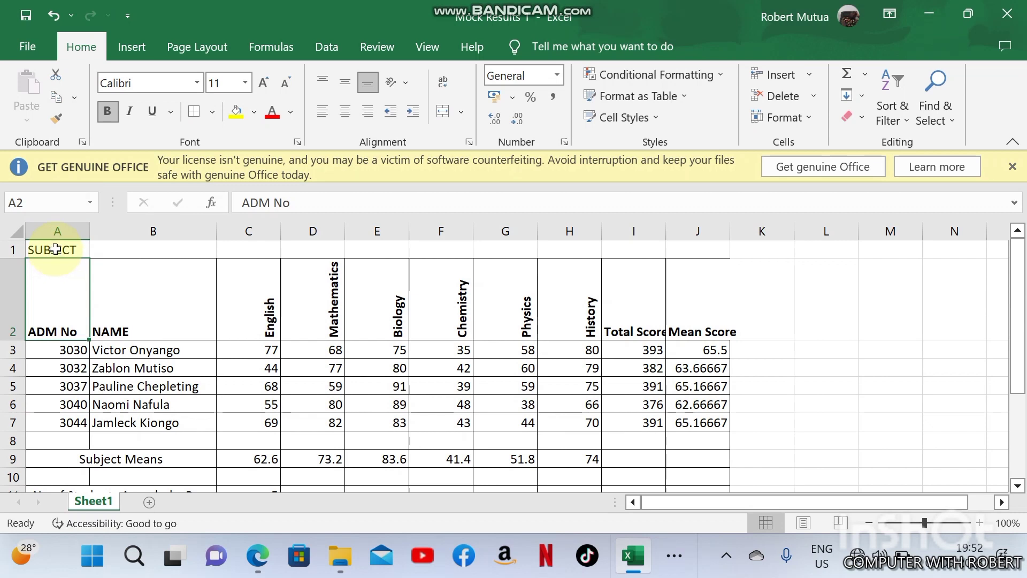
drag(56, 249, 669, 245)
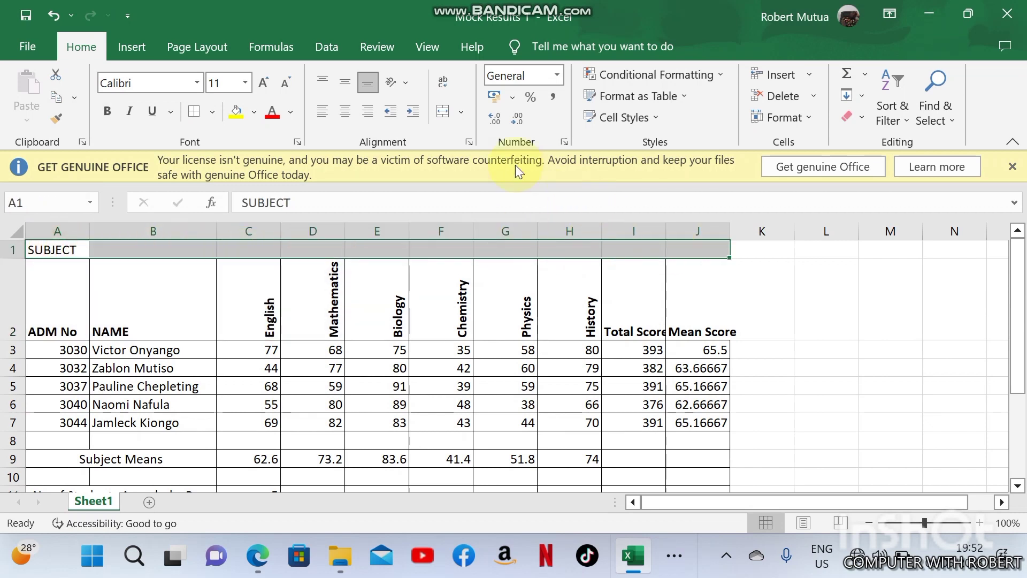
click(442, 111)
Undo the A1:J1 merge, clear A1, and merge C1:H1 with SUBJECT above the subjects
click(258, 556)
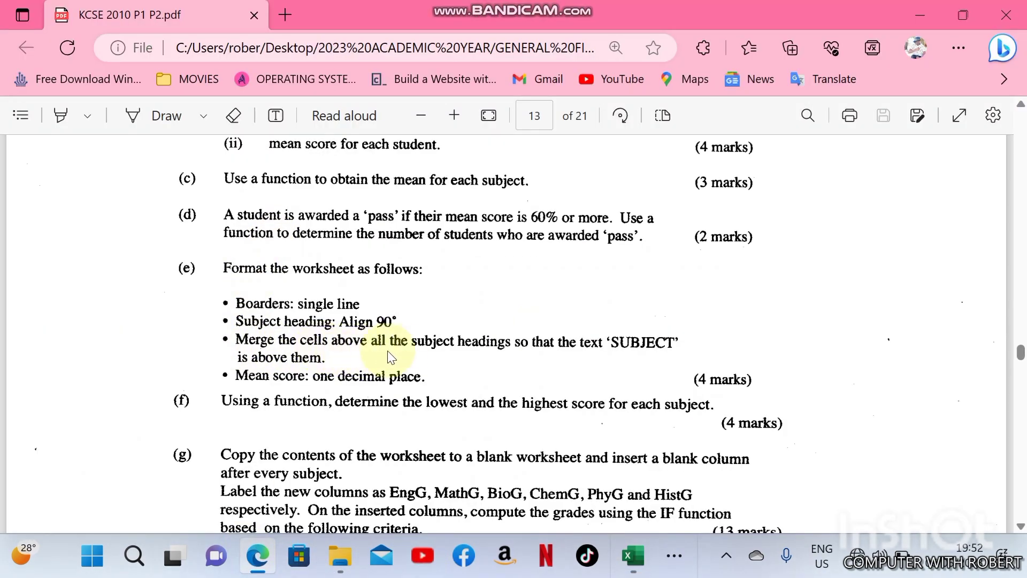
click(633, 556)
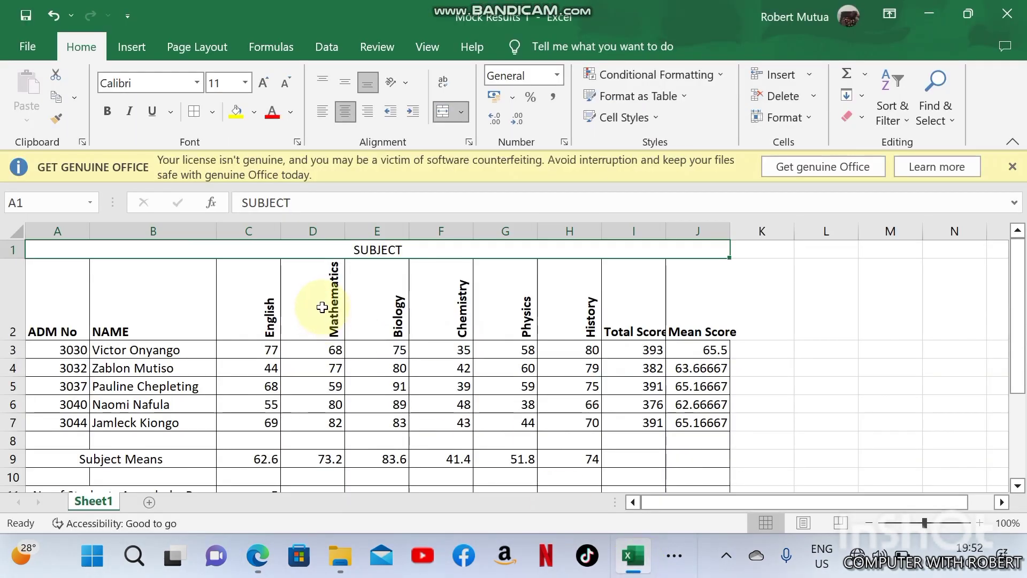
key(ctrl+z)
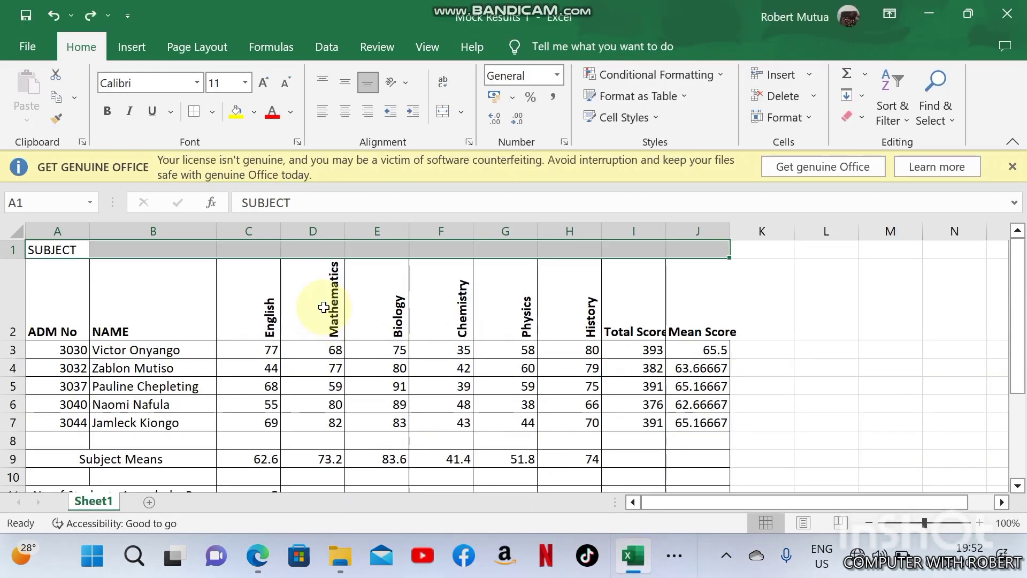
click(67, 250)
key(Delete)
click(245, 250)
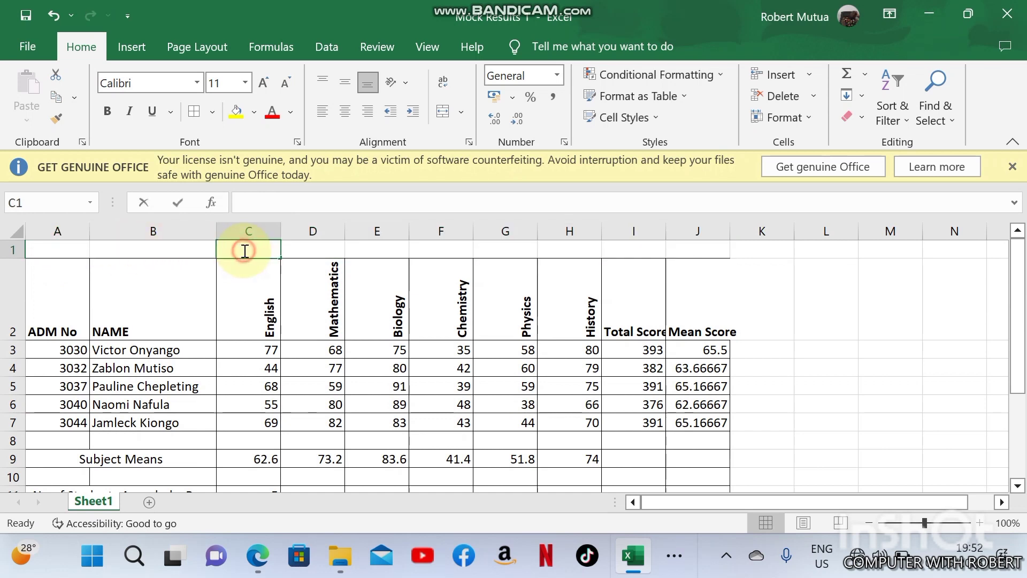
click(339, 252)
drag(263, 249, 567, 228)
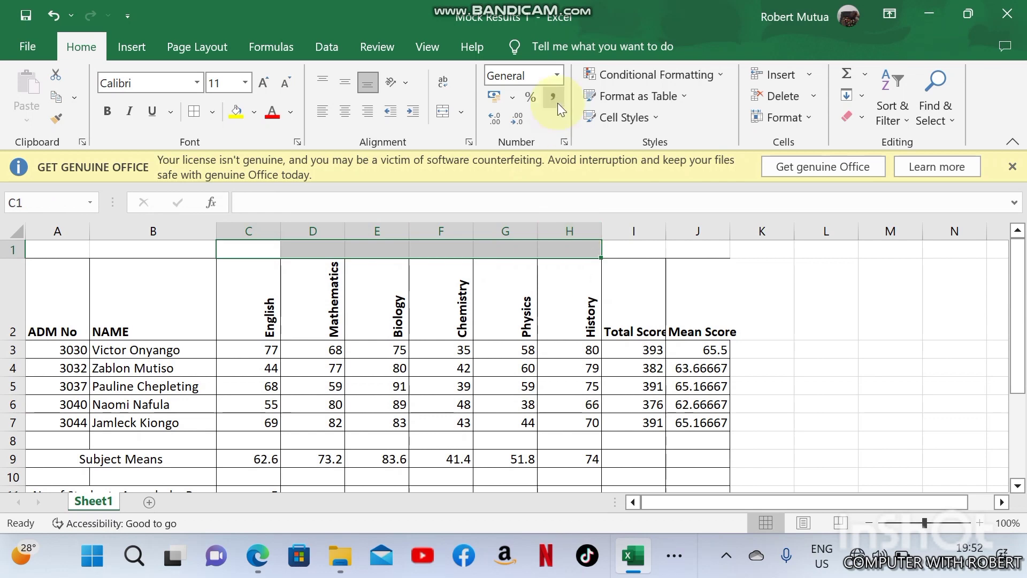
click(443, 113)
text(SU)
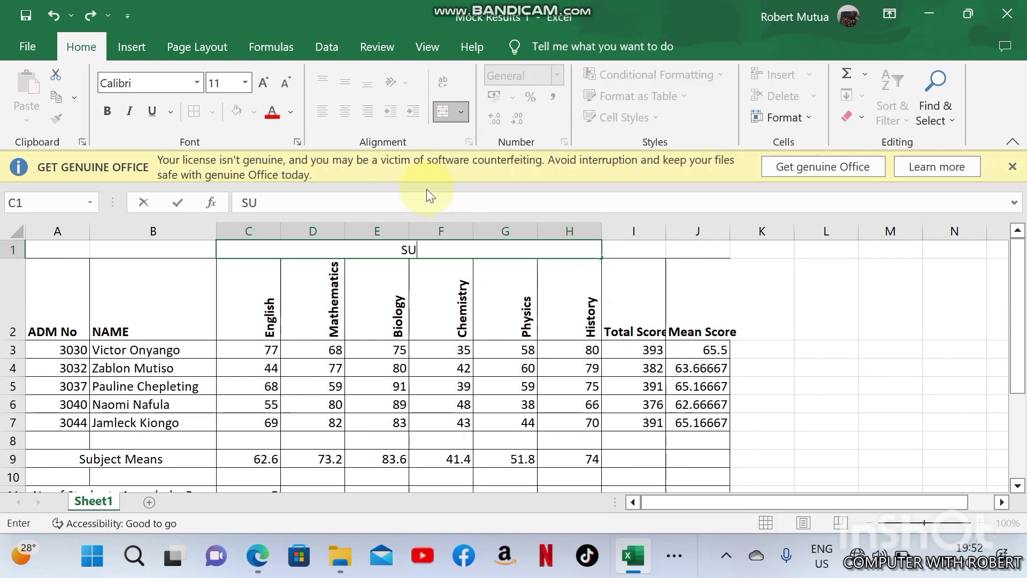
text(BJECT)
click(259, 555)
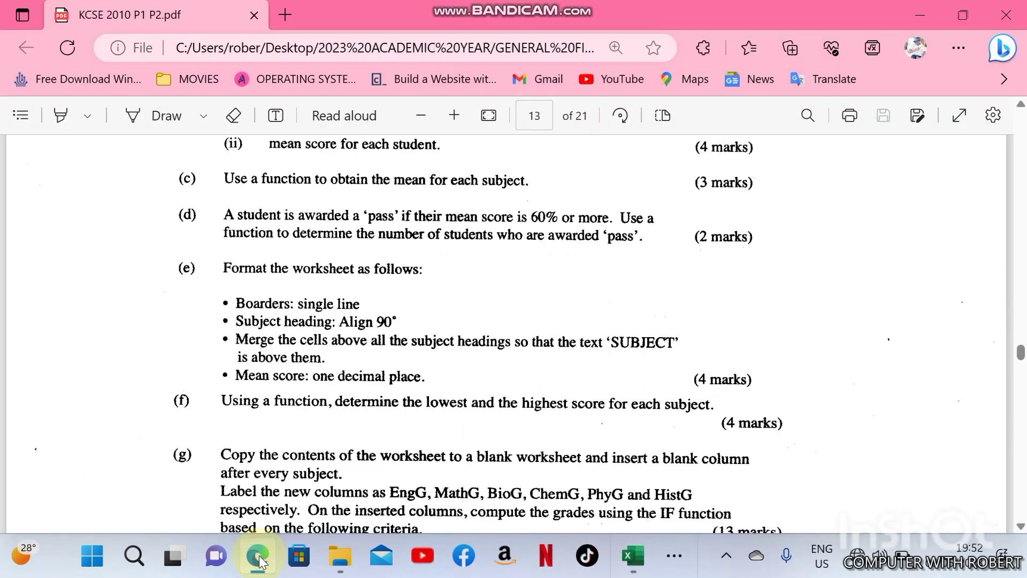
Show Mean Score values J3:J7 to one decimal place (65.5, 63.7, 65.2, 62.7, 65.2)
click(259, 555)
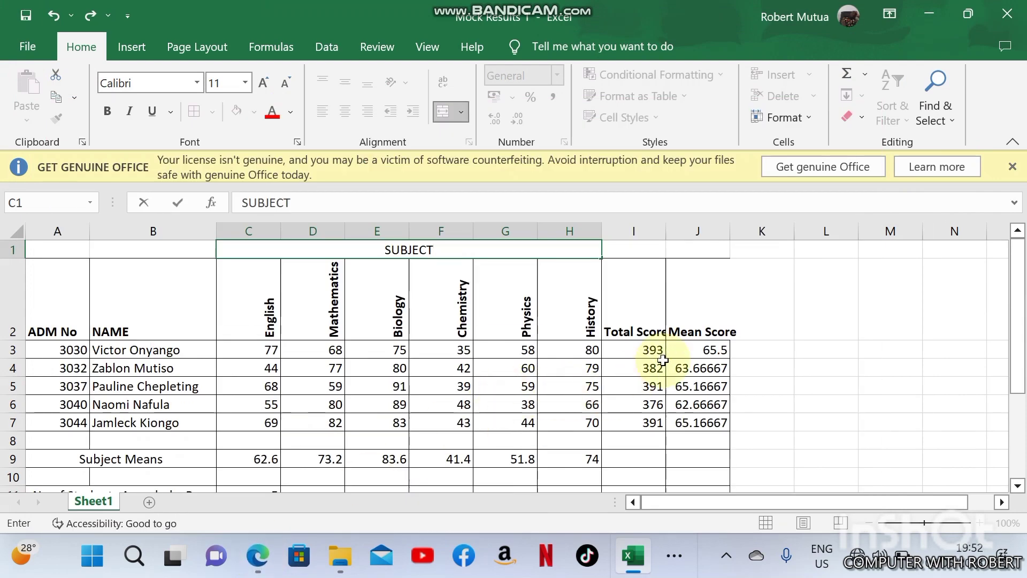
click(709, 345)
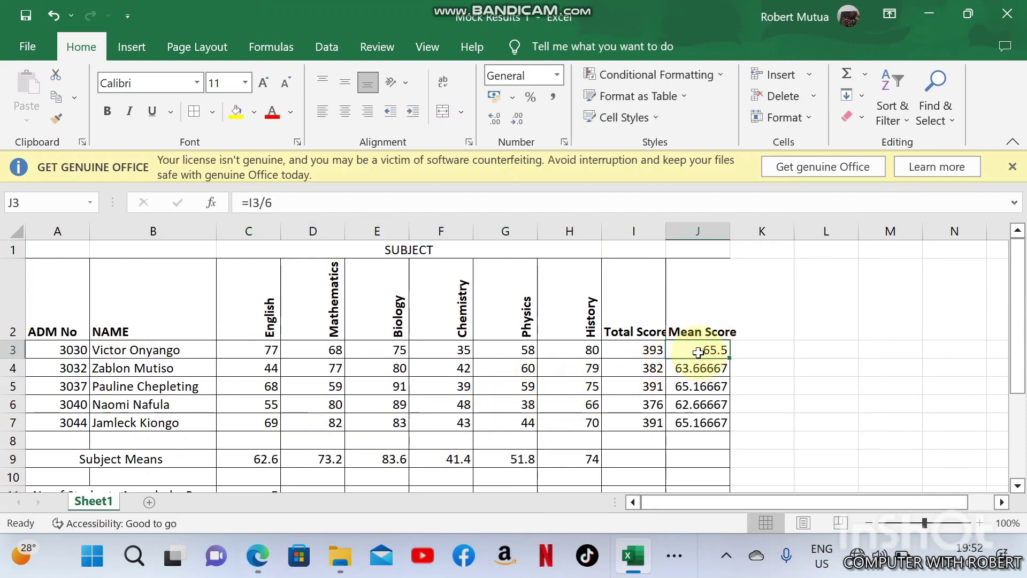
drag(701, 345, 699, 427)
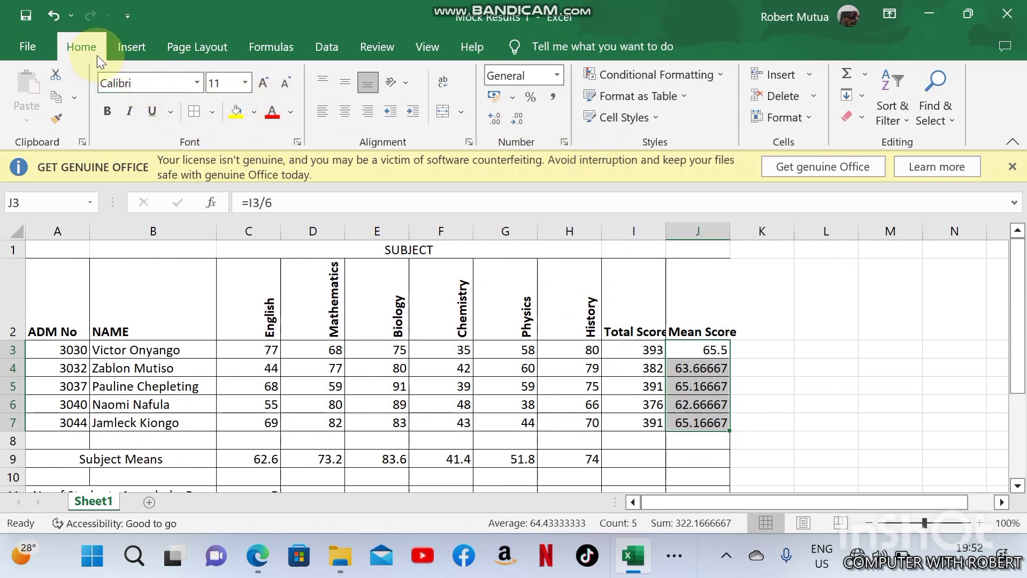
click(514, 120)
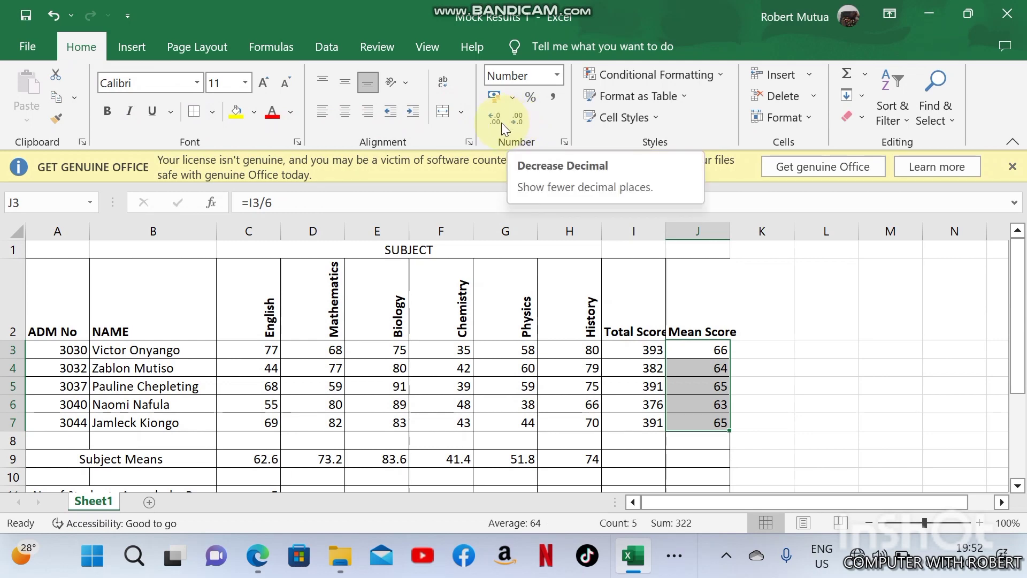
click(496, 123)
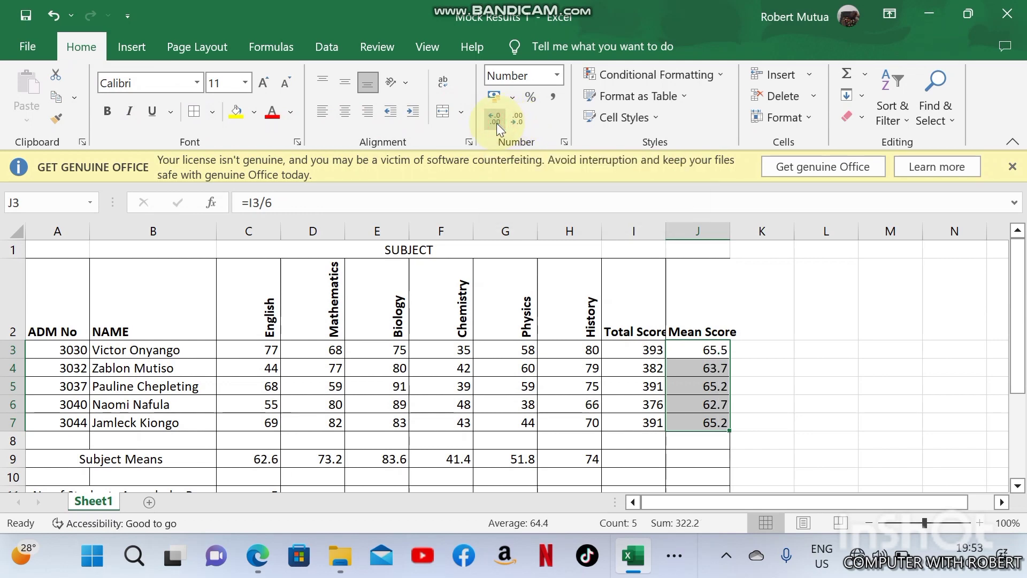
click(262, 558)
Scroll the exam PDF to question (g)'s IF grading criteria and question (h)
scroll(326, 409, down, 2)
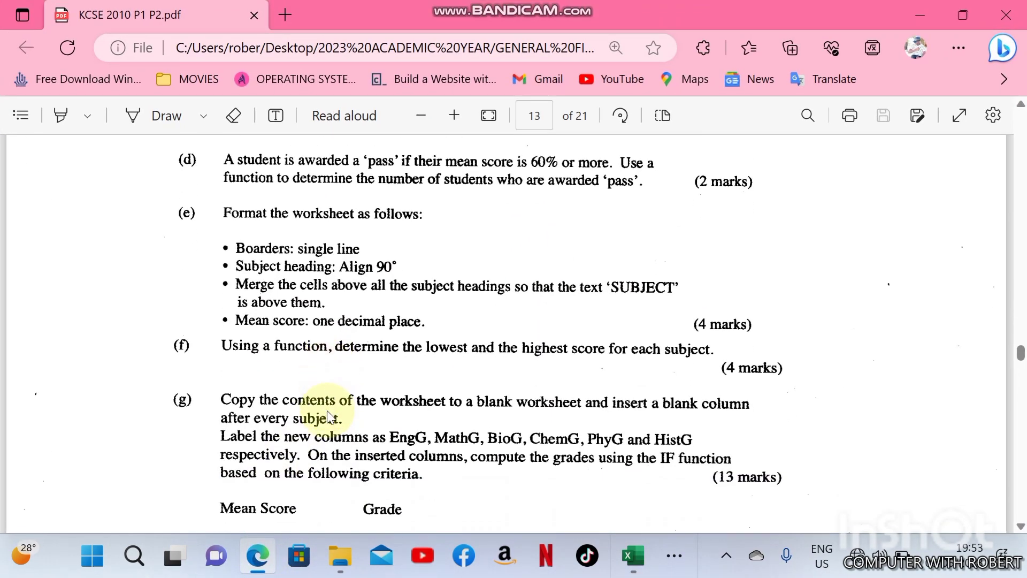
scroll(327, 413, down, 2)
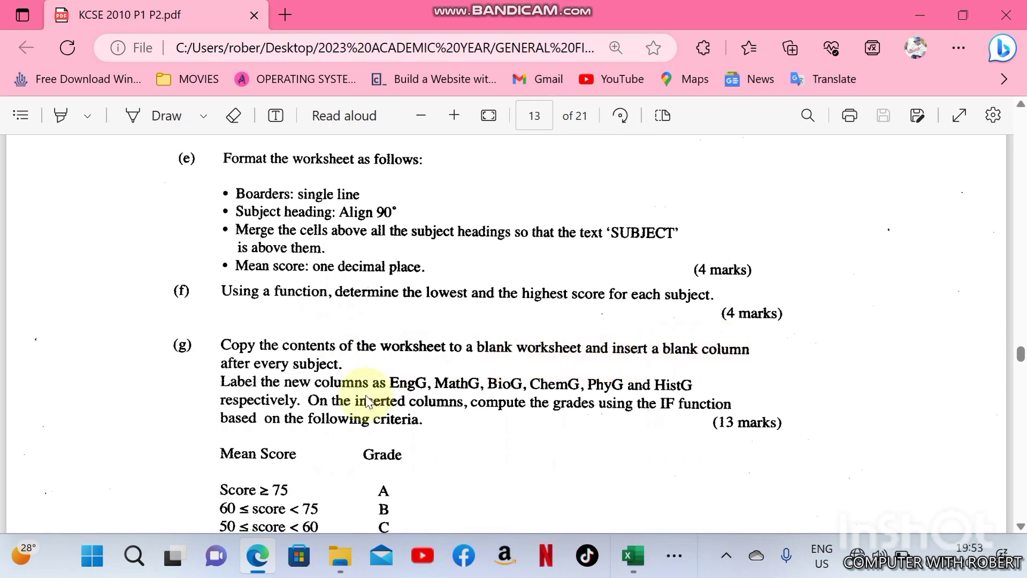
scroll(263, 369, down, 4)
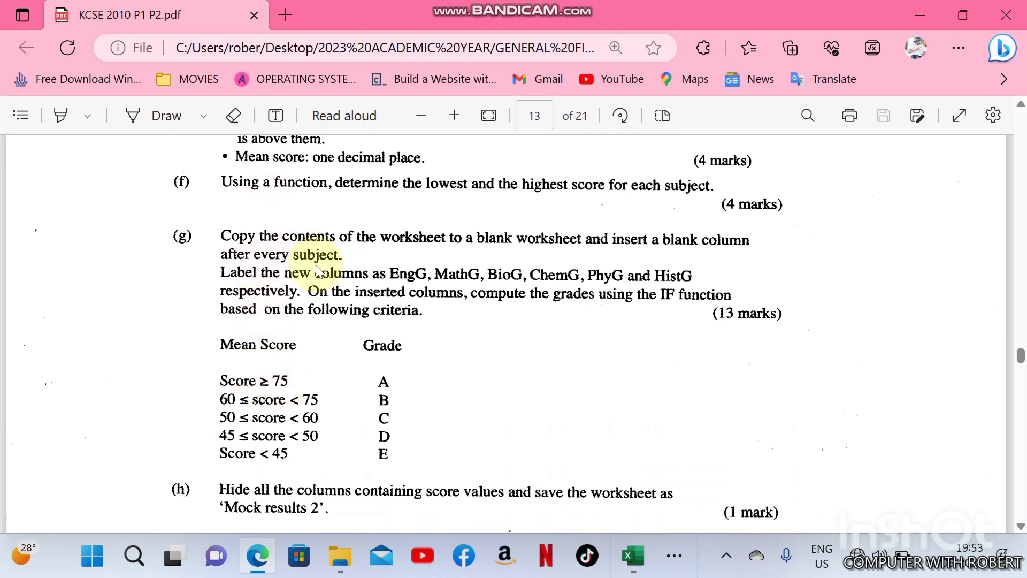
Copy the results table A1:J11 into a new Sheet2
click(631, 557)
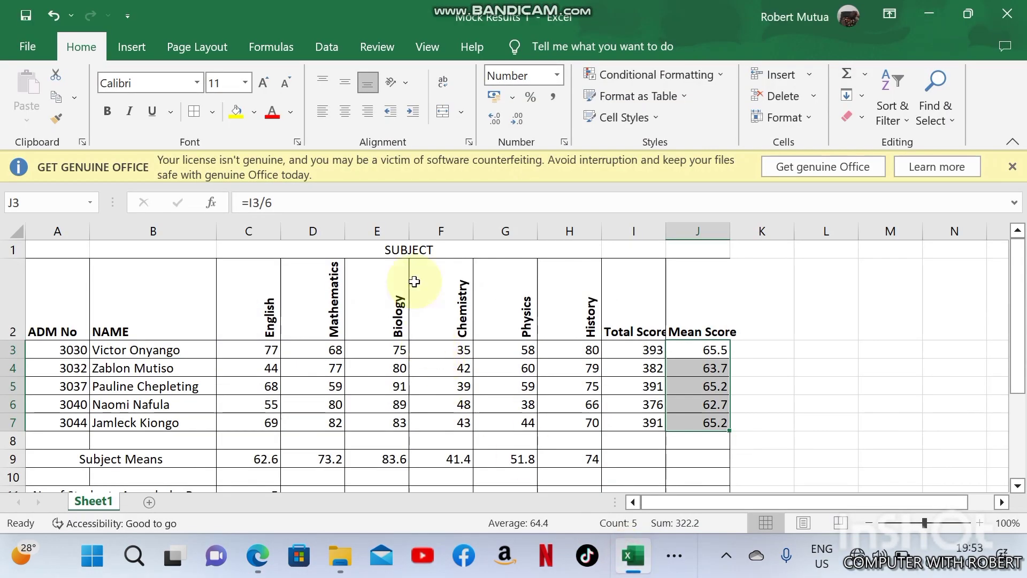
click(65, 249)
drag(64, 248, 692, 398)
click(57, 104)
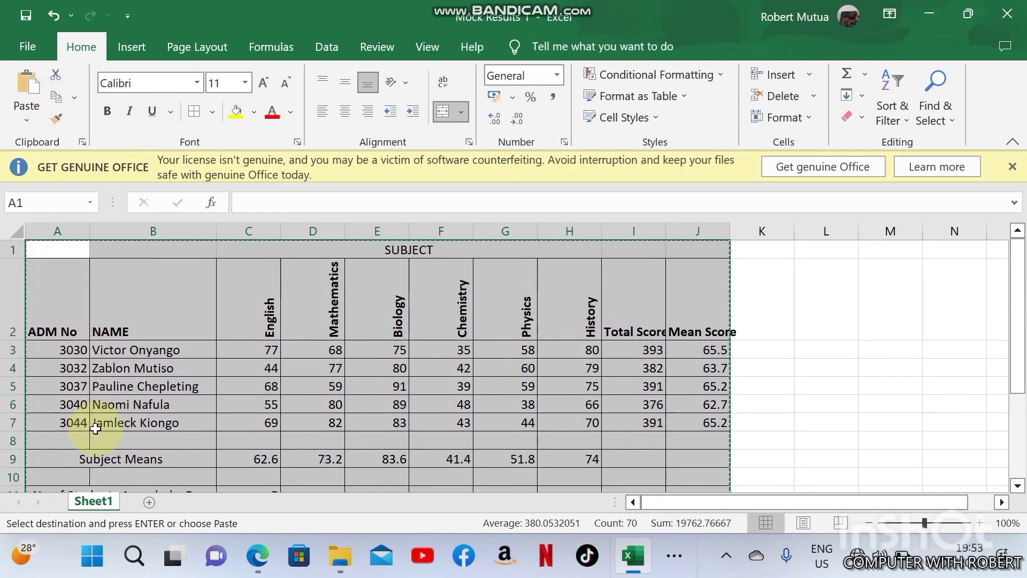
click(150, 501)
click(24, 124)
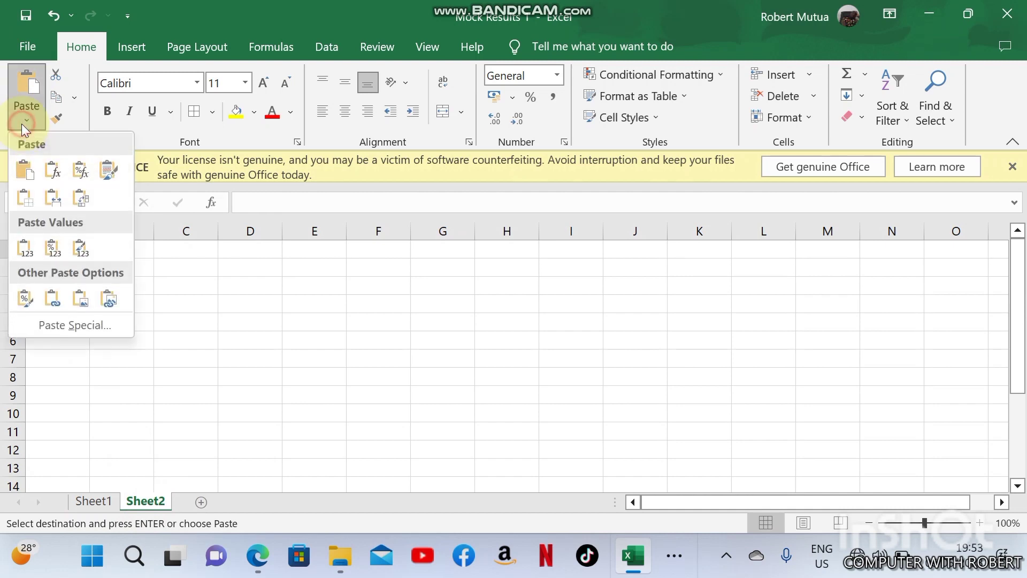
click(24, 171)
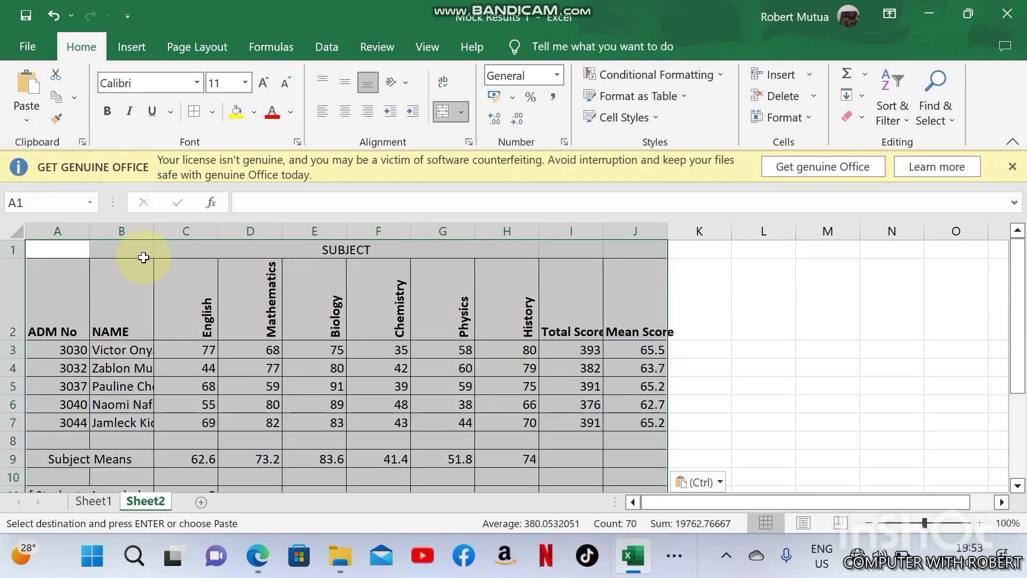
Widen column B so the student names show in full
click(152, 256)
drag(153, 230, 213, 230)
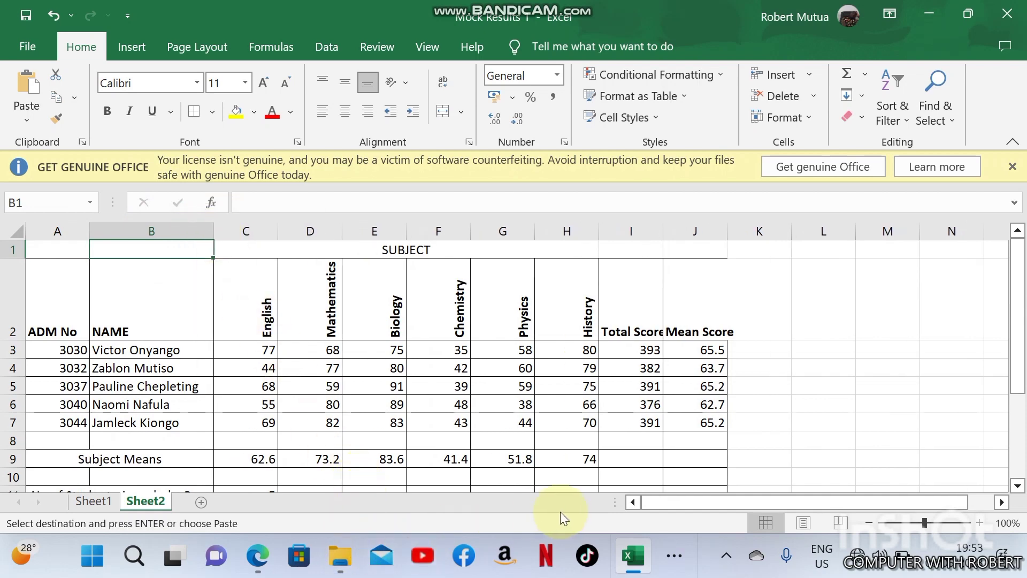
click(258, 555)
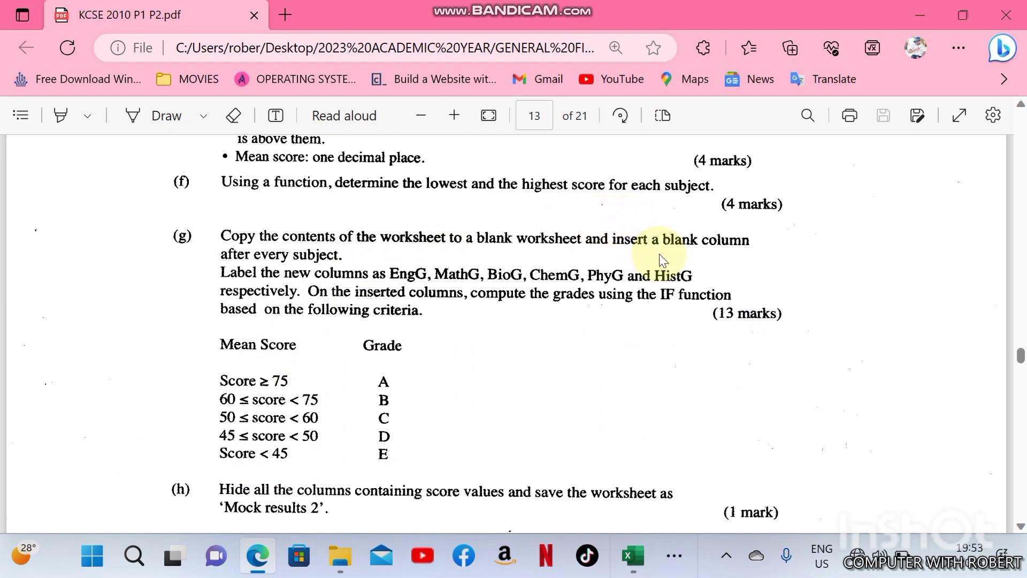
Insert blank columns after English and Mathematics on Sheet2
click(633, 556)
click(302, 230)
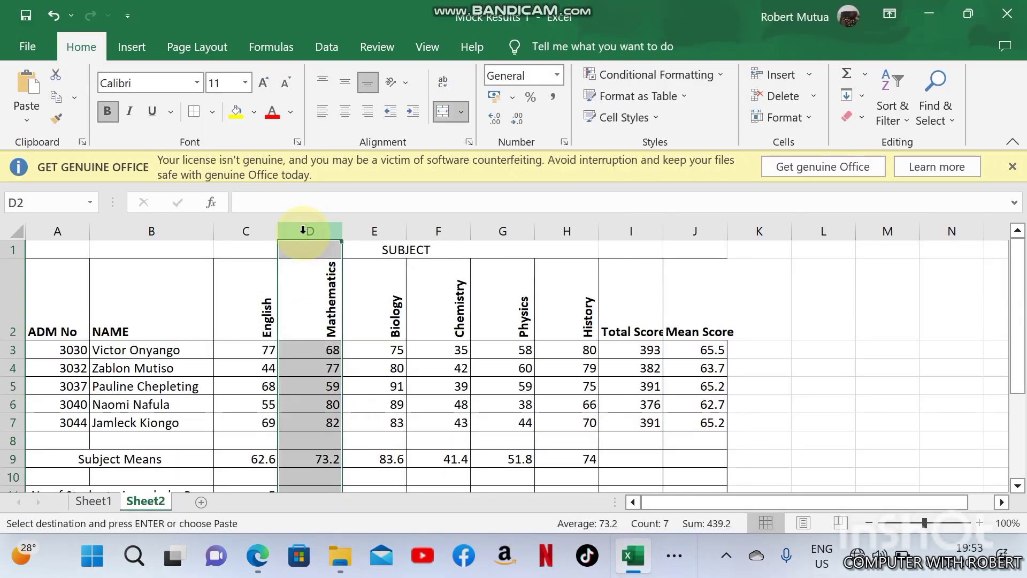
right_click(302, 233)
key(Escape)
key(ctrl+shift+plus)
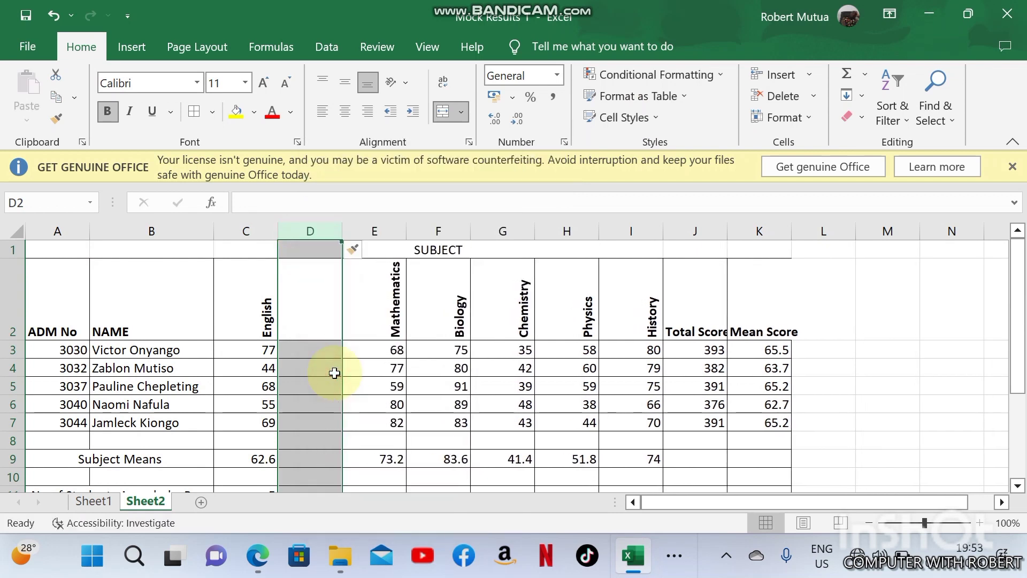
click(345, 368)
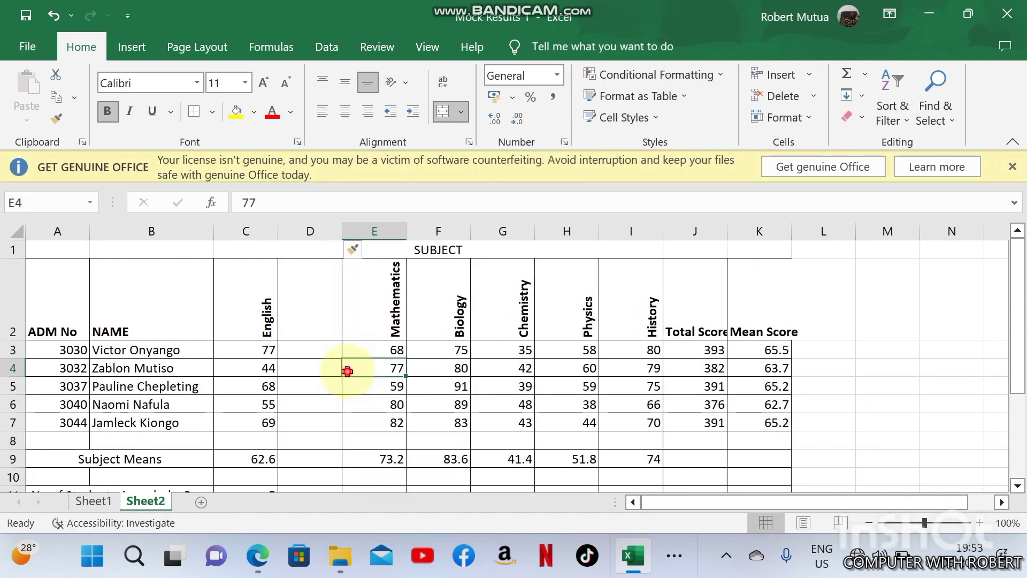
right_click(447, 230)
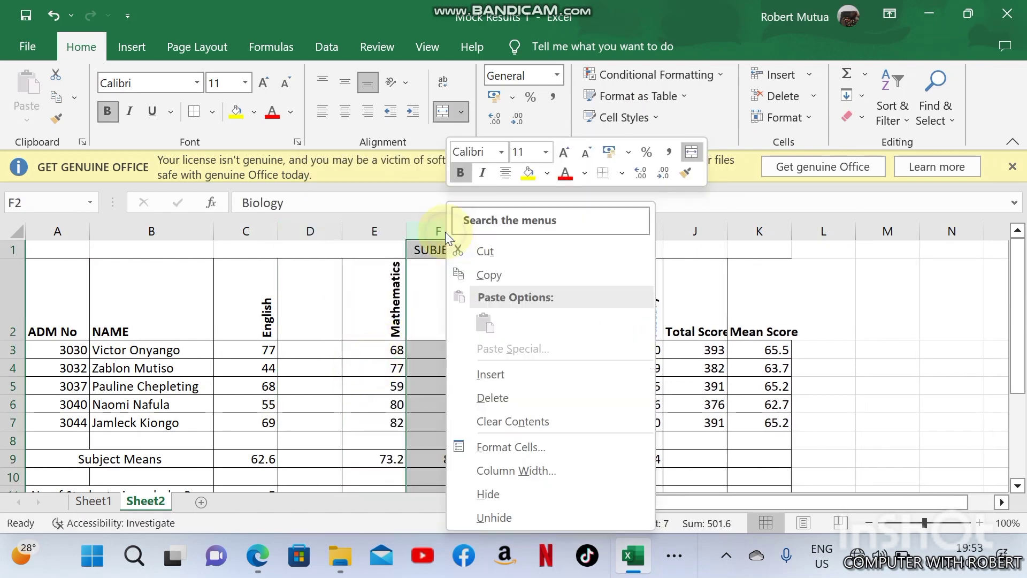
click(489, 374)
Insert blank columns after Biology, Chemistry, Physics and History
right_click(572, 231)
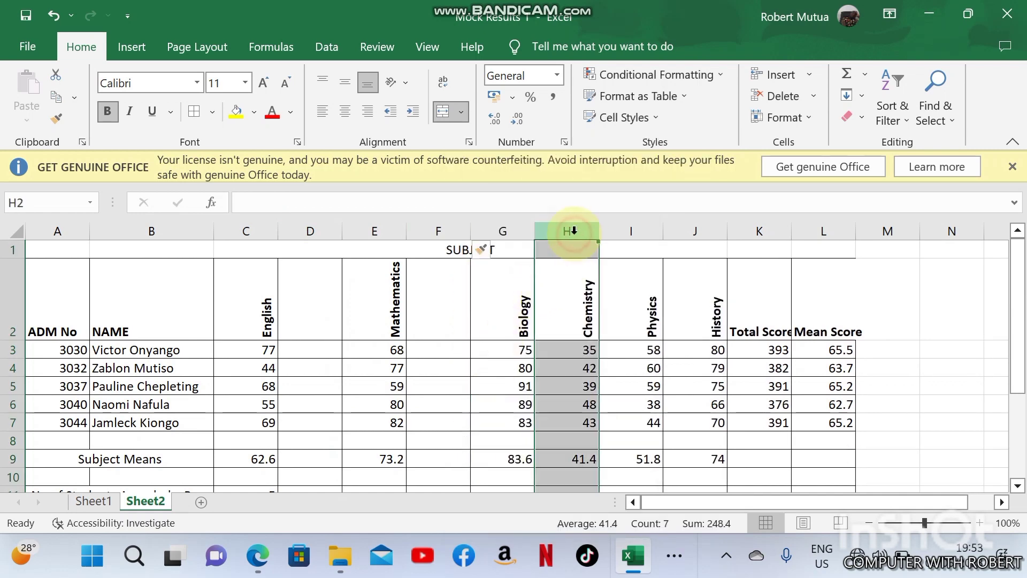
click(604, 374)
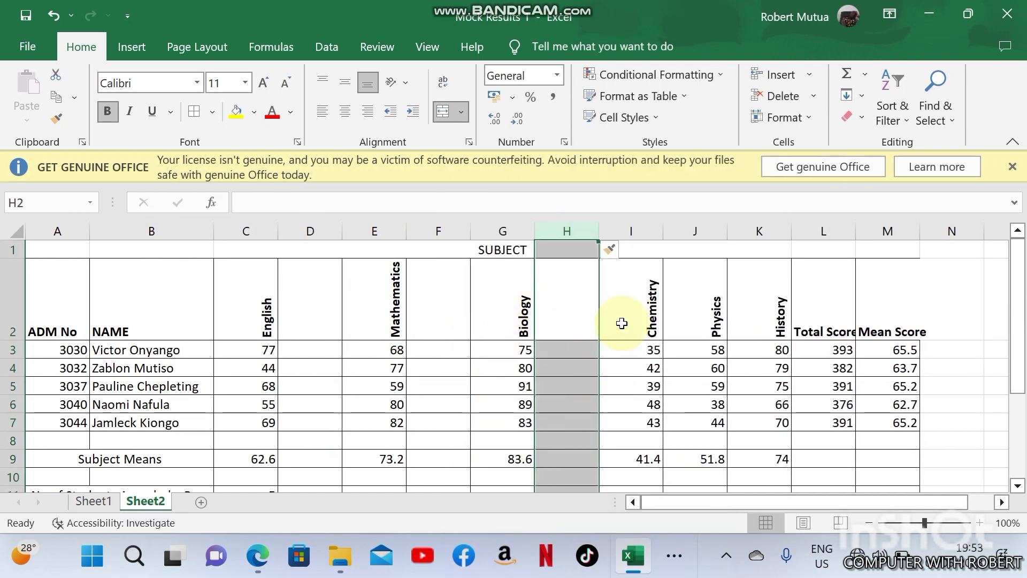
right_click(709, 231)
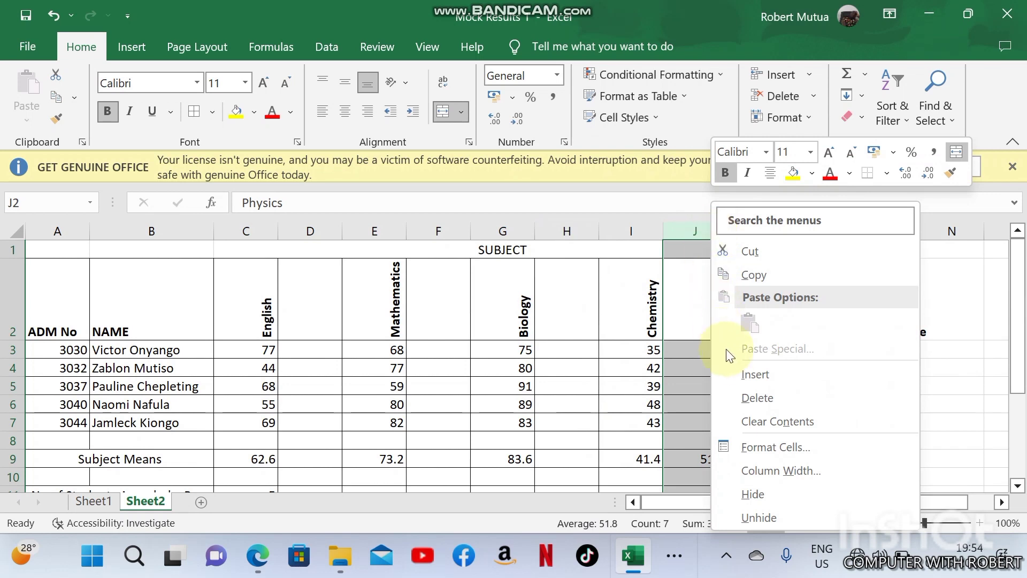
click(740, 371)
click(834, 231)
right_click(836, 230)
click(754, 372)
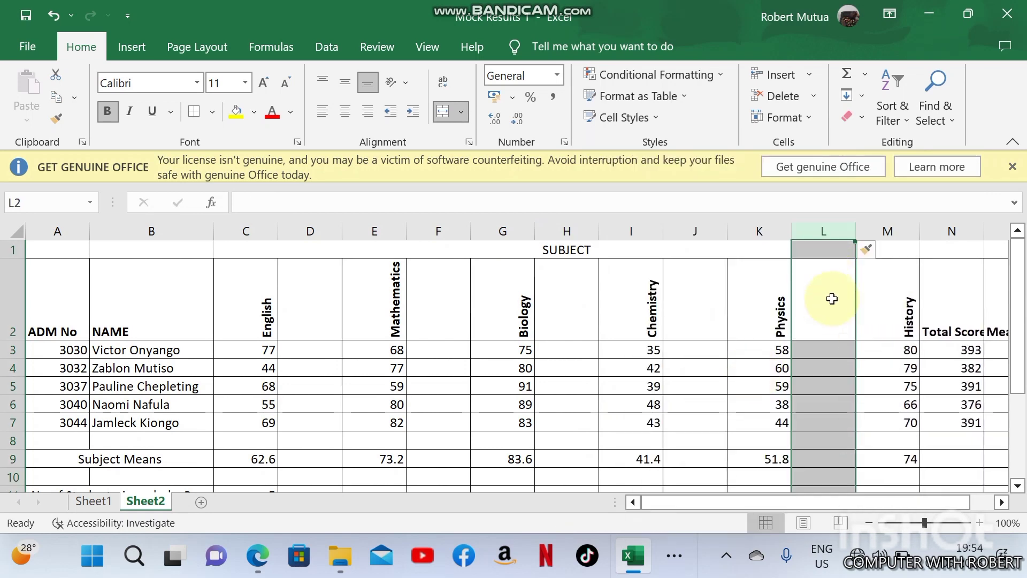
click(943, 231)
right_click(942, 231)
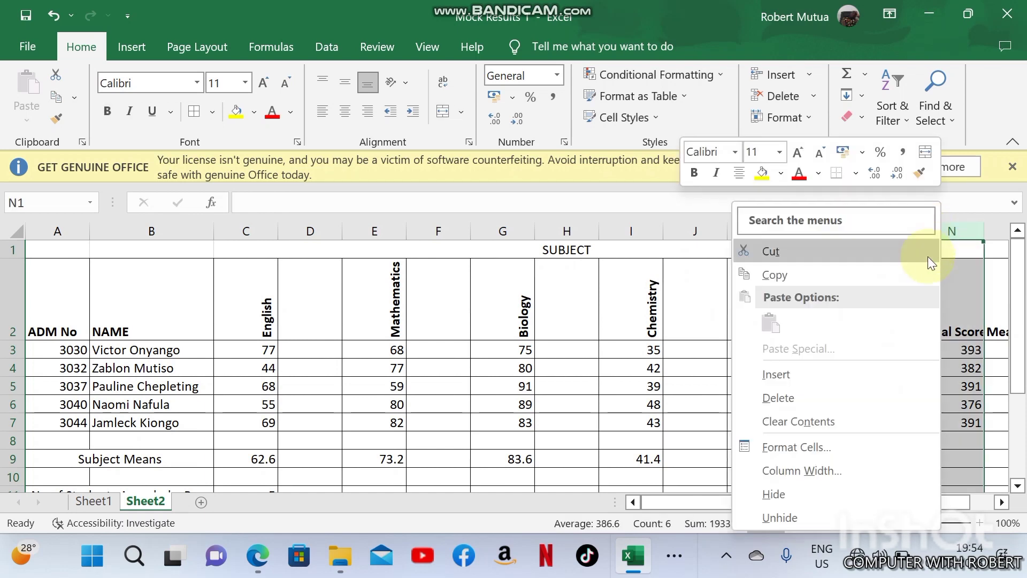
click(848, 373)
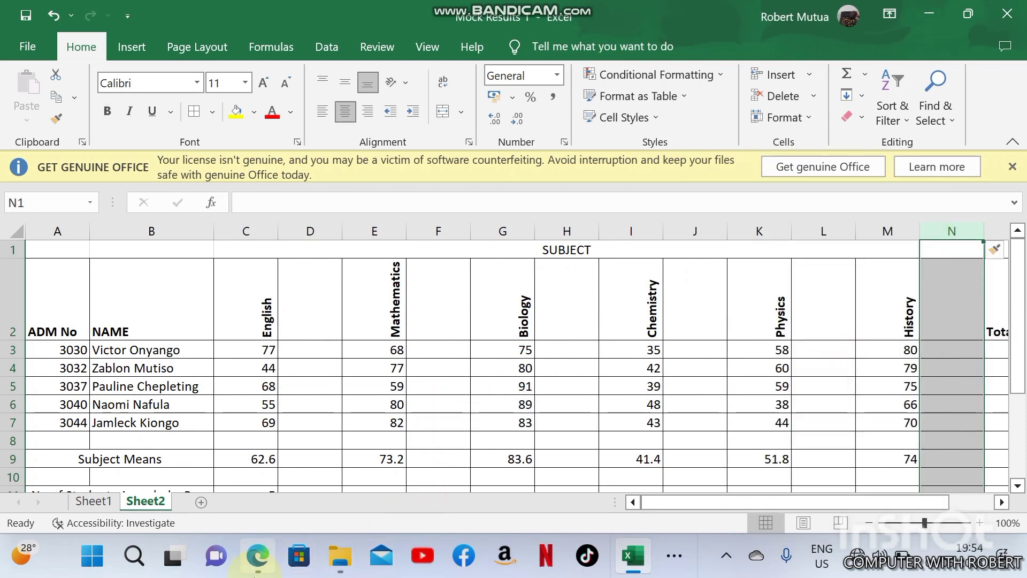
Enter grade headings EngG, MathG and BioG in D2, F2 and H2
click(257, 556)
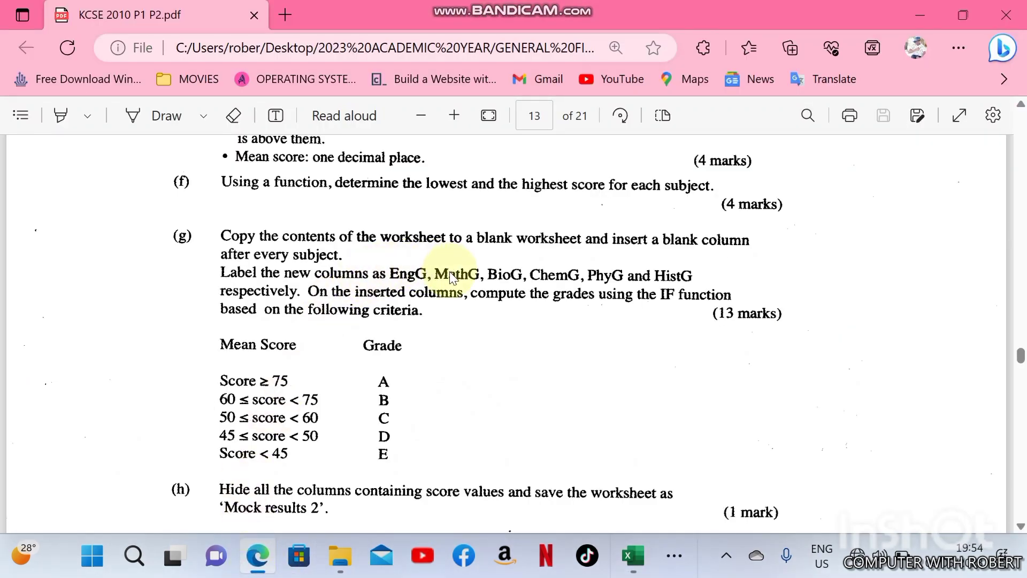
click(257, 556)
click(310, 317)
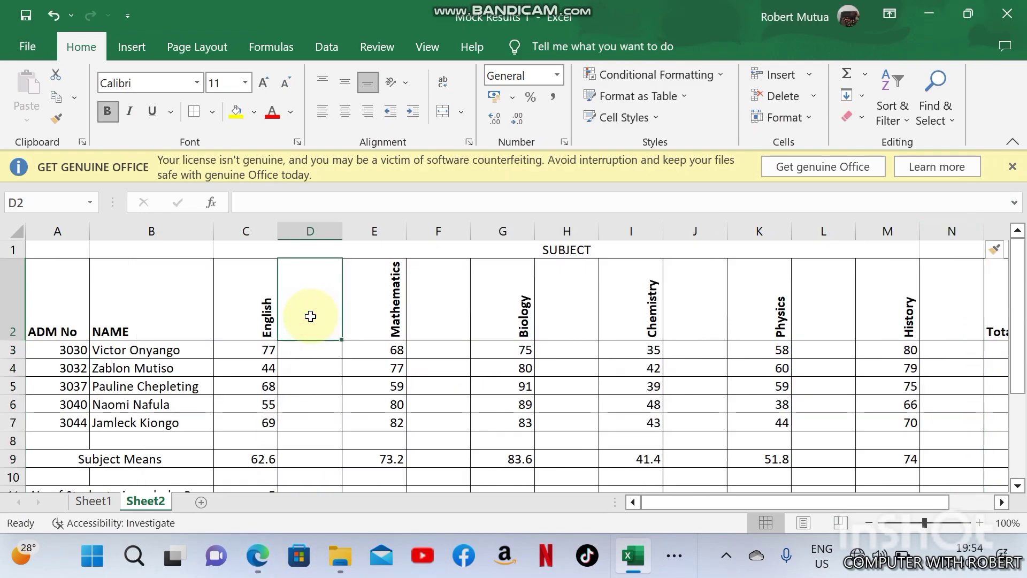
text(Eng)
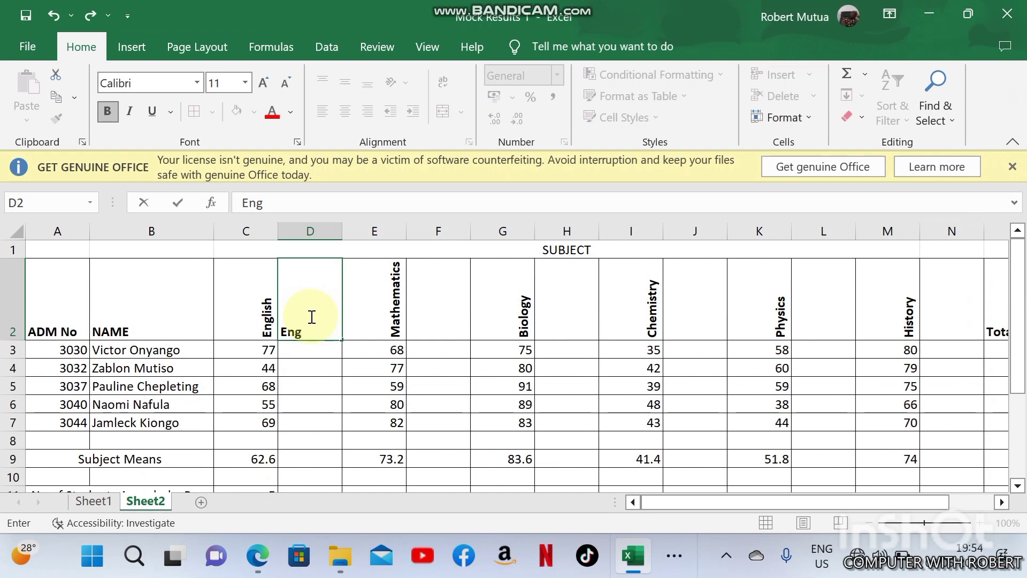
text(G)
key(Tab)
key(Tab)
text(Ma)
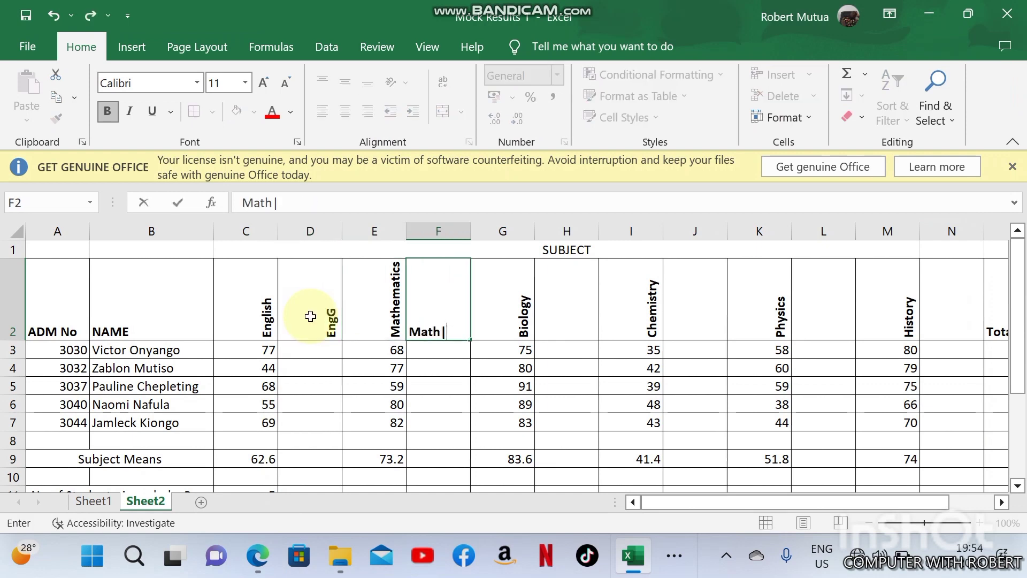
key(Tab)
key(Tab)
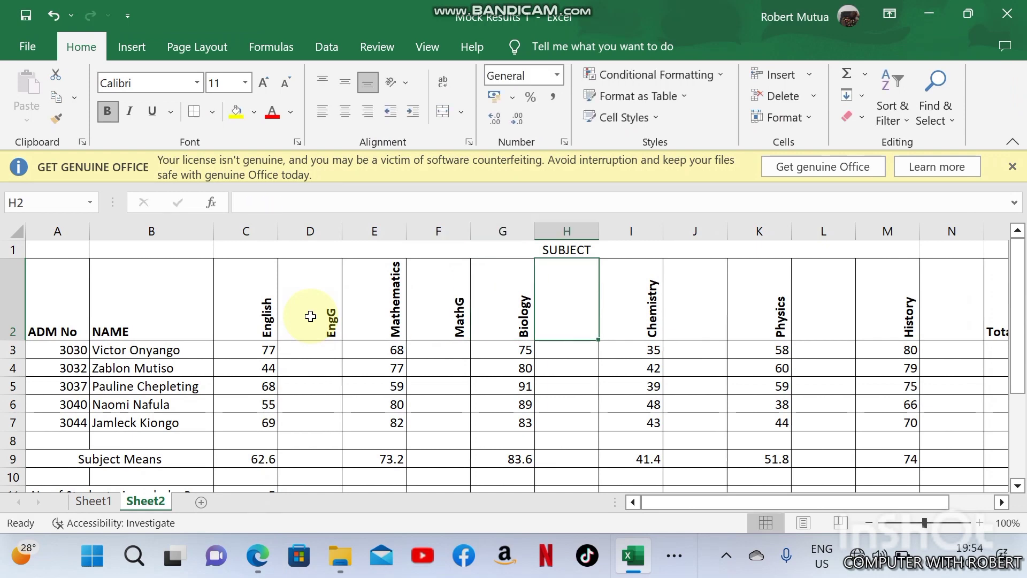
text(BioG)
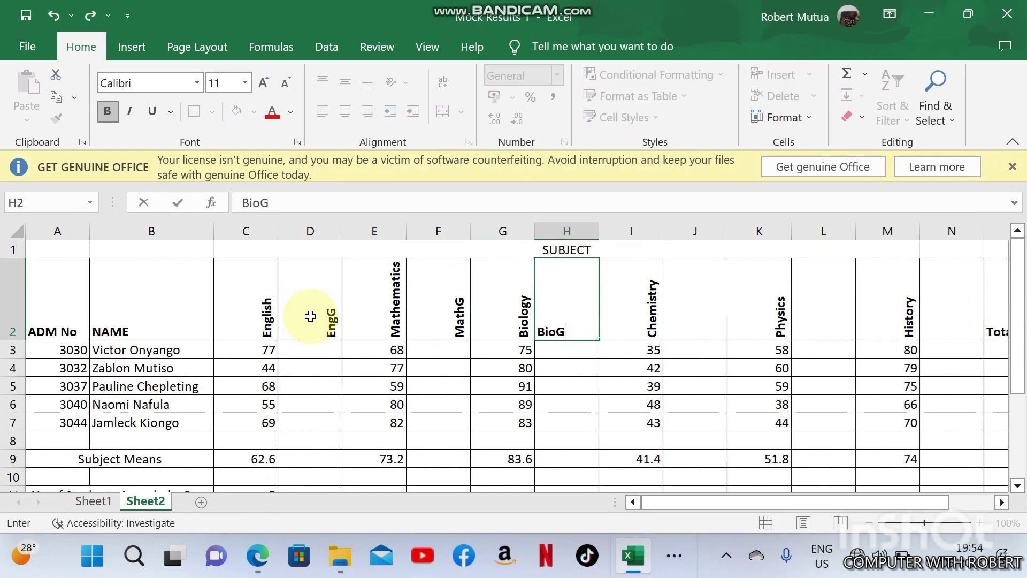
key(Tab)
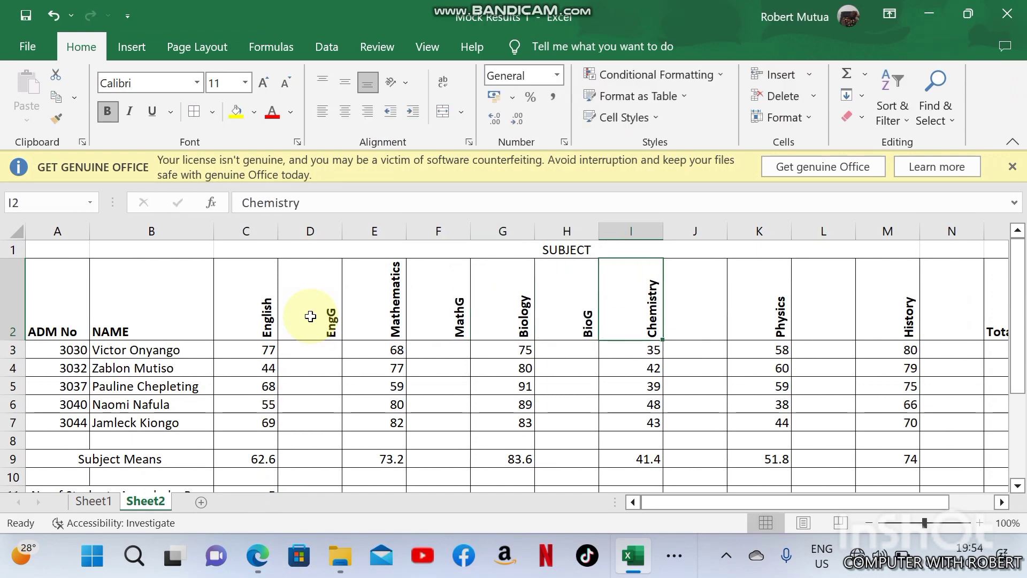
Enter grade headings ChemG, PhyG and HistG in J2, L2 and N2
key(Tab)
text(ChemG)
key(Tab)
key(Tab)
text(P)
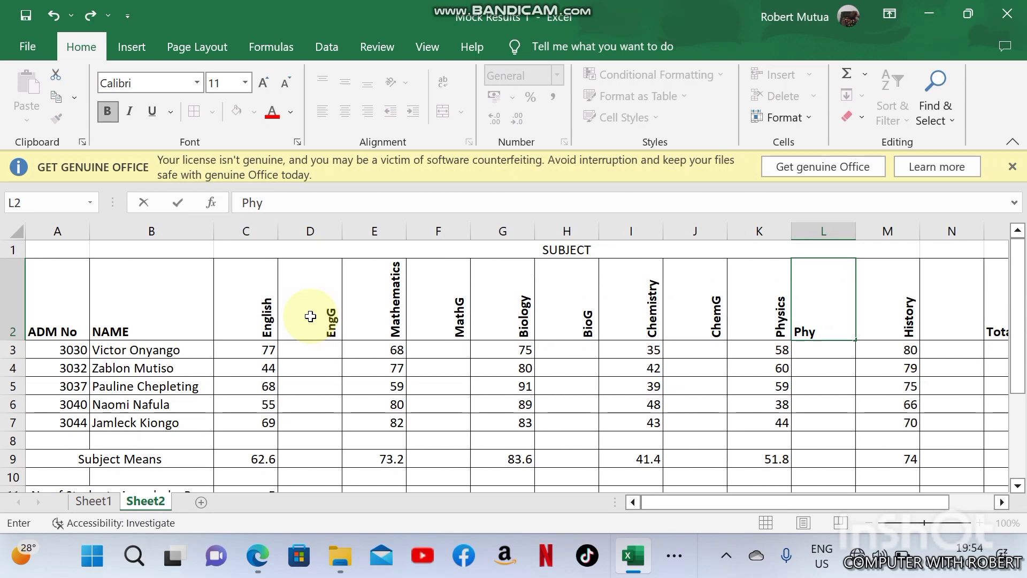
key(Tab)
key(Tab)
text(Hi)
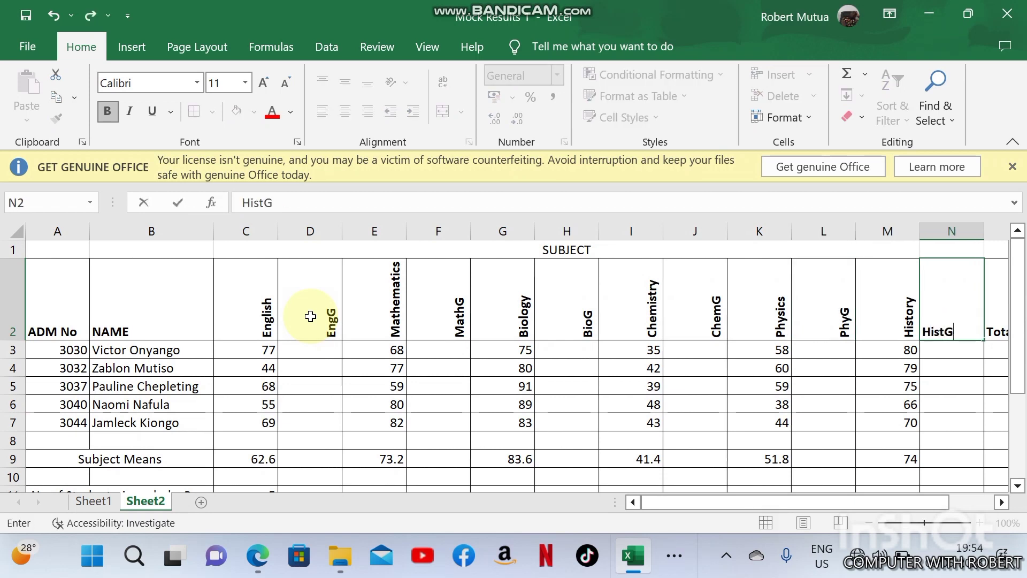
text(stG)
key(Tab)
key(Left)
key(Left)
key(Left)
key(Left)
key(Left)
key(Left)
key(Left)
key(Left)
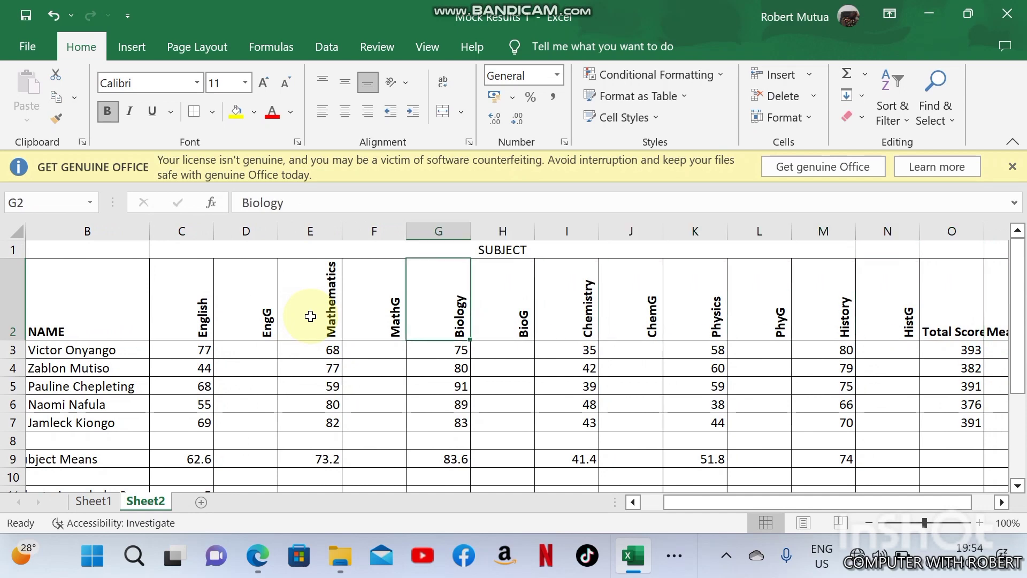
key(Left)
key(Left)
key(Left)
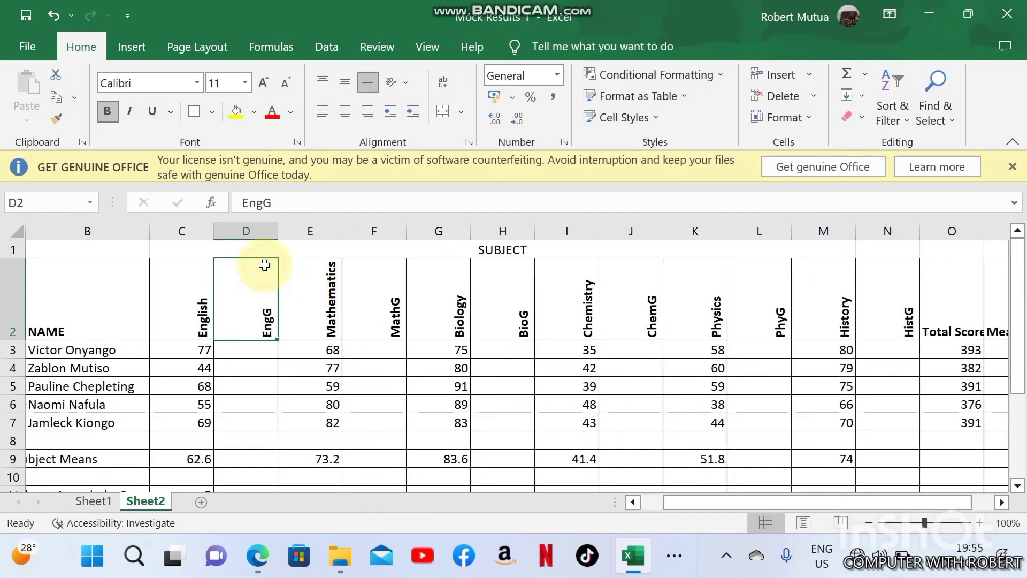
Bring back the exam PDF showing question (g)'s grading criteria and question (h)
click(257, 556)
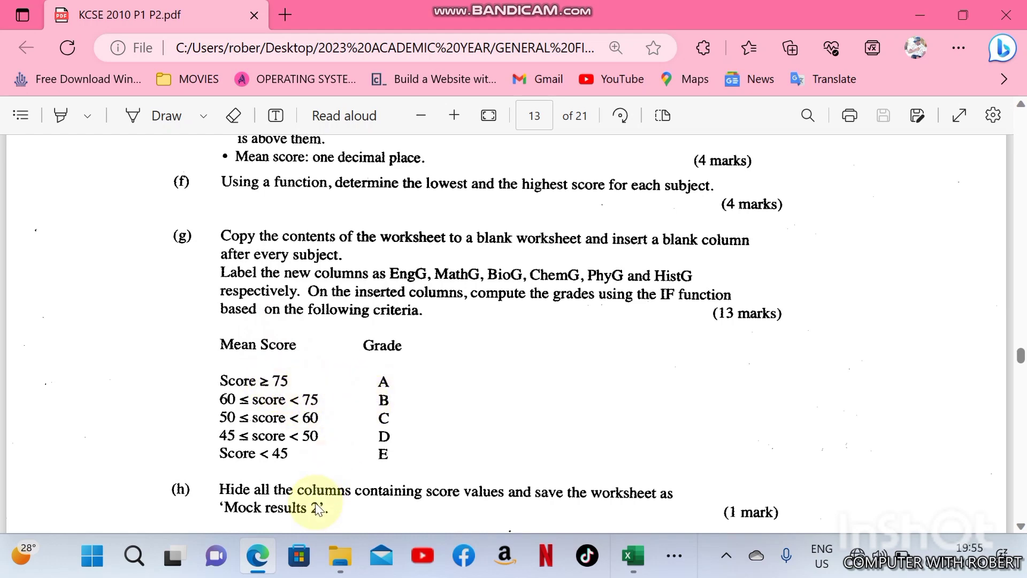
Start a formula in D3, cancel it, and briefly search for the Magnifier app
click(637, 555)
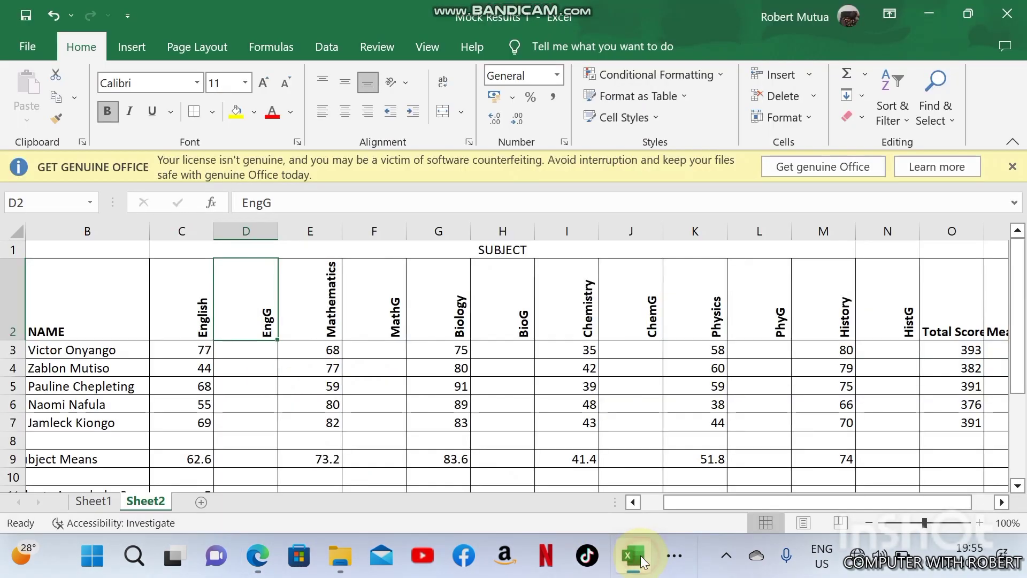
click(240, 346)
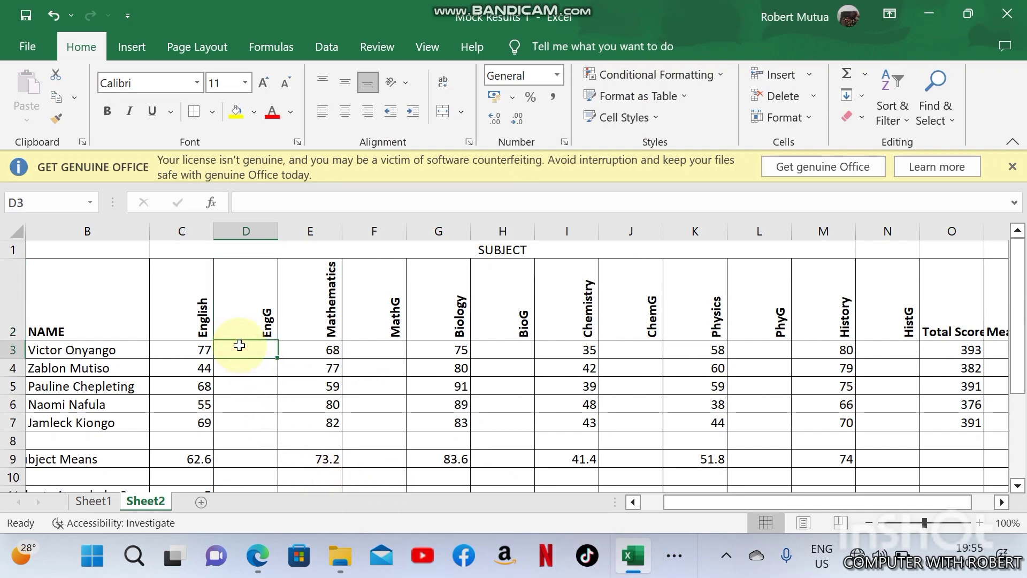
text(=)
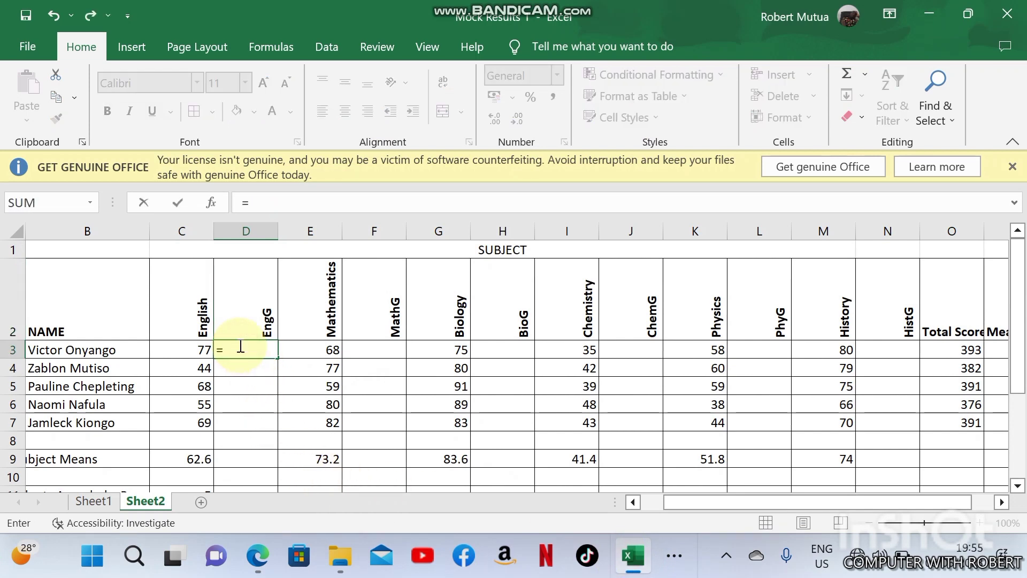
key(Escape)
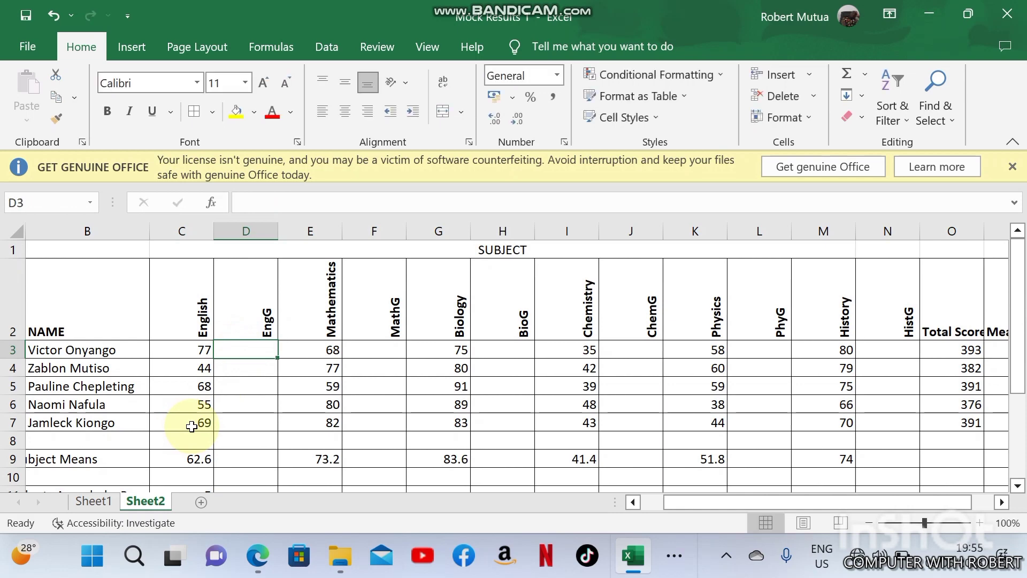
click(105, 574)
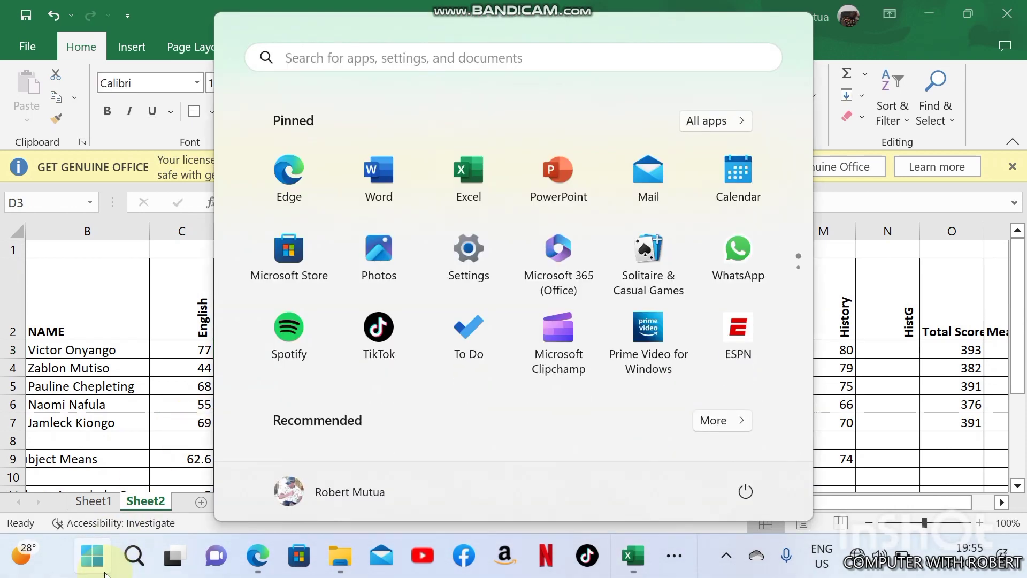
text(magn)
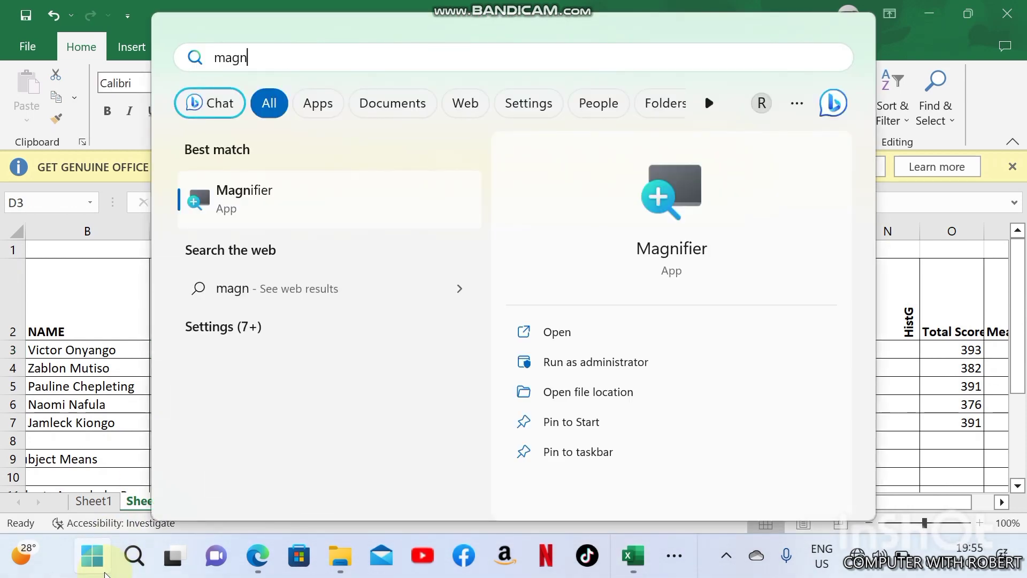
key(BackSpace)
key(BackSpace)
key(BackSpace)
key(BackSpace)
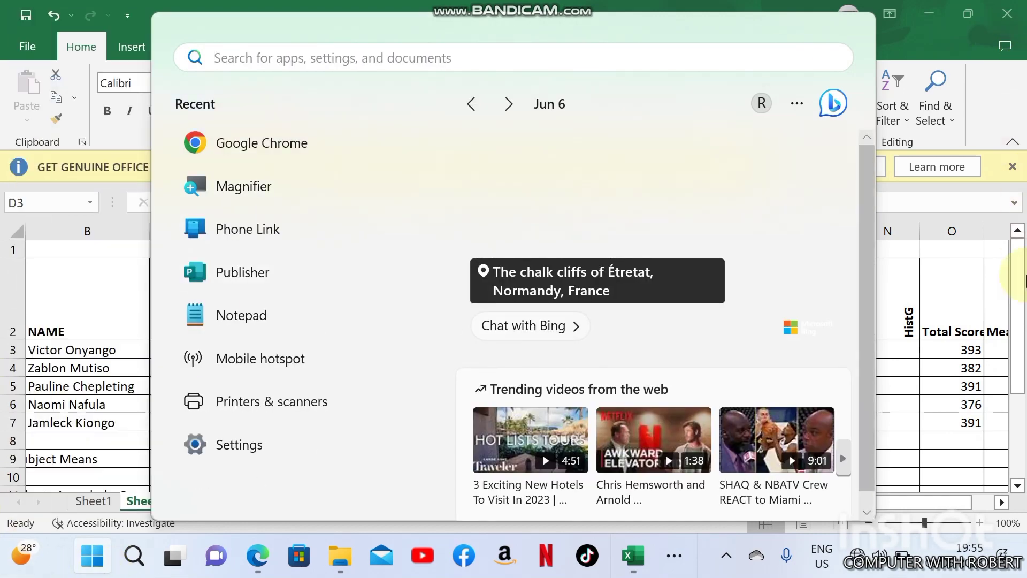
click(924, 316)
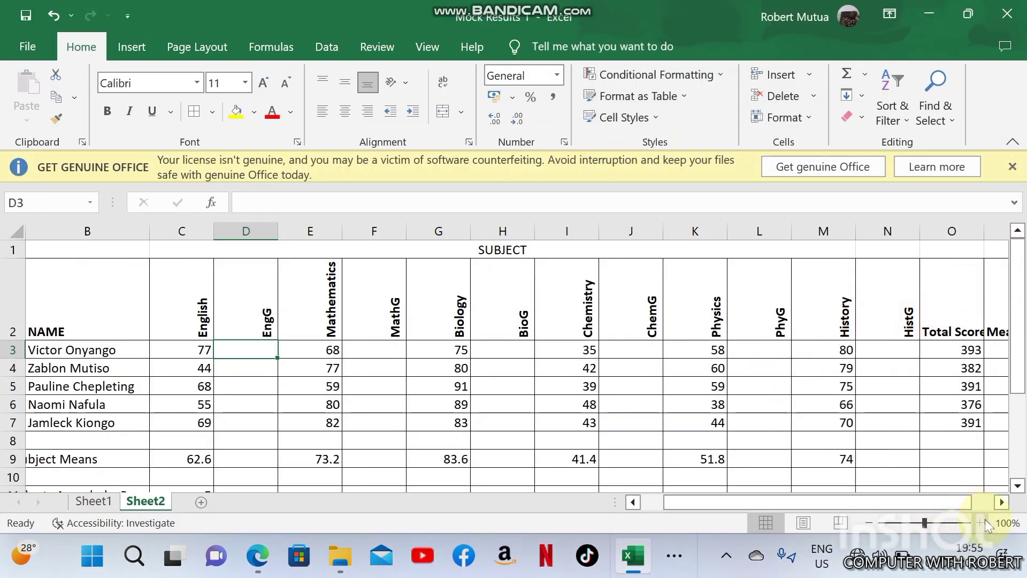
Zoom Sheet2 to 140% and return to the first EngG cell, D3
click(986, 523)
click(986, 523)
click(986, 523)
click(986, 523)
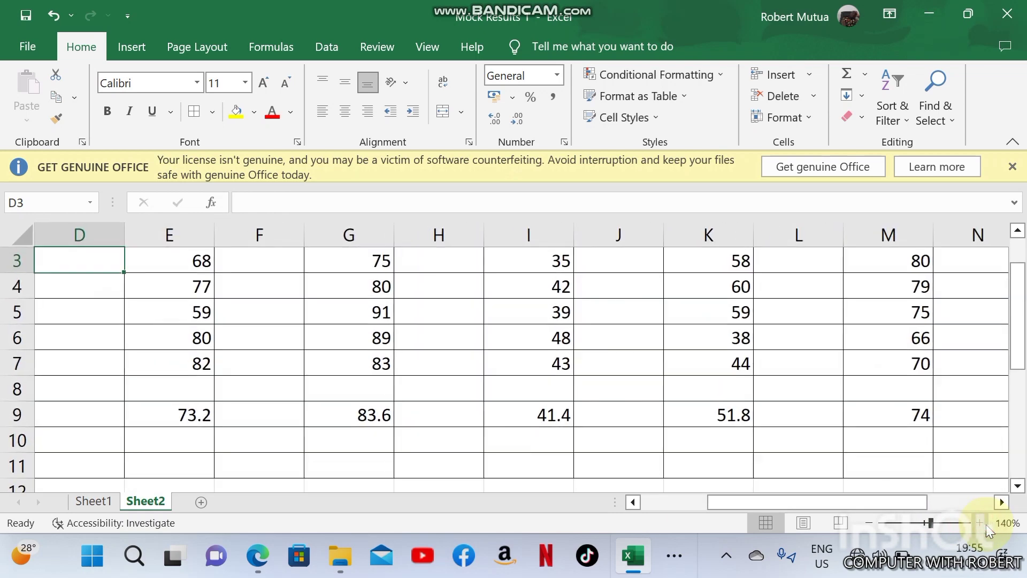
click(214, 372)
key(Up)
key(Up)
key(Up)
key(Up)
key(Up)
key(Up)
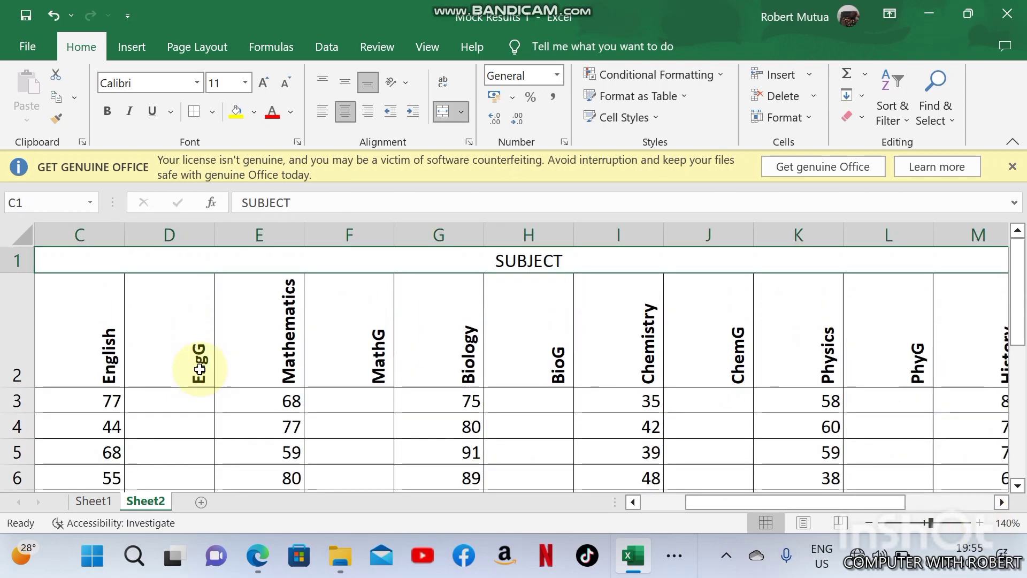
key(Down)
key(Down)
key(Left)
Begin D3's nested IF with the A (C3>=75) and B (C3>=60) grade tests
text(=if()
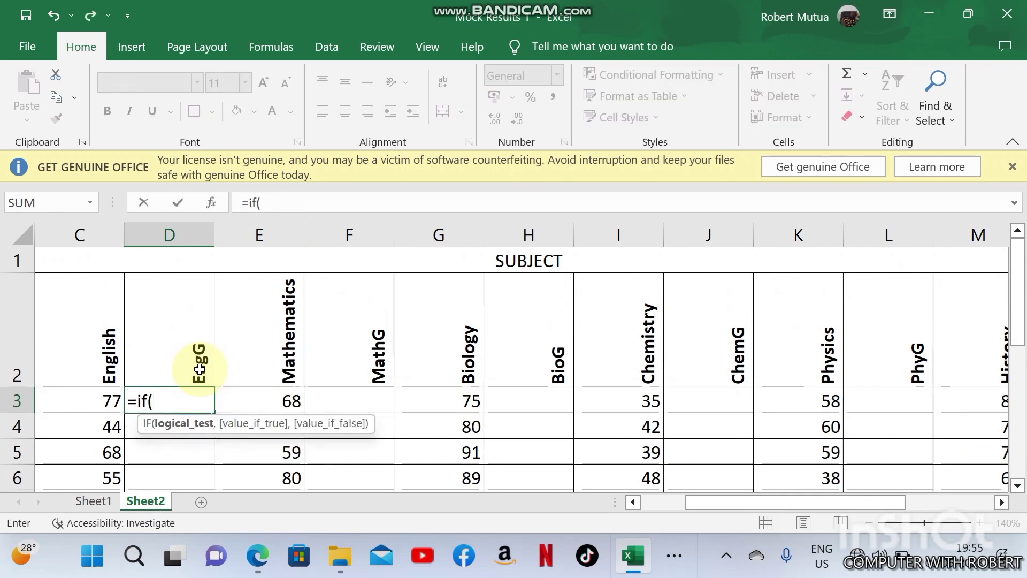
click(94, 400)
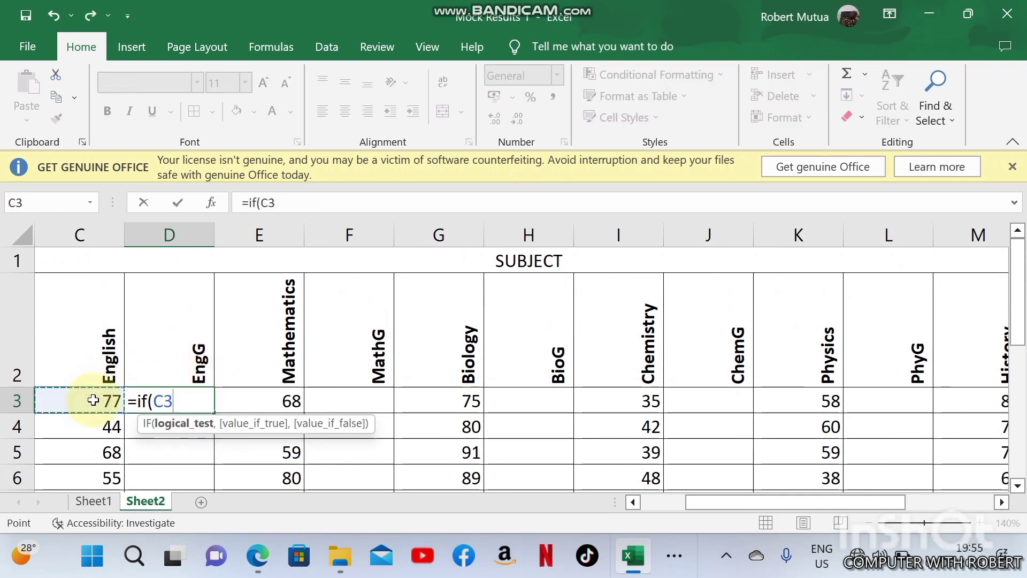
text(>=75)
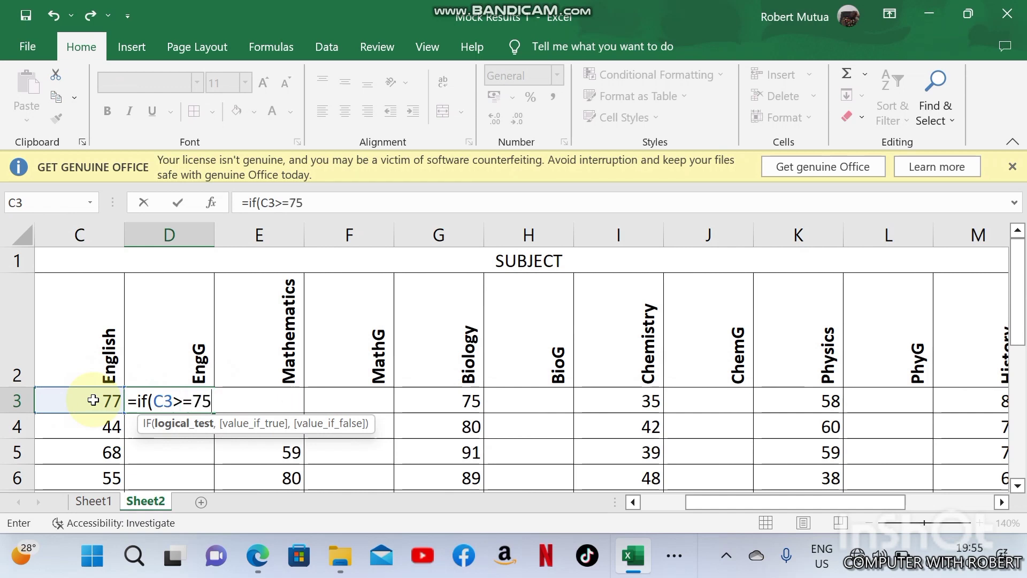
text(,)
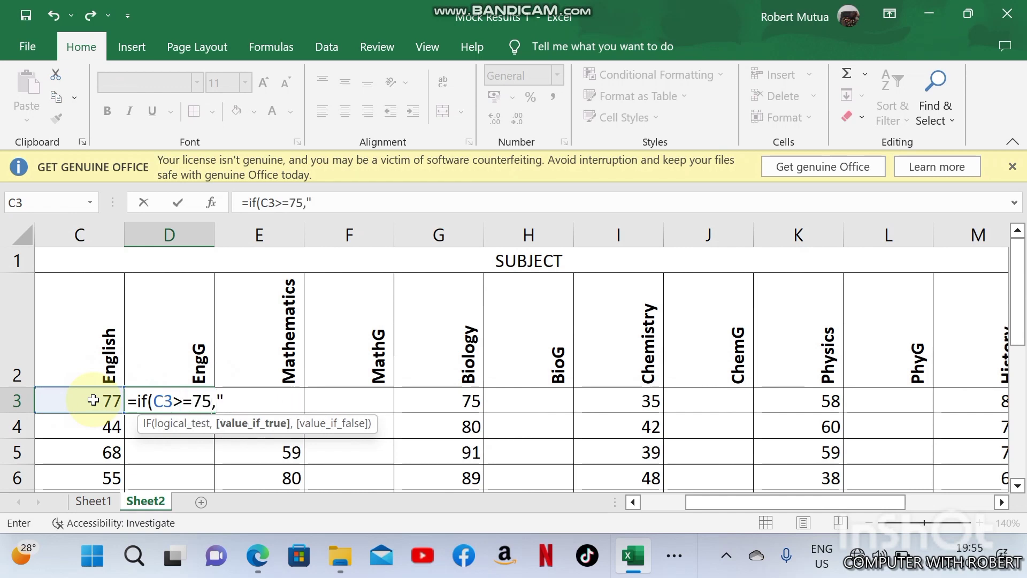
text("A",)
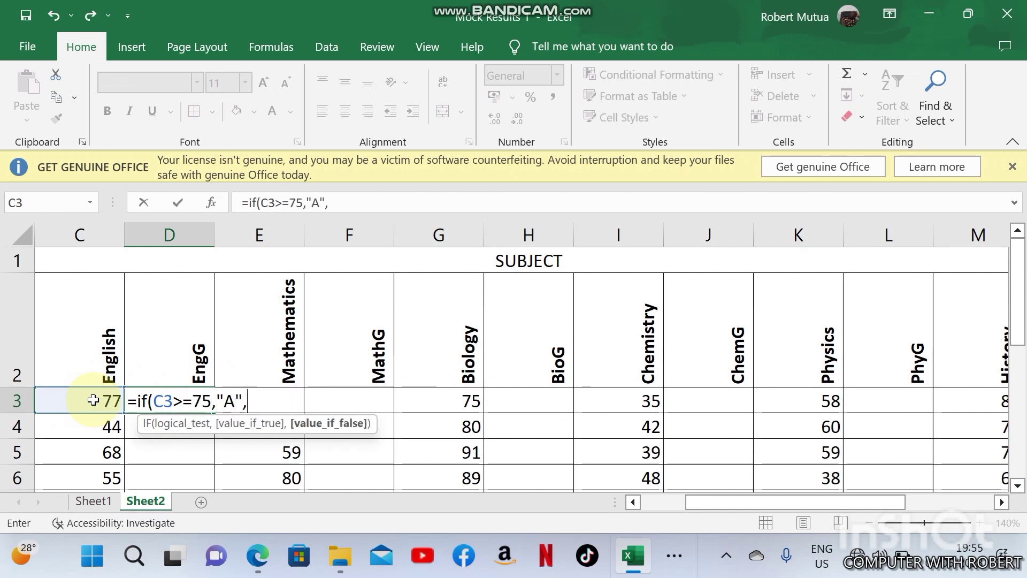
click(259, 557)
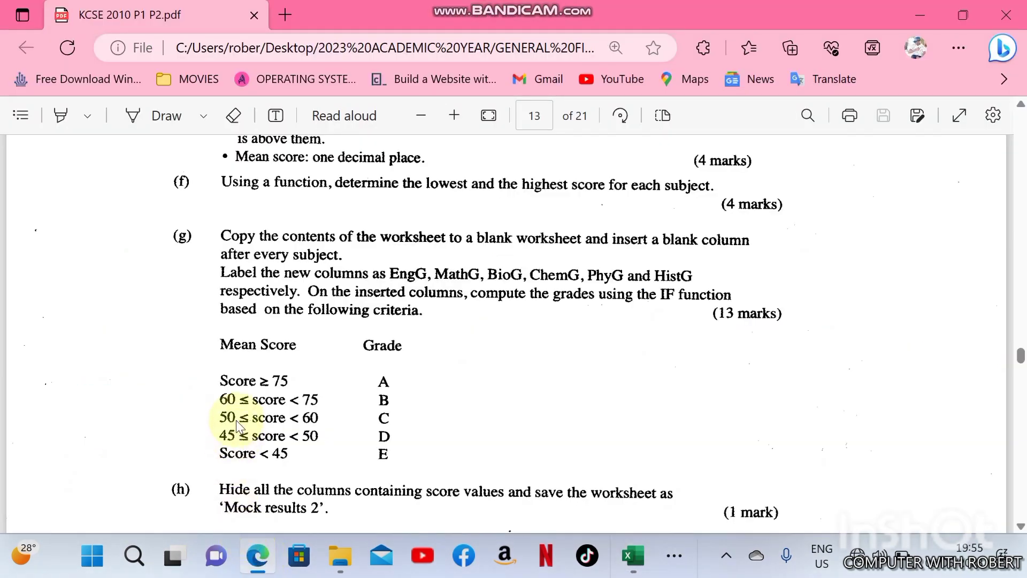
click(620, 564)
text(if(C3>=75,"A",if)
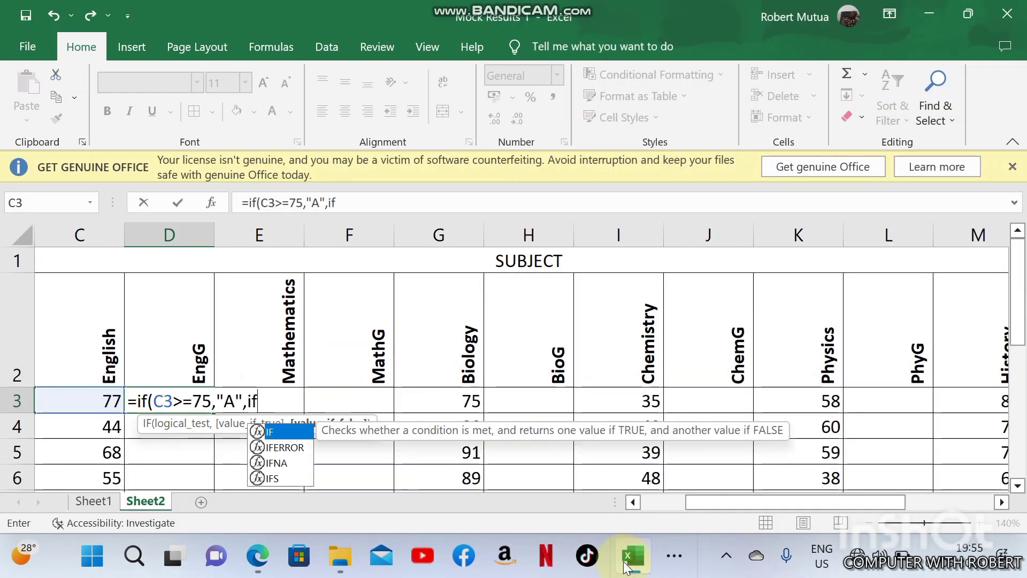
text(()
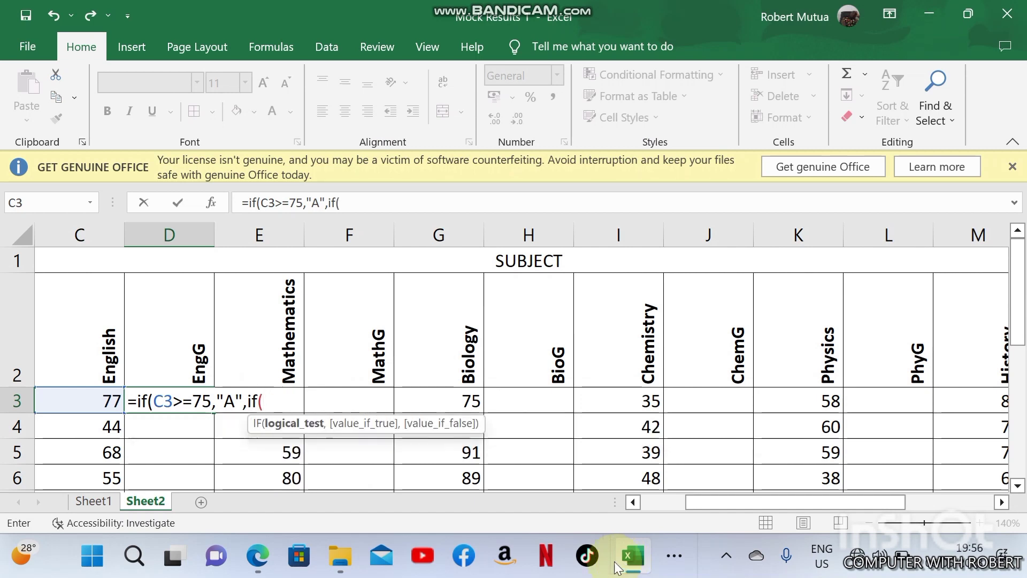
click(108, 406)
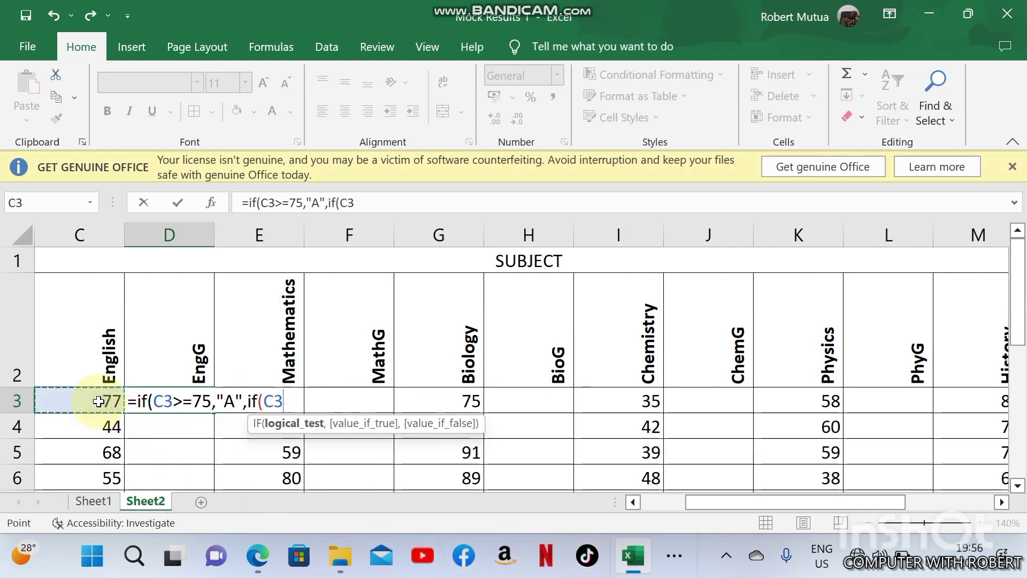
text(>)
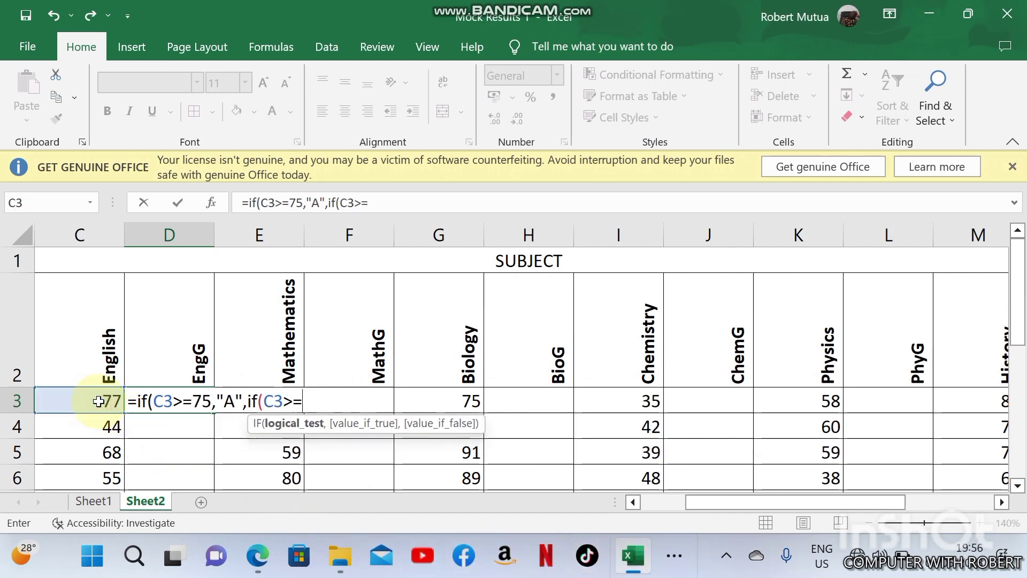
text(=60,)
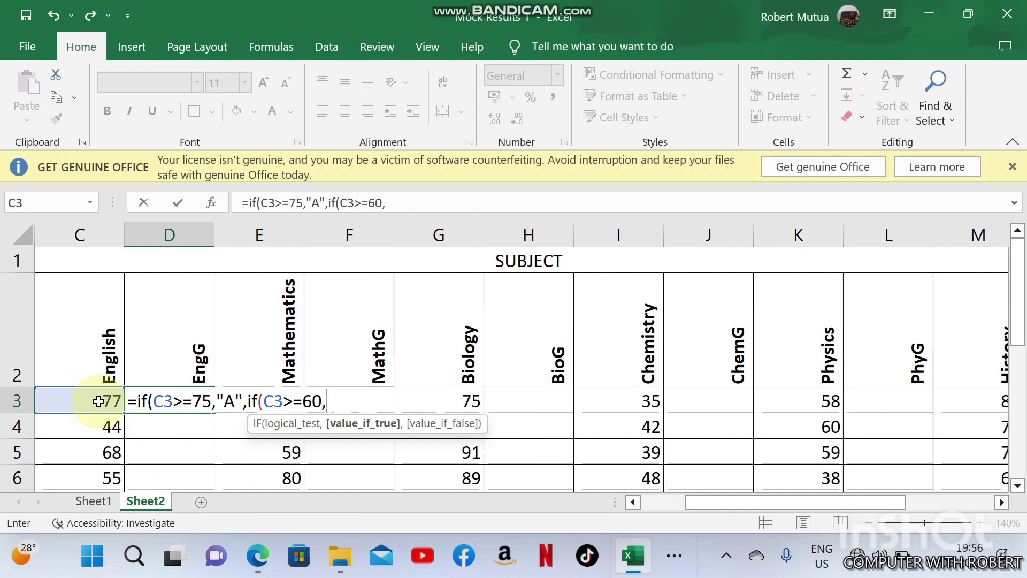
text("B",)
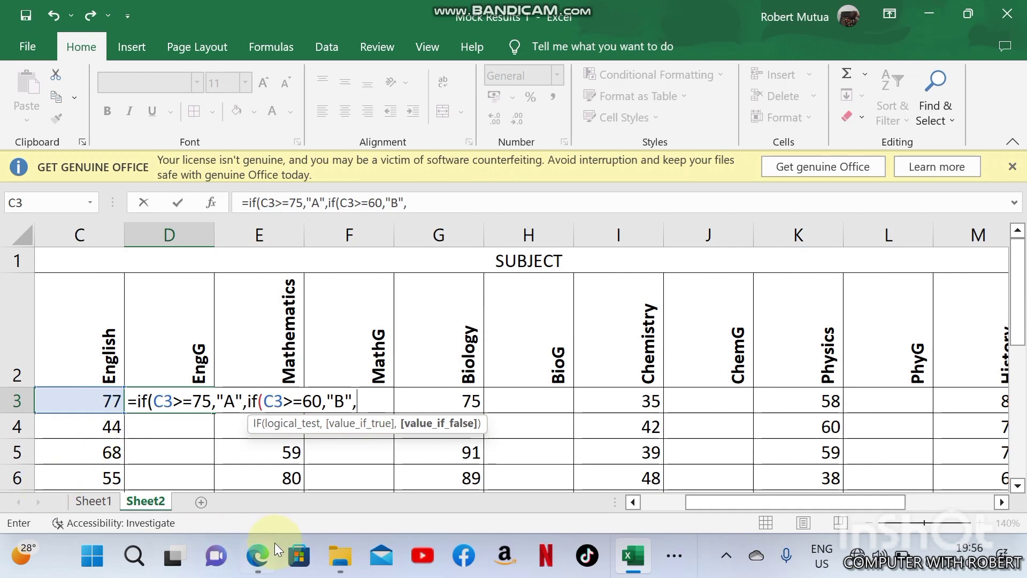
click(264, 556)
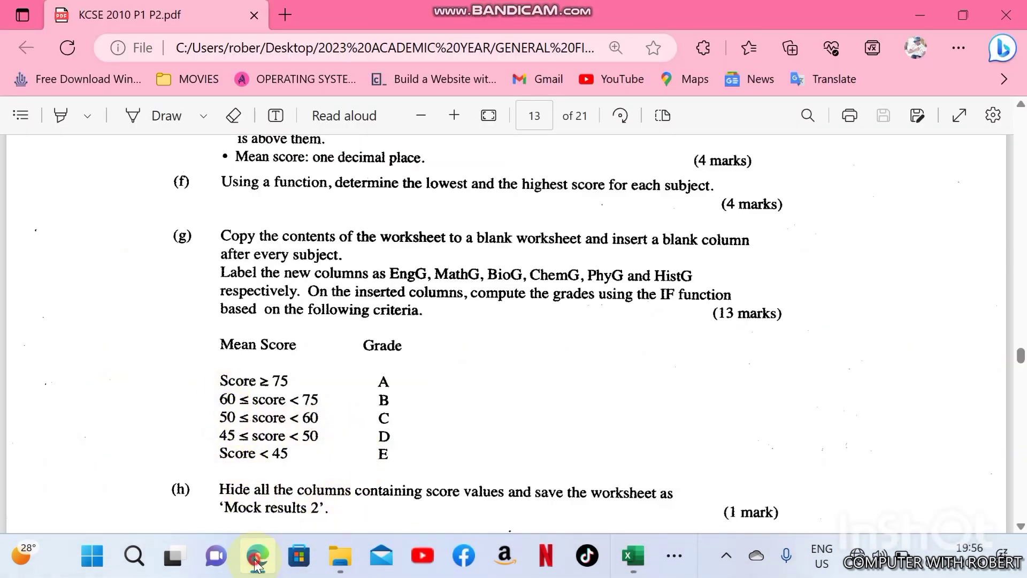
key(alt+Tab)
Add the C (C3>=50) and D (C3>=45) tests and the default "E", closing all brackets
text(f()
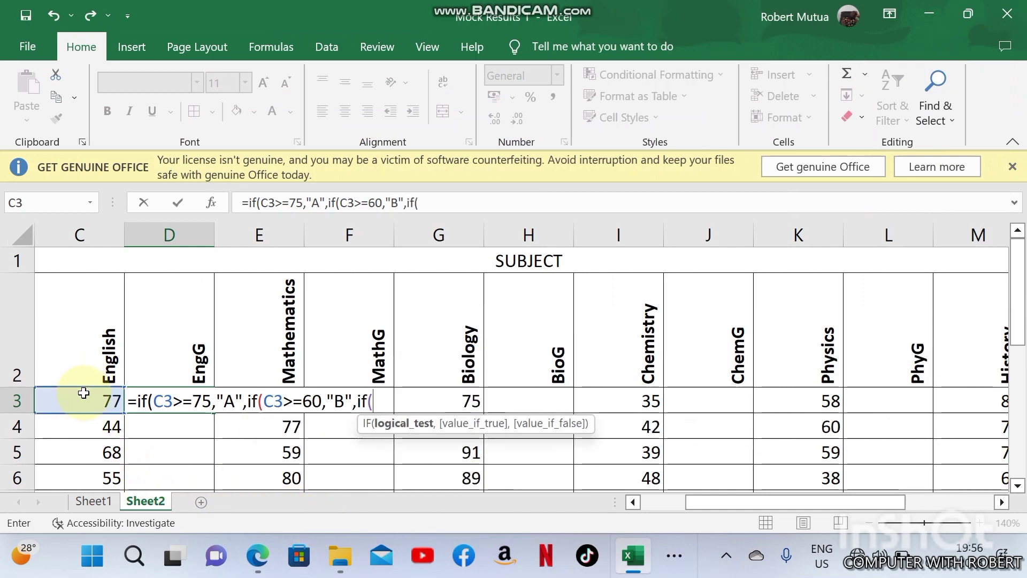
click(84, 403)
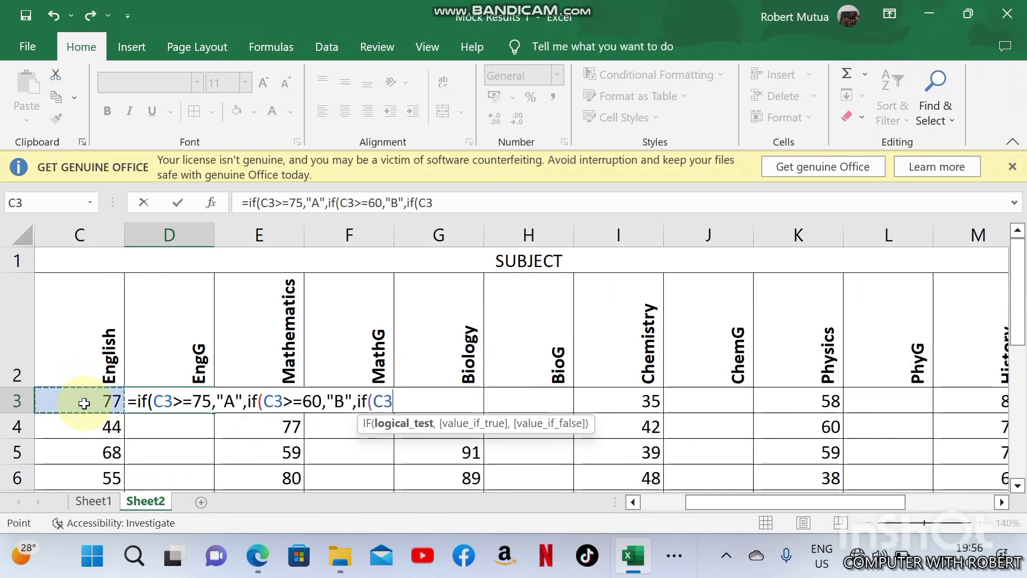
text(>=50,)
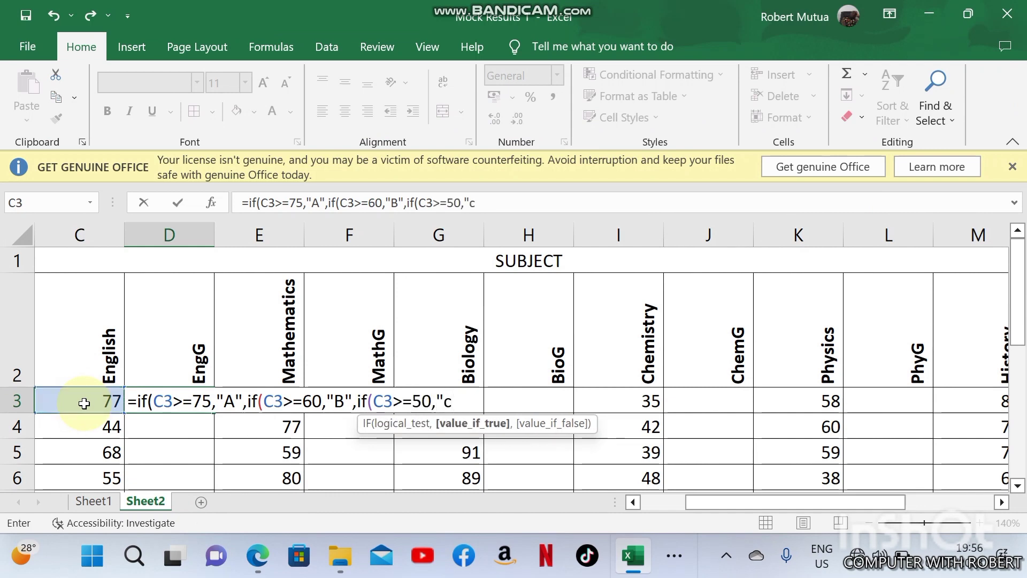
text("C",)
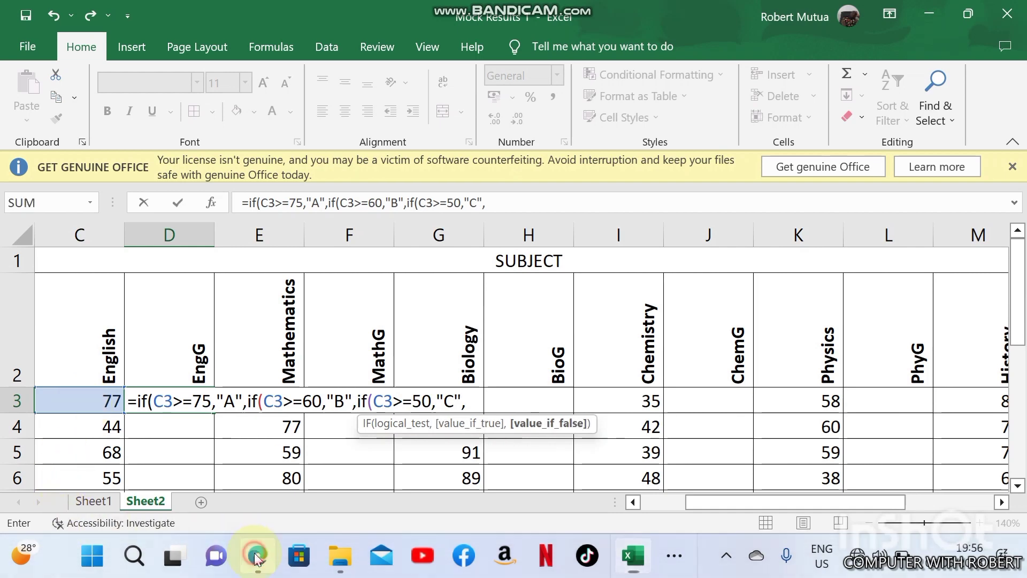
click(257, 555)
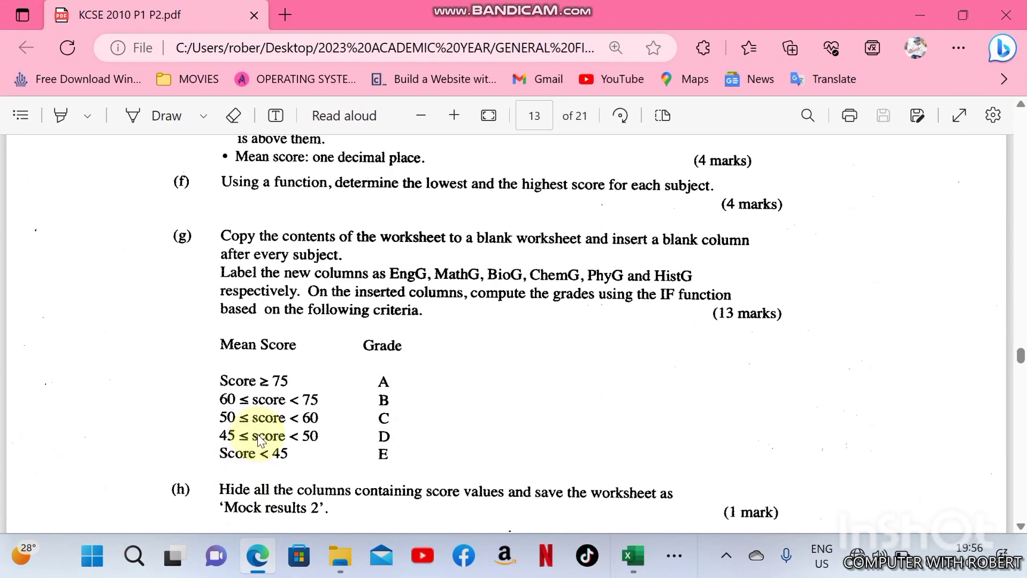
click(262, 550)
text(if()
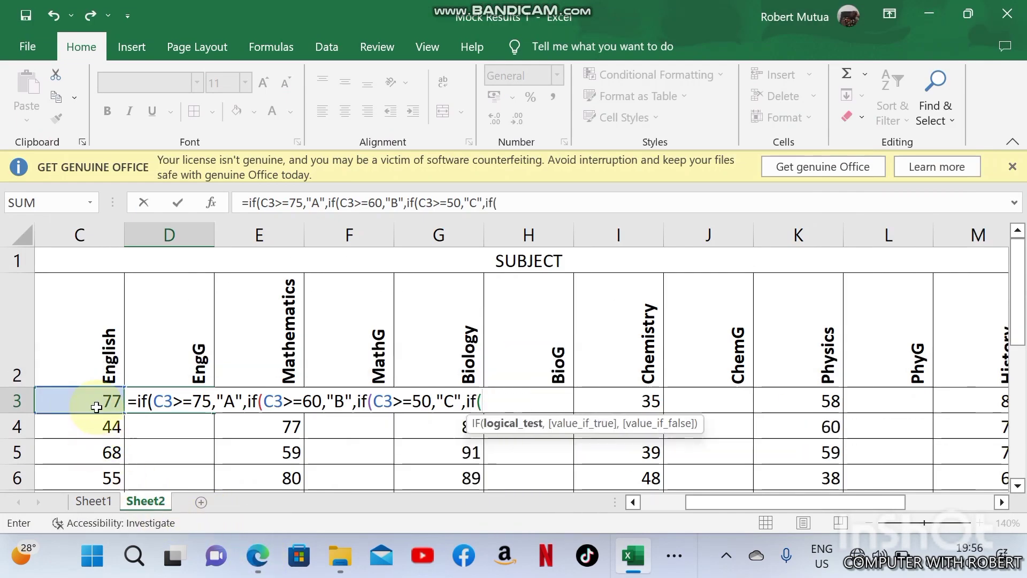
click(96, 400)
text(>=45,"D)
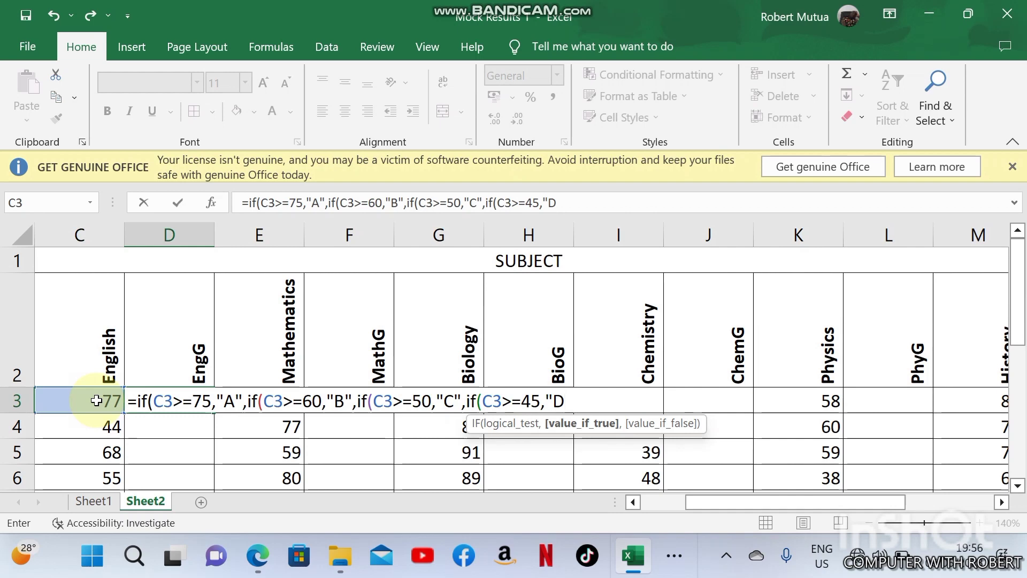
text(",)
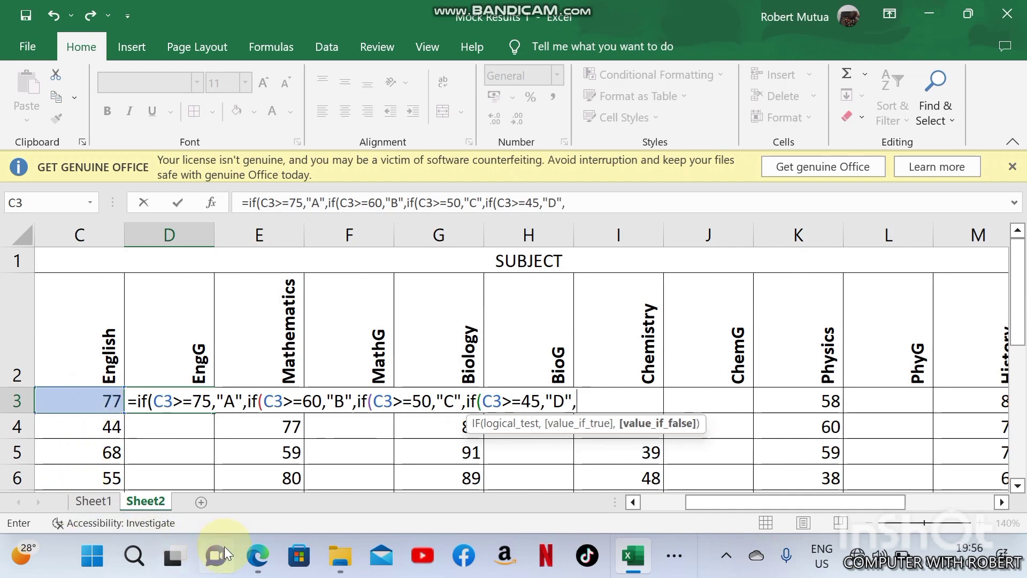
click(255, 556)
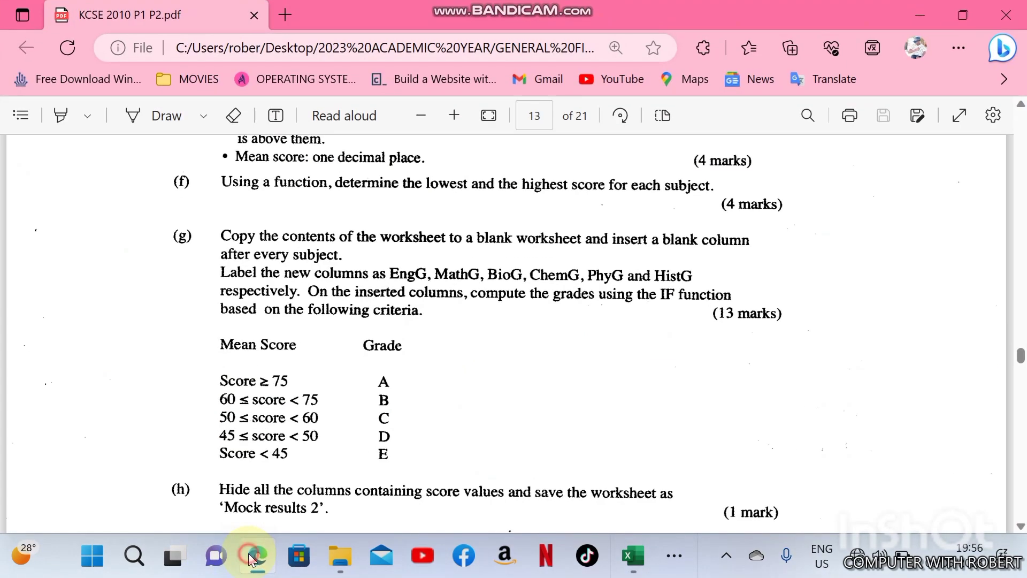
click(249, 559)
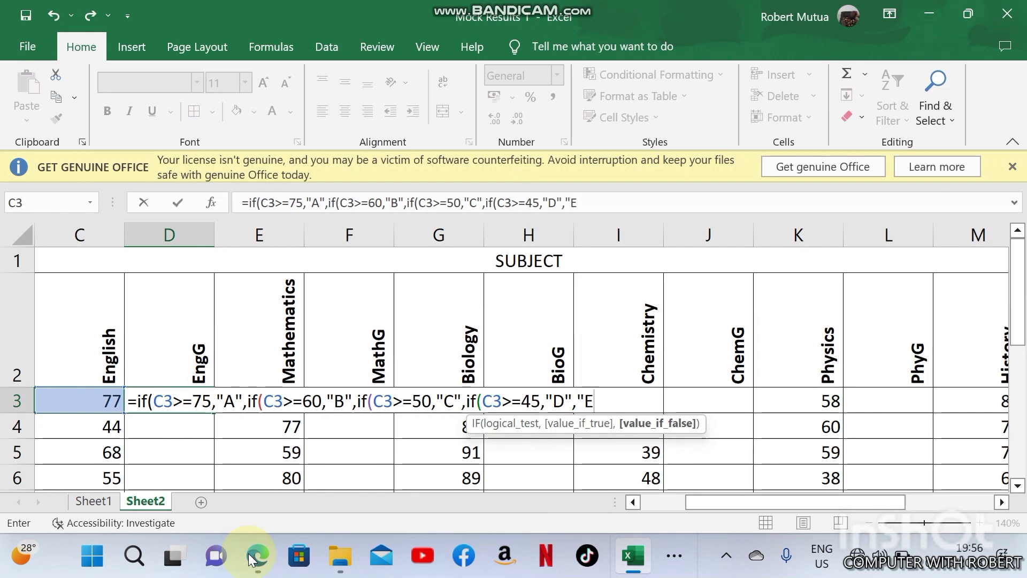
text("E")))
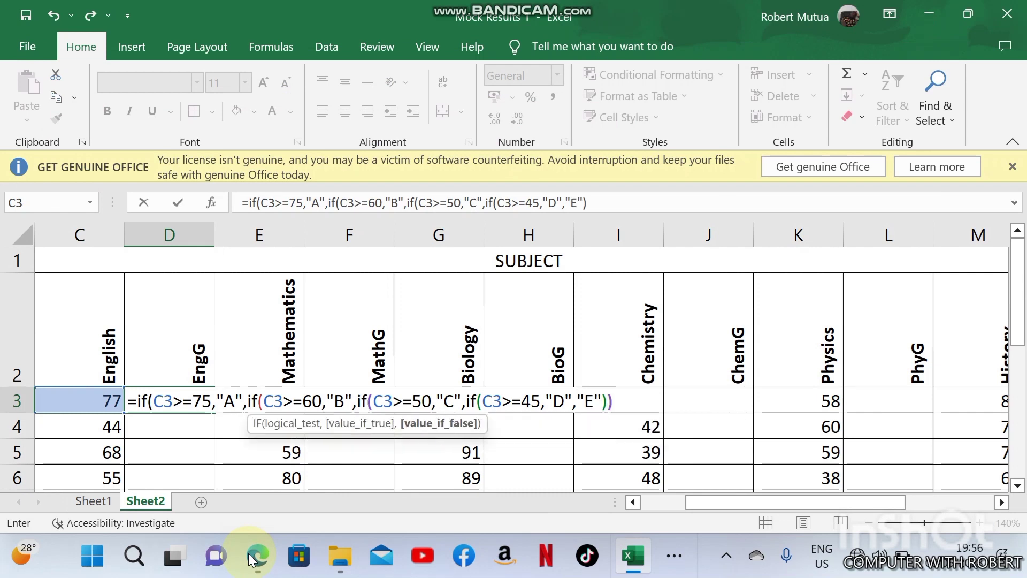
text())
Commit the D3 grade formula and fill it down to D7, giving grades A, E, B, C, B
key(Return)
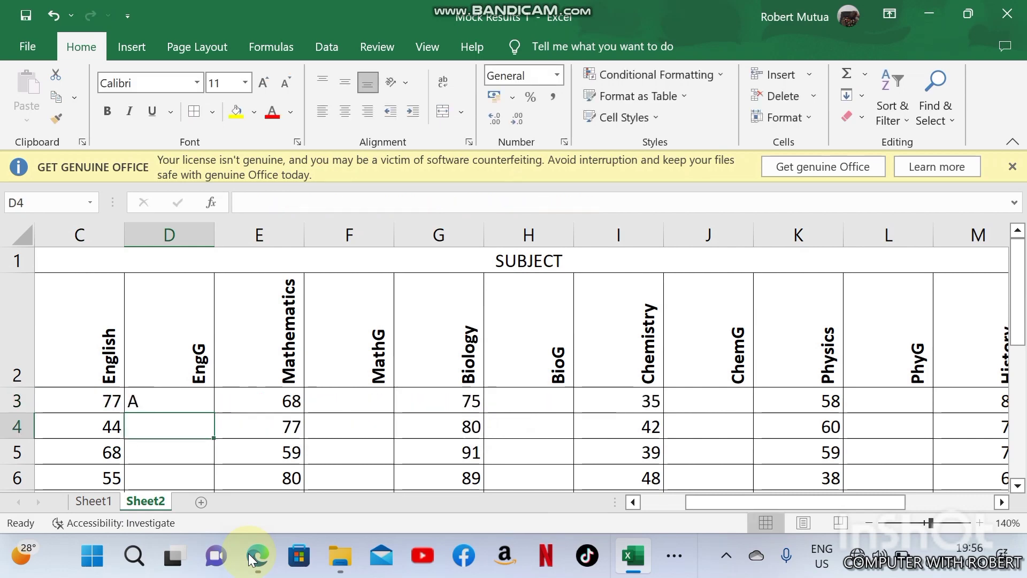
click(159, 392)
key(Down)
key(Down)
key(Down)
key(Down)
key(Down)
key(Up)
key(Up)
key(Up)
key(Up)
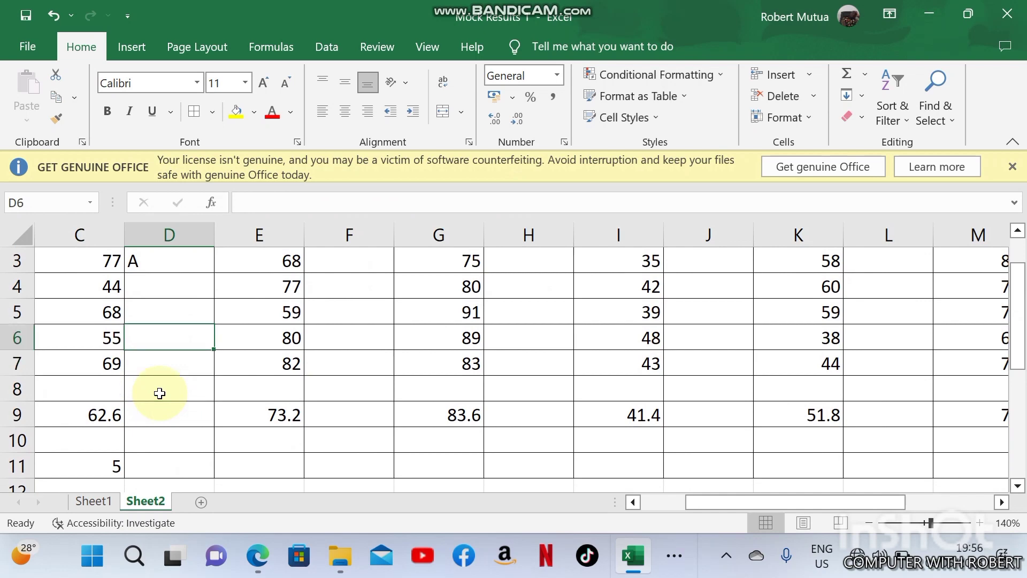
key(Up)
key(Up)
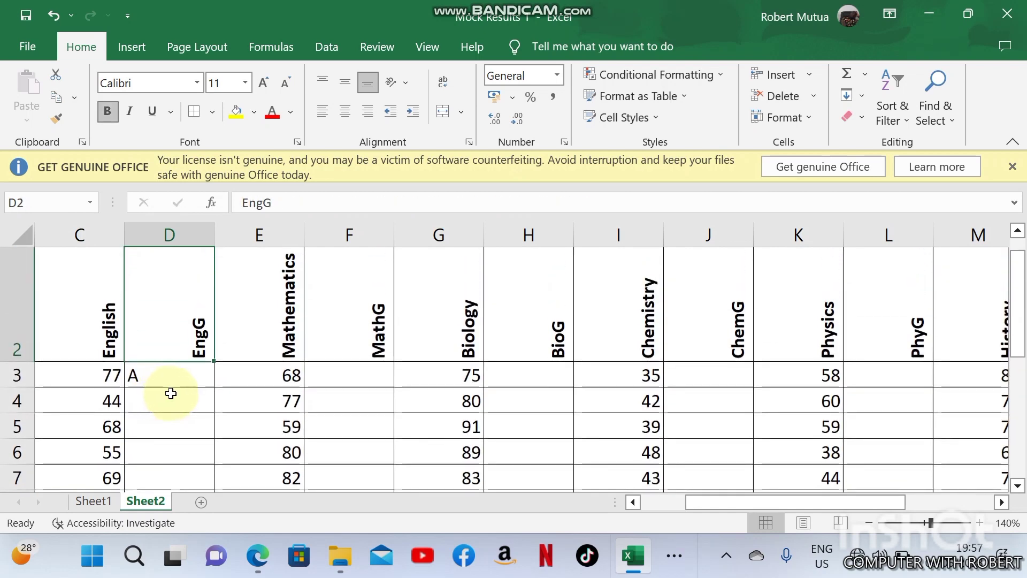
scroll(171, 393, down, 3)
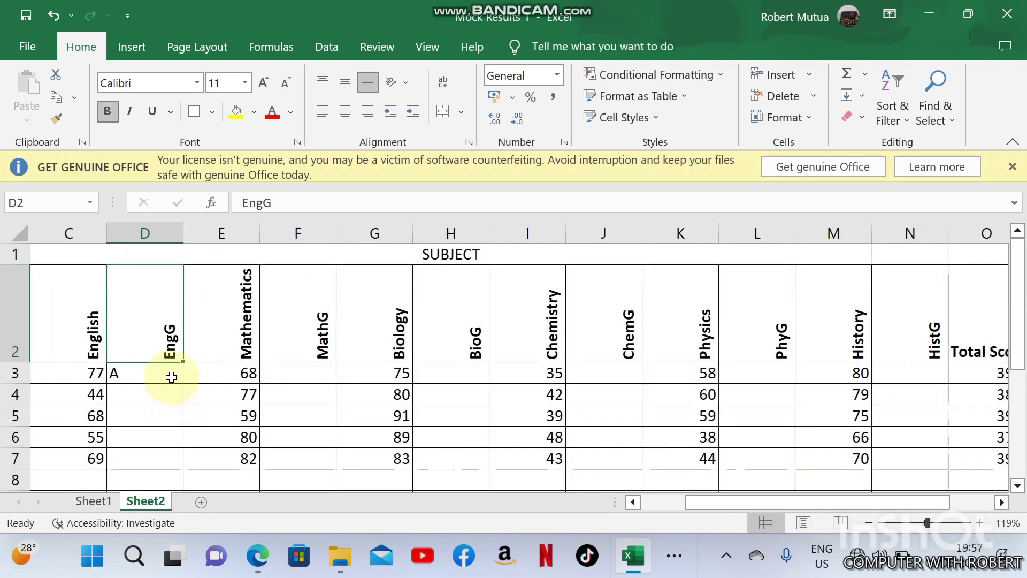
click(171, 377)
drag(183, 383, 182, 462)
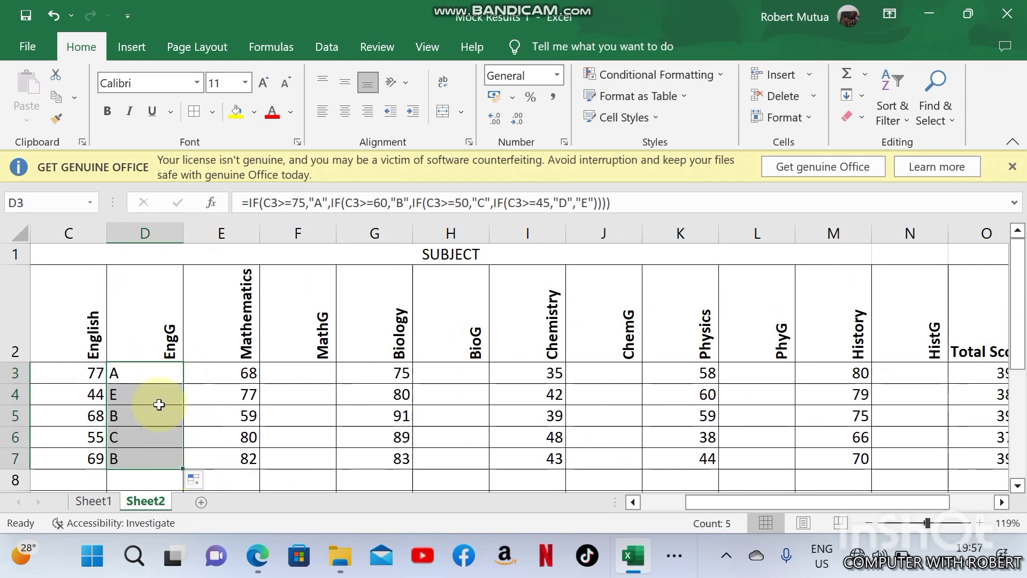
Copy the EngG grade formulas in D3:D7
click(155, 399)
click(300, 373)
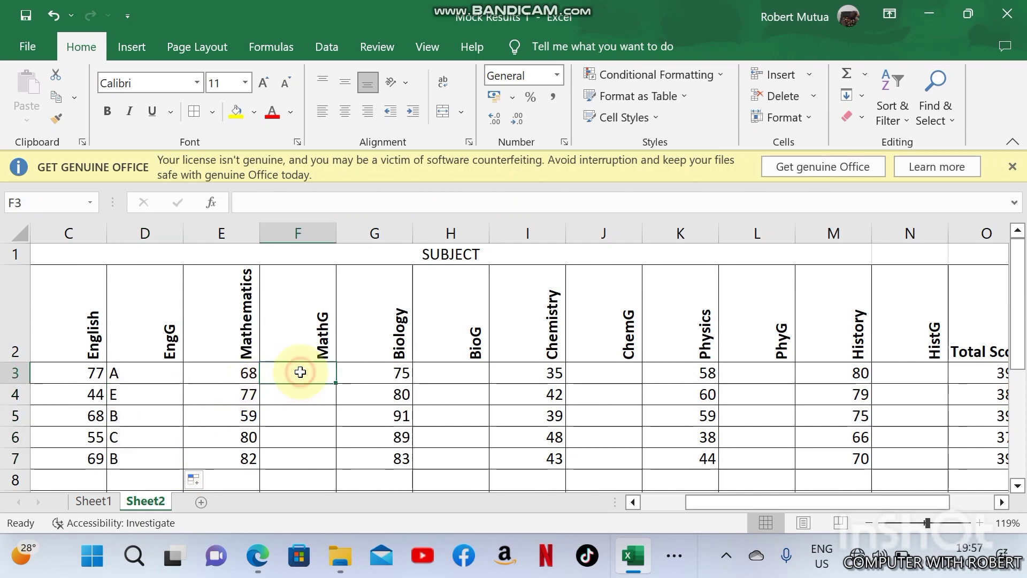
click(463, 369)
click(602, 365)
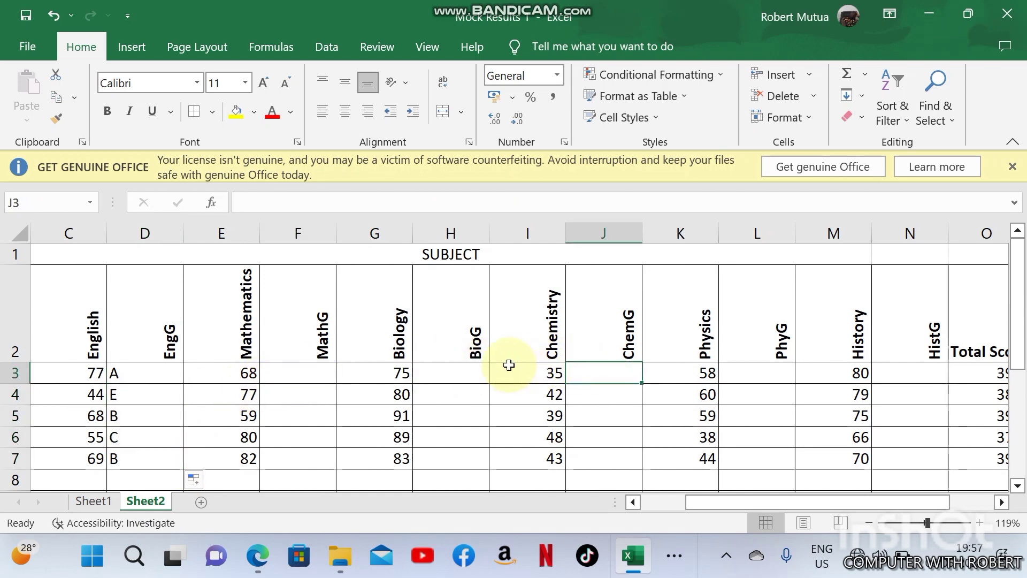
click(144, 372)
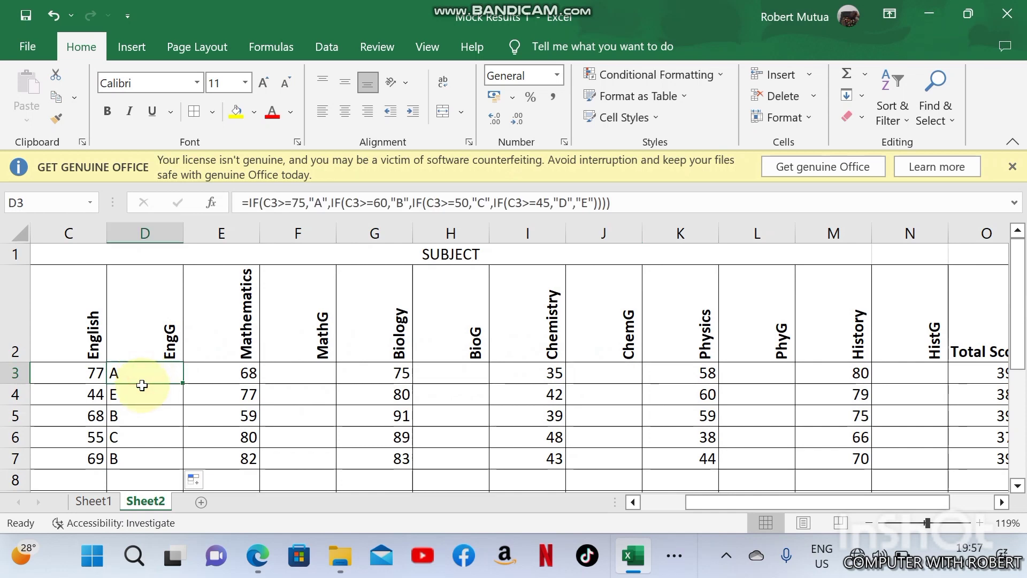
drag(142, 389, 143, 451)
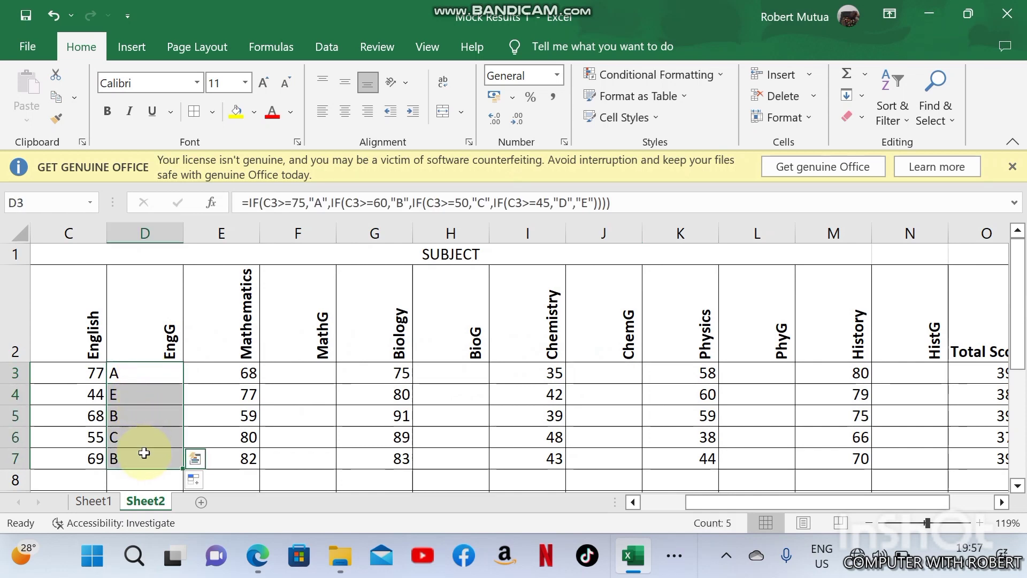
key(ctrl+c)
Paste the grade formulas into F3, H3, J3, L3 and N3, then end copy mode
click(313, 366)
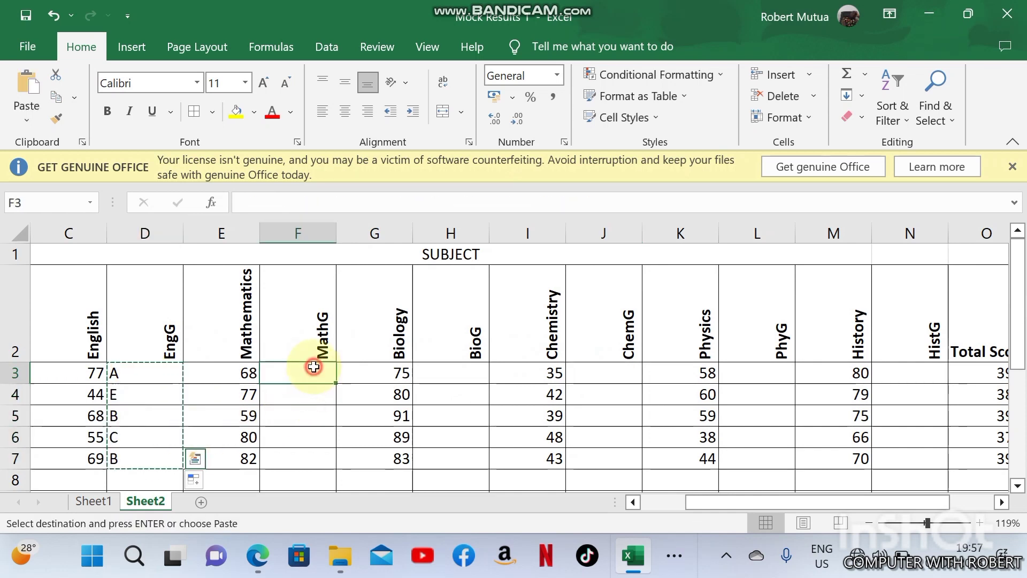
key(ctrl+v)
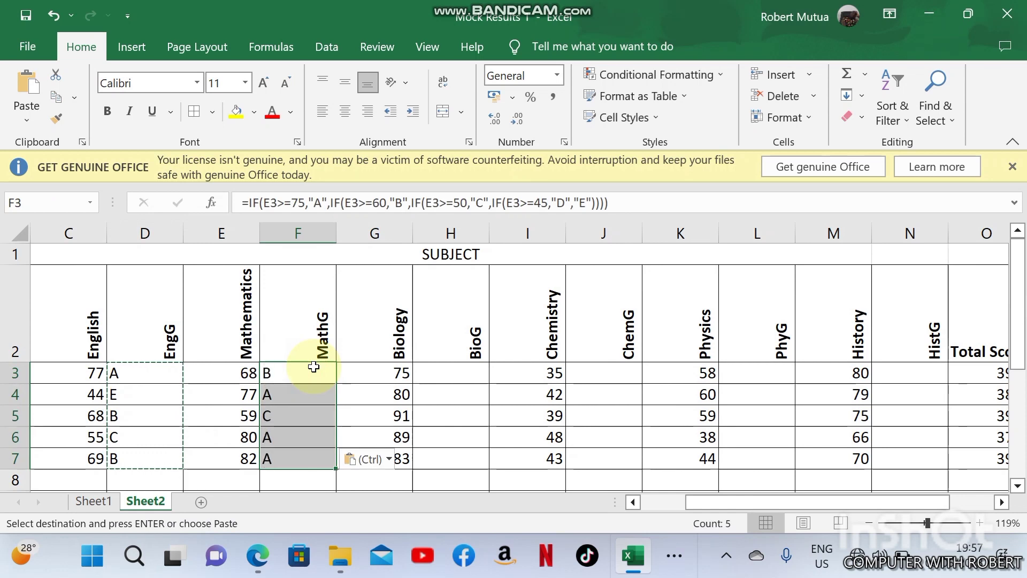
click(449, 371)
key(ctrl+v)
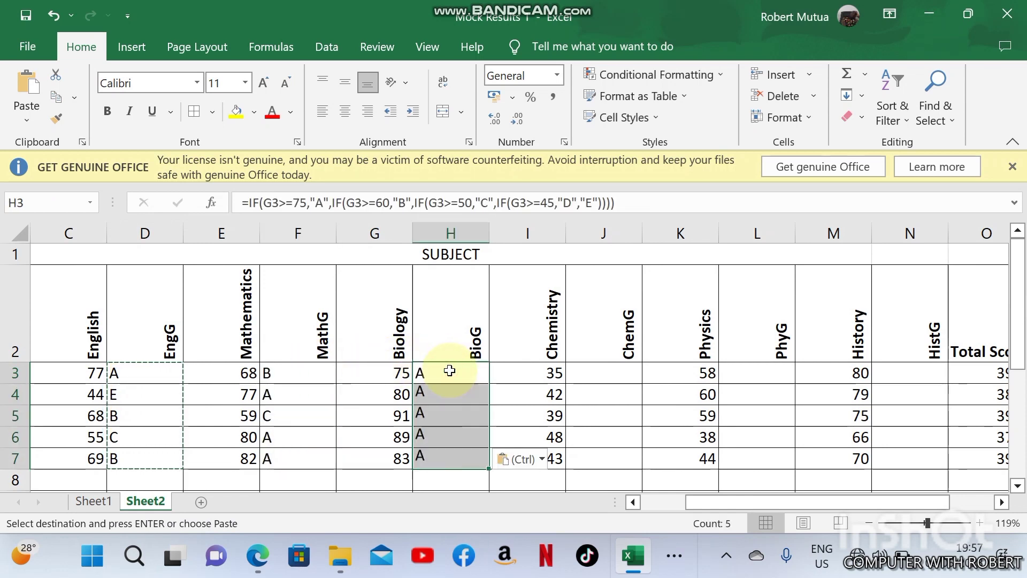
click(595, 372)
key(ctrl+v)
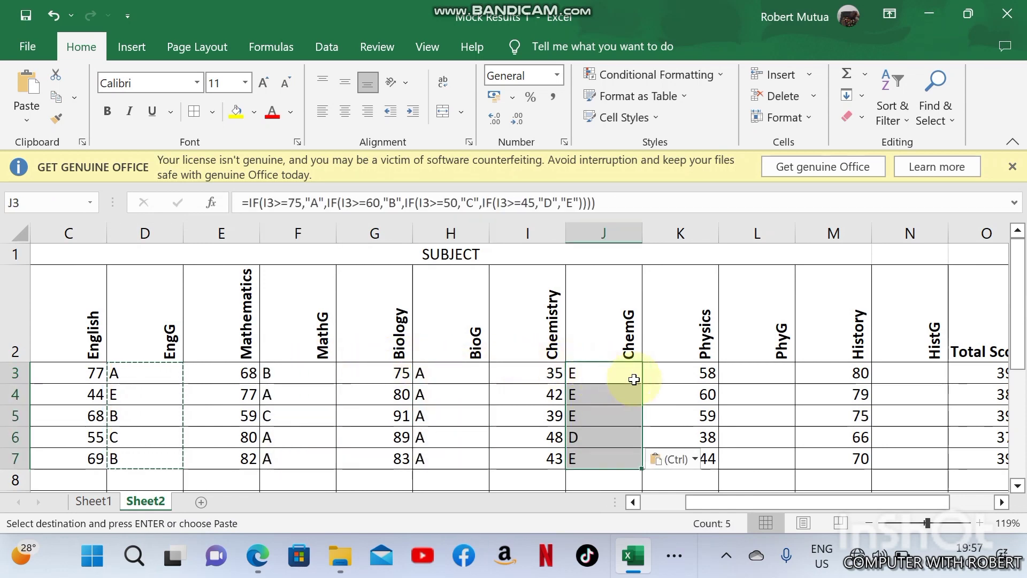
click(749, 376)
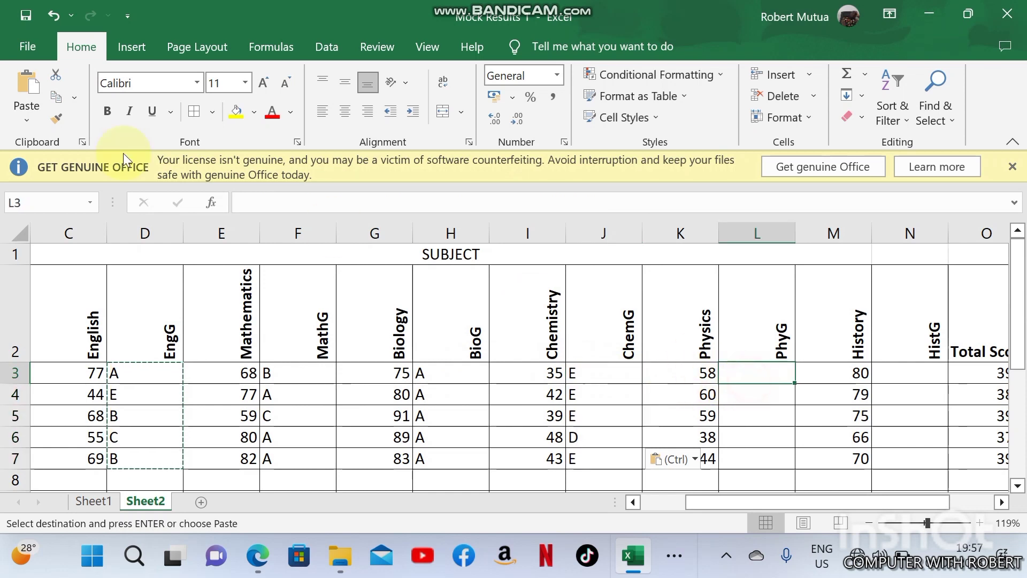
click(20, 86)
click(880, 362)
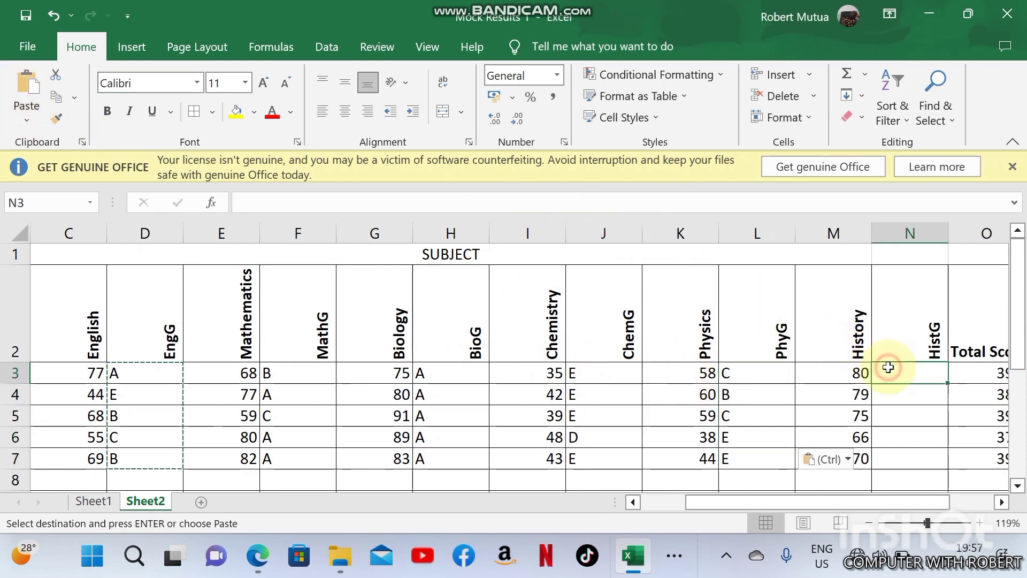
click(15, 83)
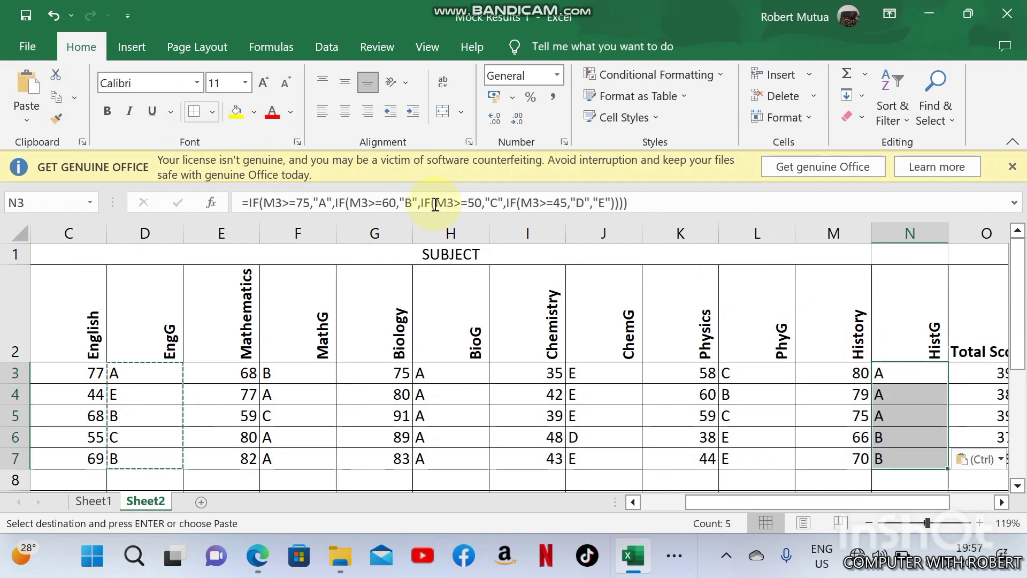
click(637, 394)
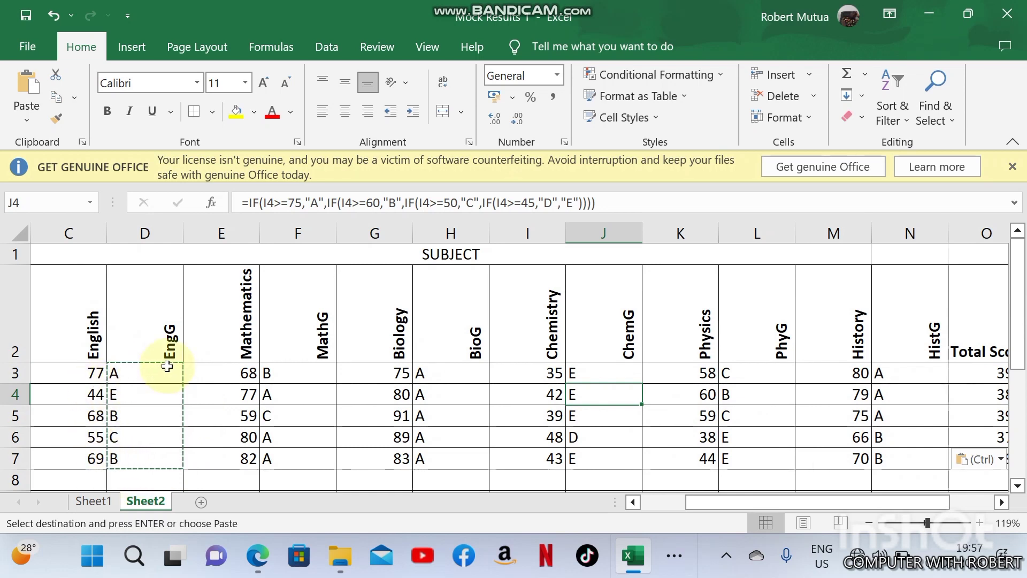
key(Escape)
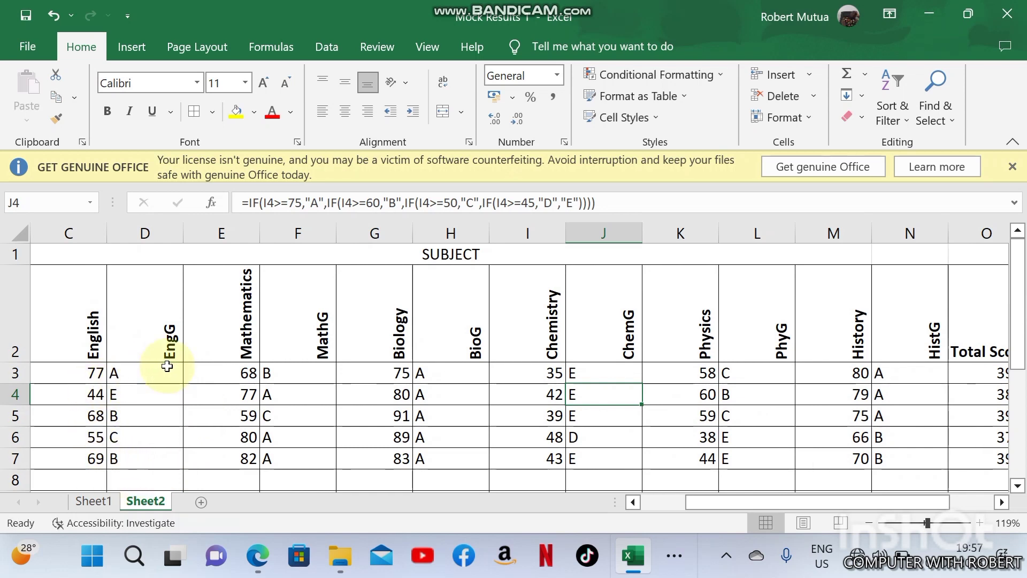
click(1001, 501)
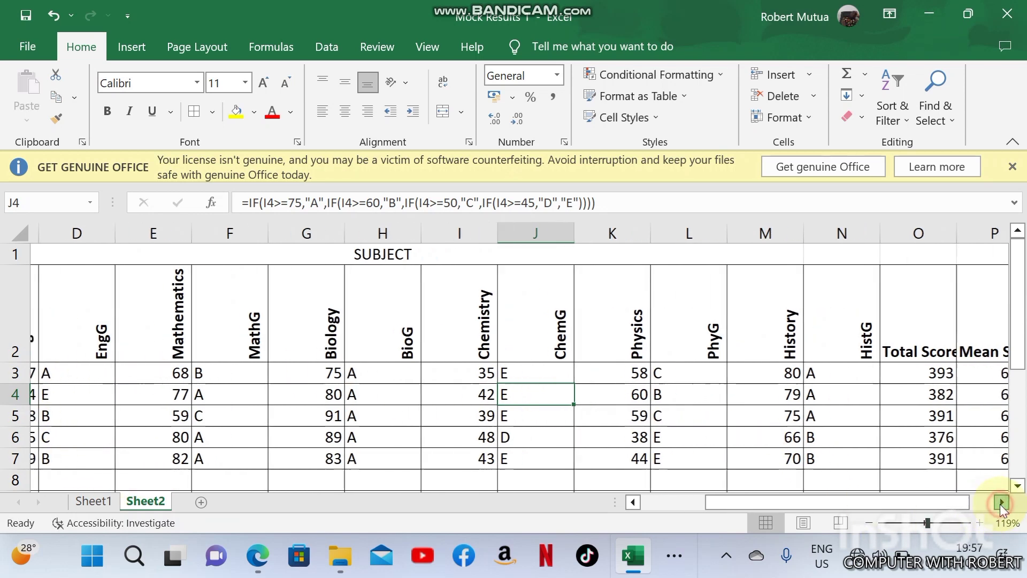
click(251, 568)
scroll(297, 438, down, 2)
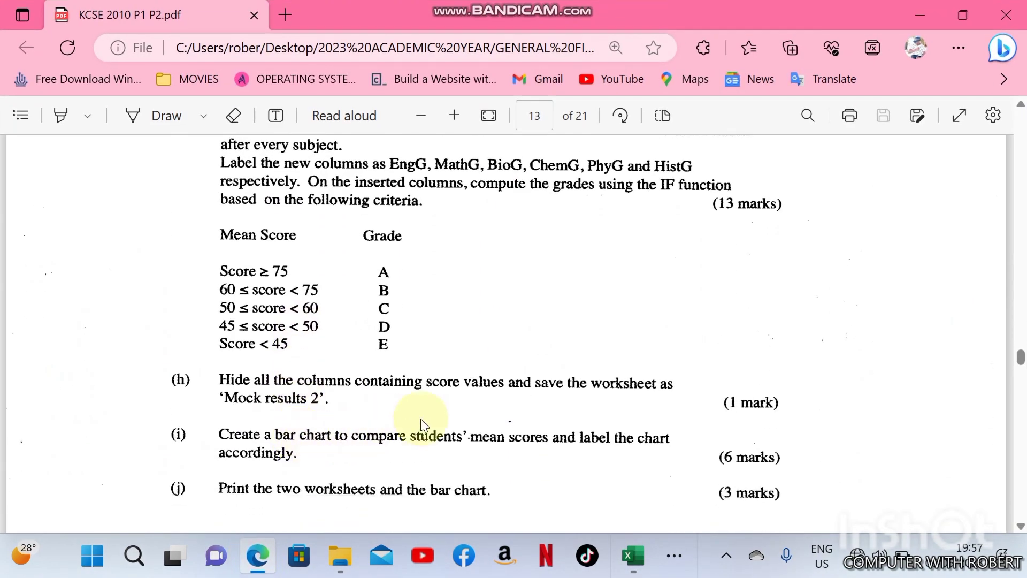
click(631, 561)
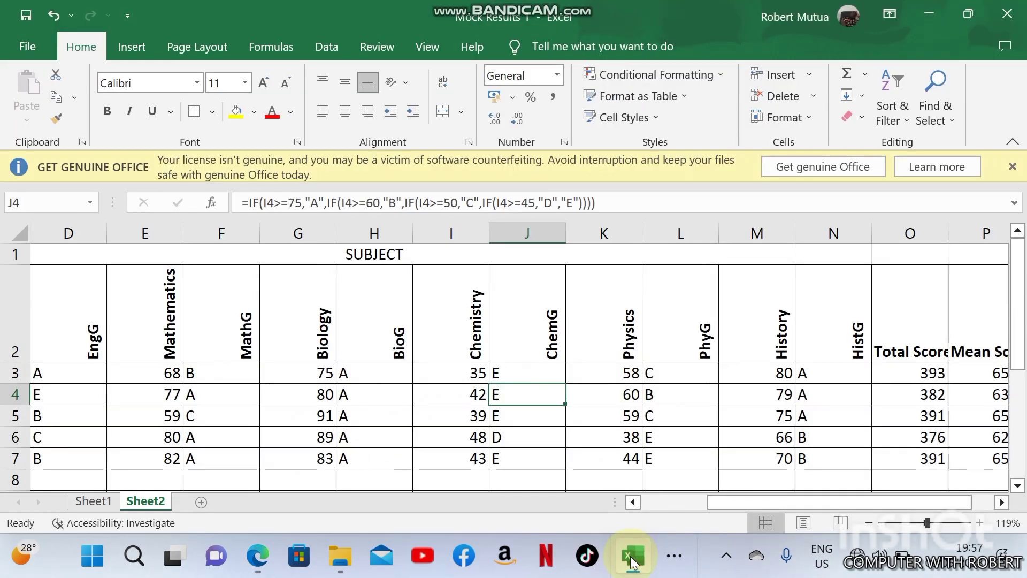
click(96, 401)
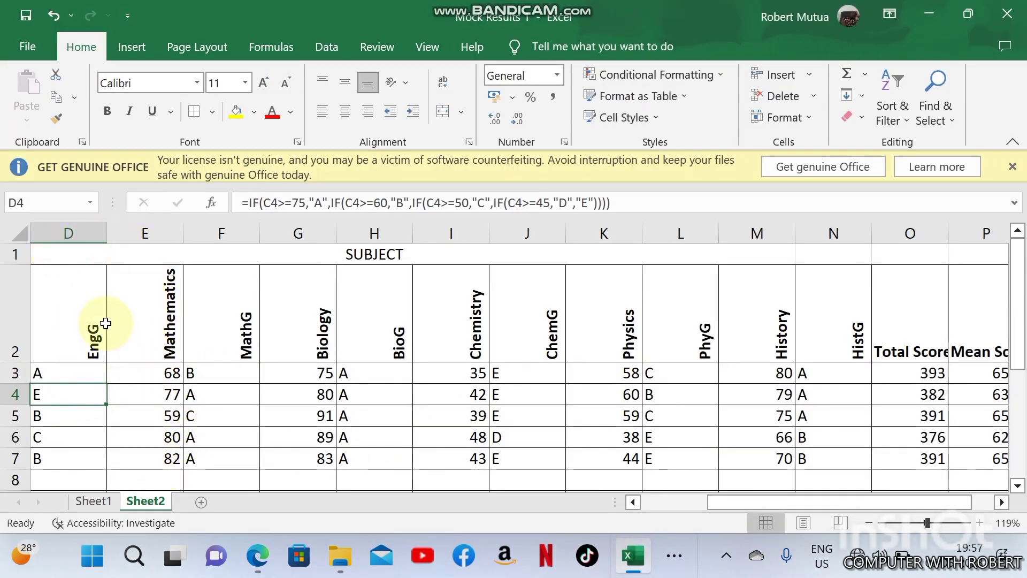
click(632, 501)
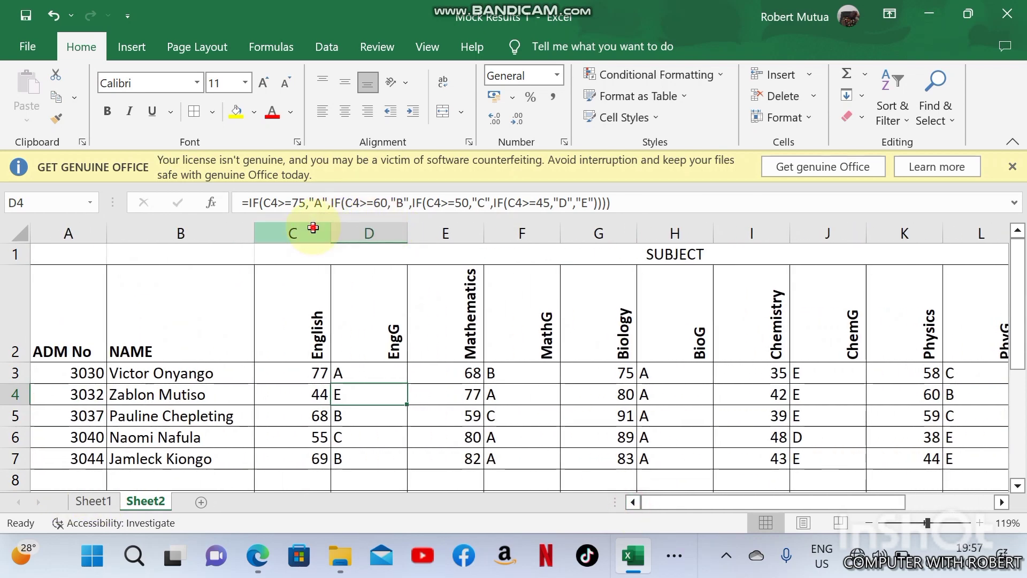
Hide the English, Mathematics and Biology score columns
click(313, 233)
right_click(313, 227)
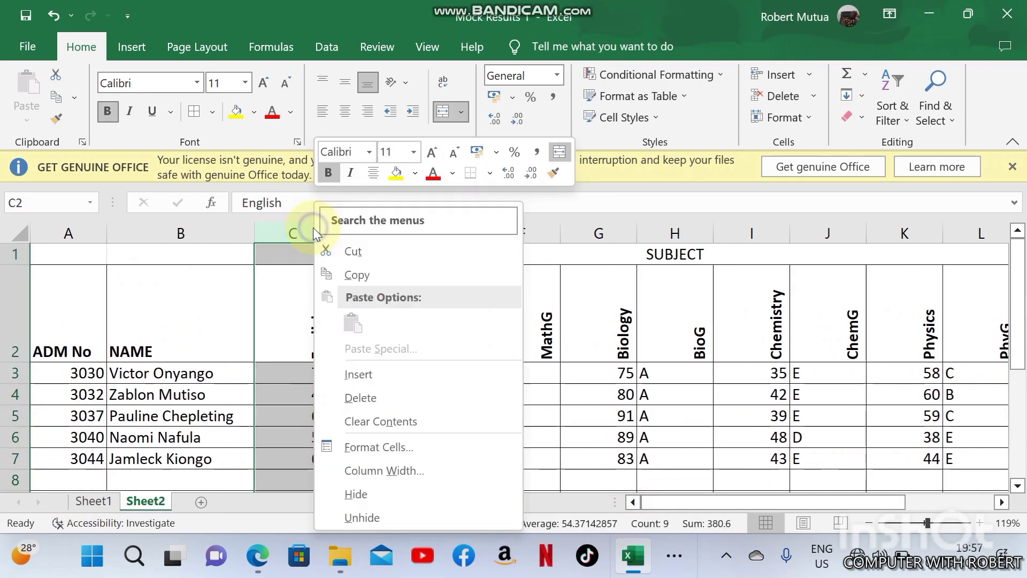
click(355, 490)
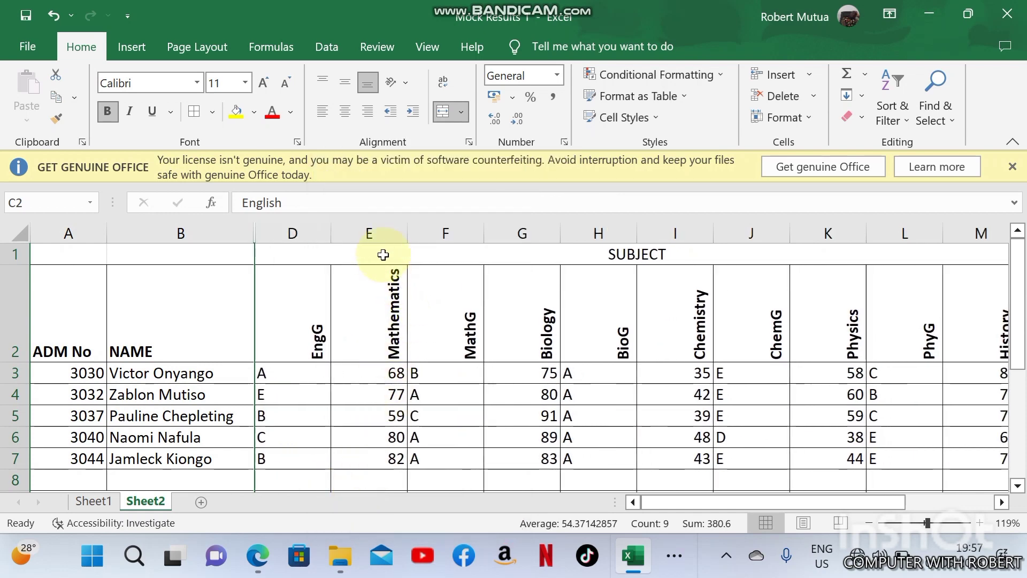
click(382, 233)
right_click(384, 233)
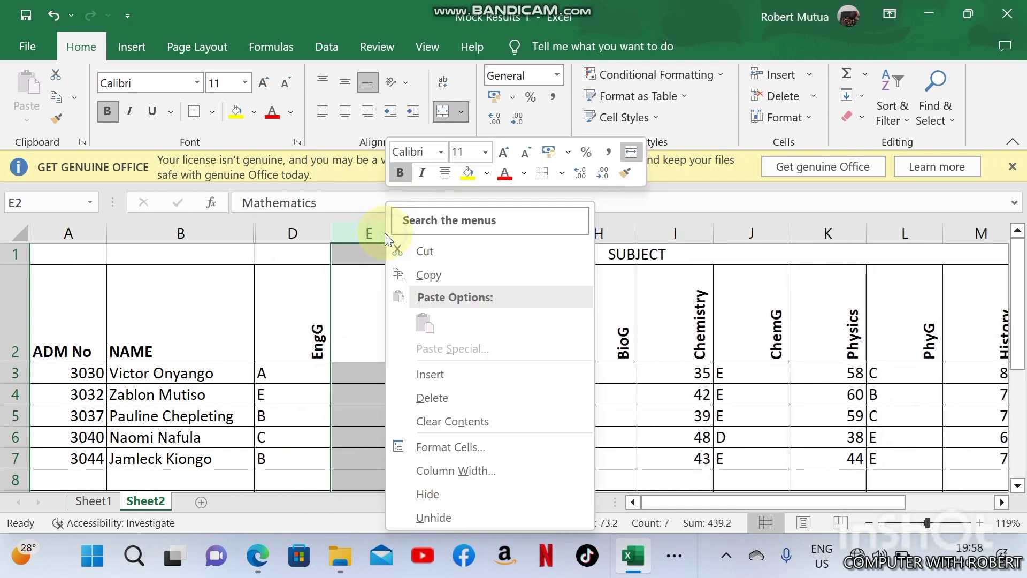
click(440, 494)
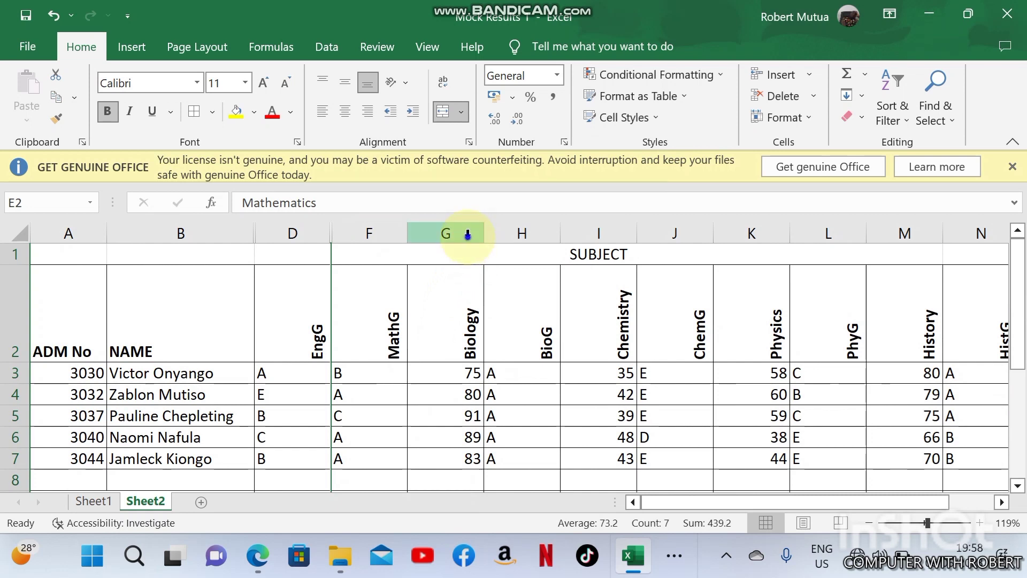
click(468, 235)
right_click(468, 235)
click(508, 493)
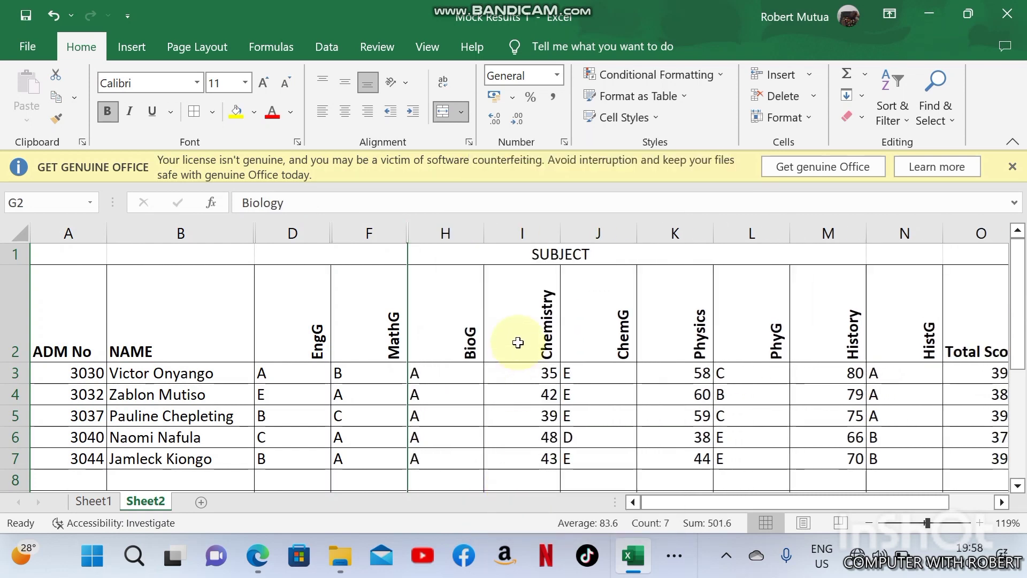
Hide the Chemistry, Physics and History score columns
click(532, 233)
right_click(534, 229)
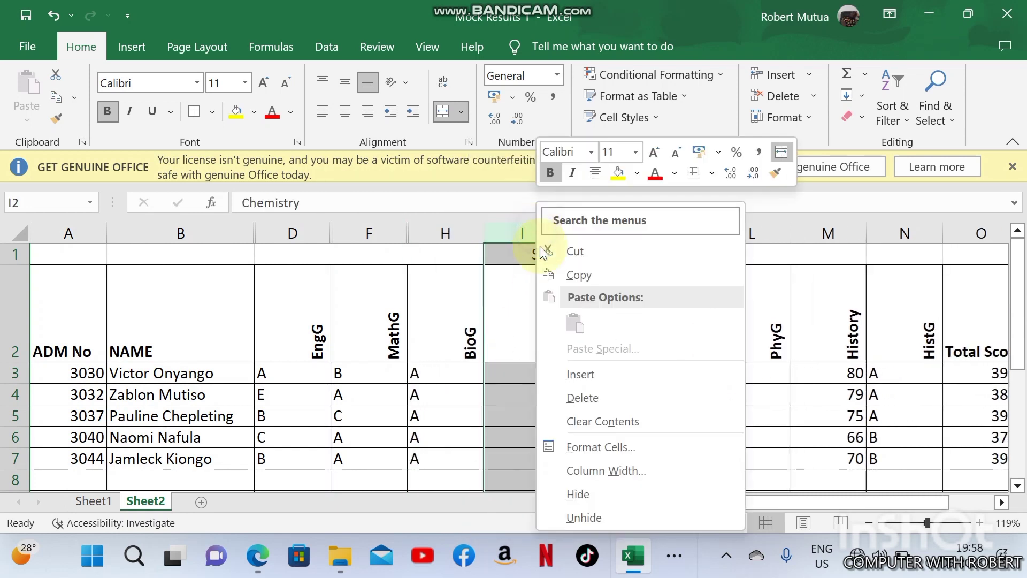
click(598, 493)
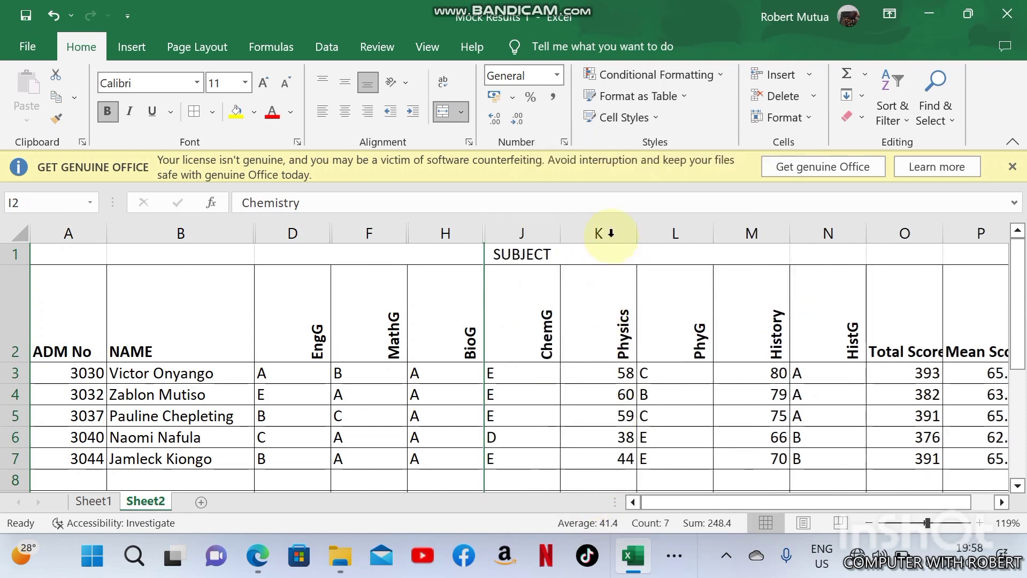
click(609, 232)
right_click(605, 230)
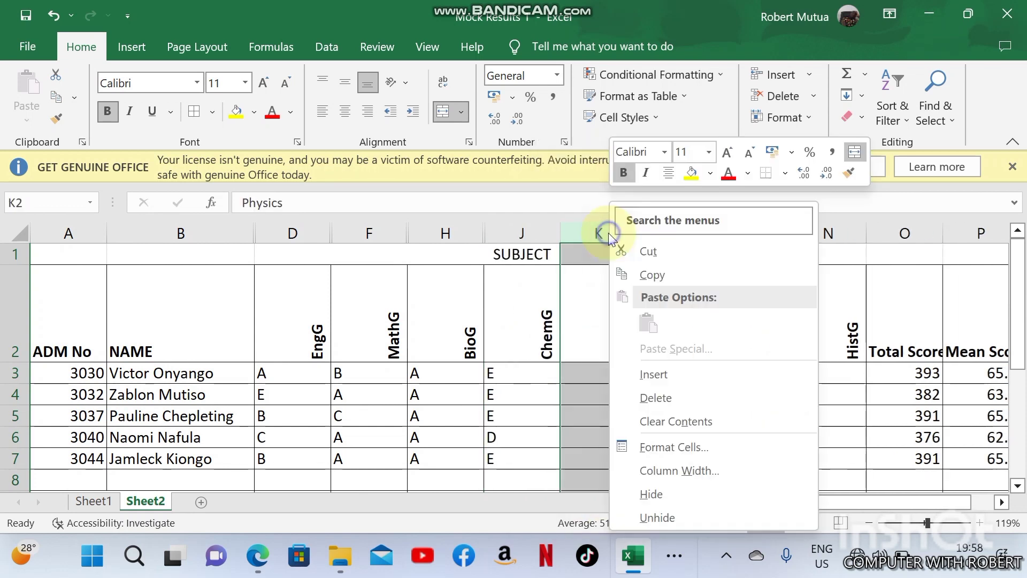
click(650, 492)
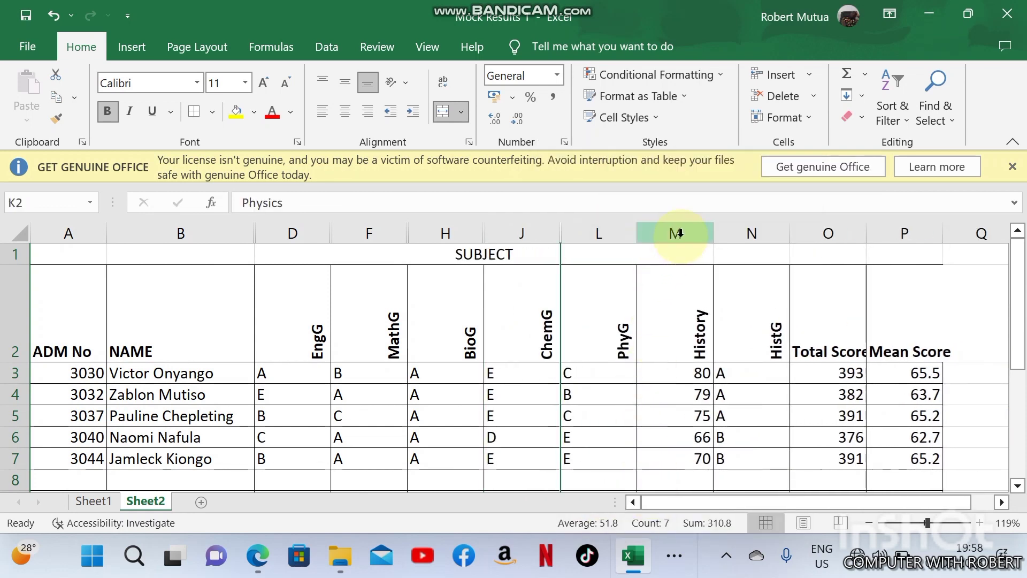
click(677, 232)
right_click(677, 231)
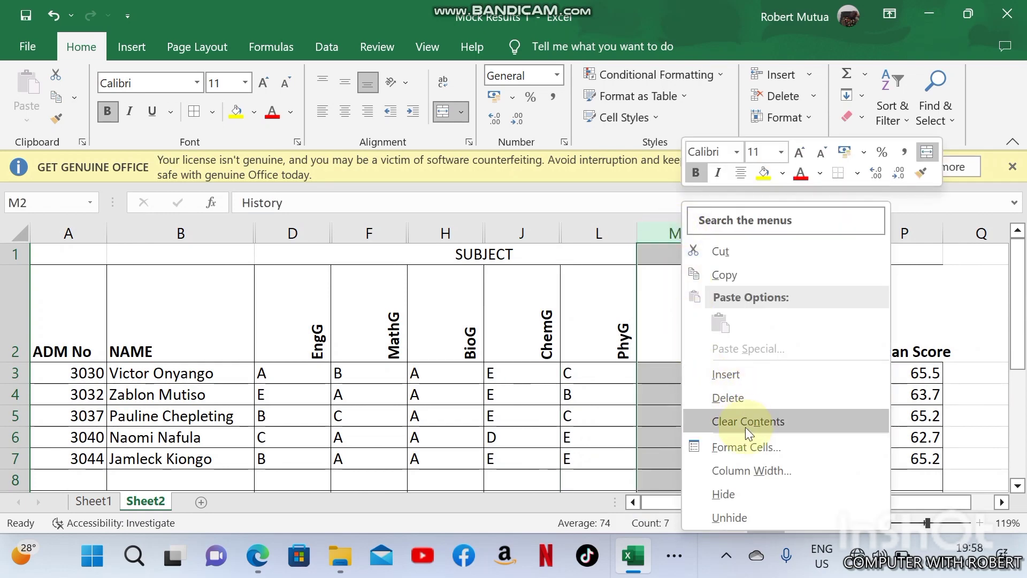
click(724, 492)
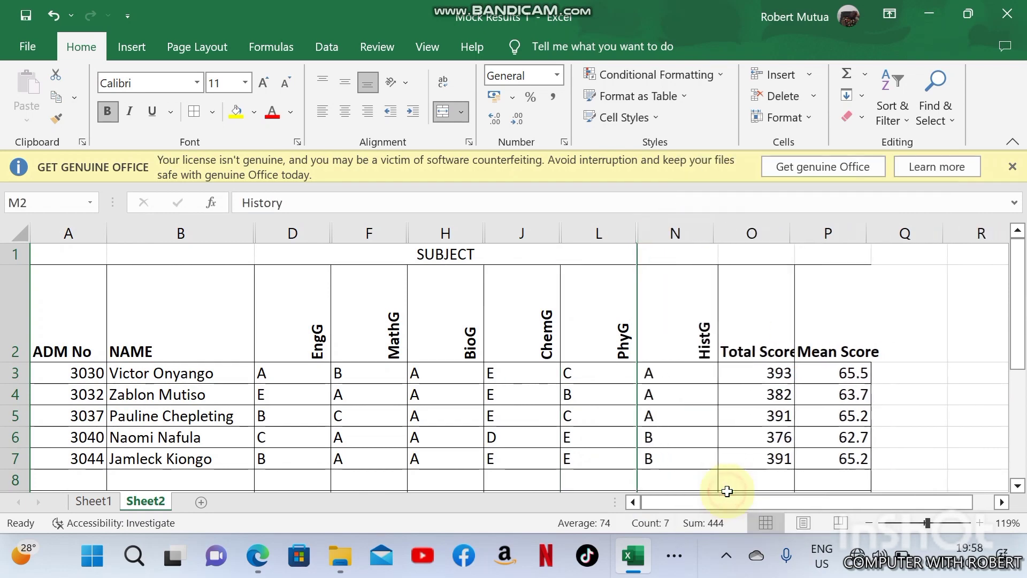
click(271, 560)
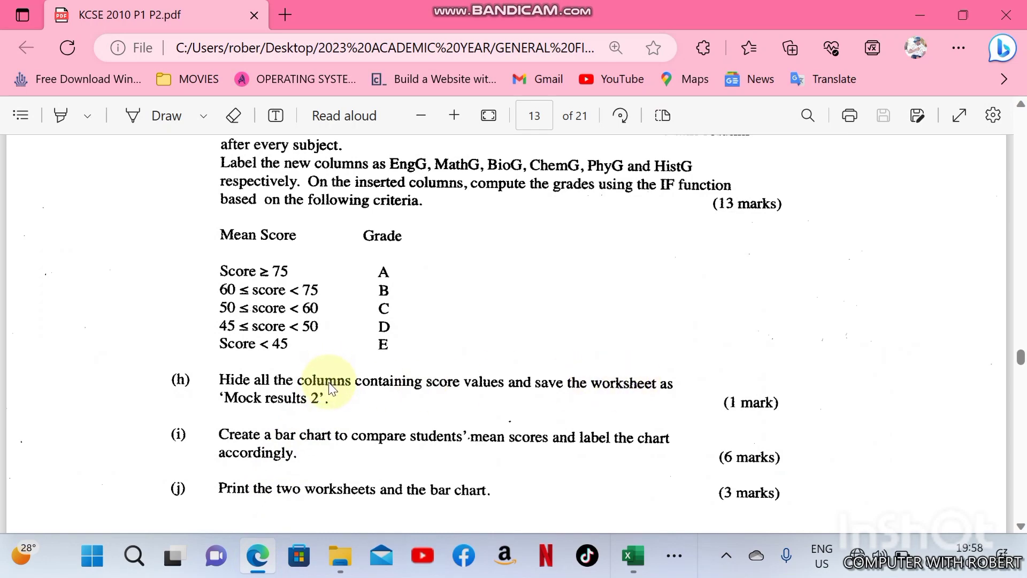
click(633, 556)
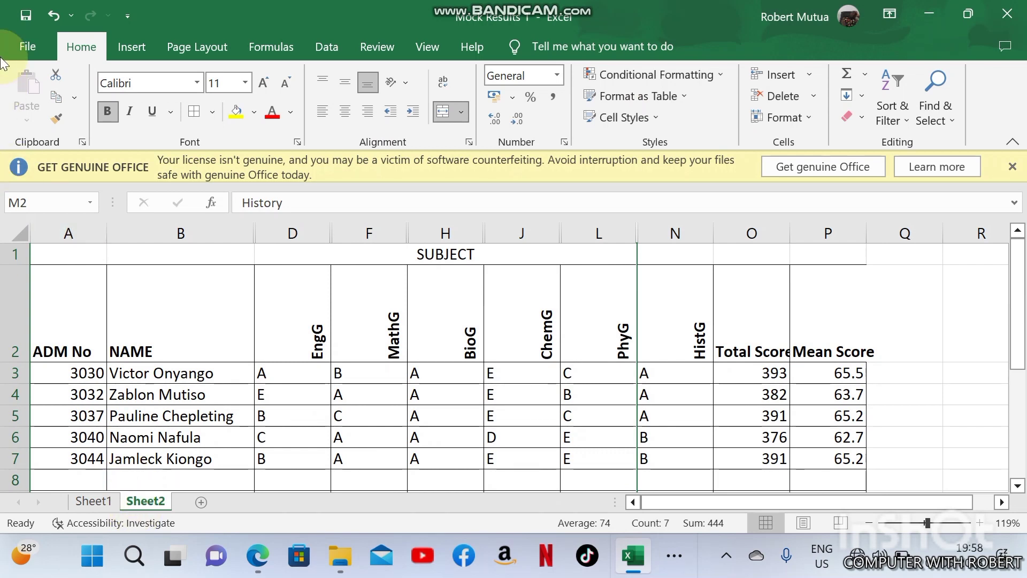
Save a copy in PRACTICALS, renaming Mock Results 1 to Mock Results 2
click(14, 48)
click(52, 302)
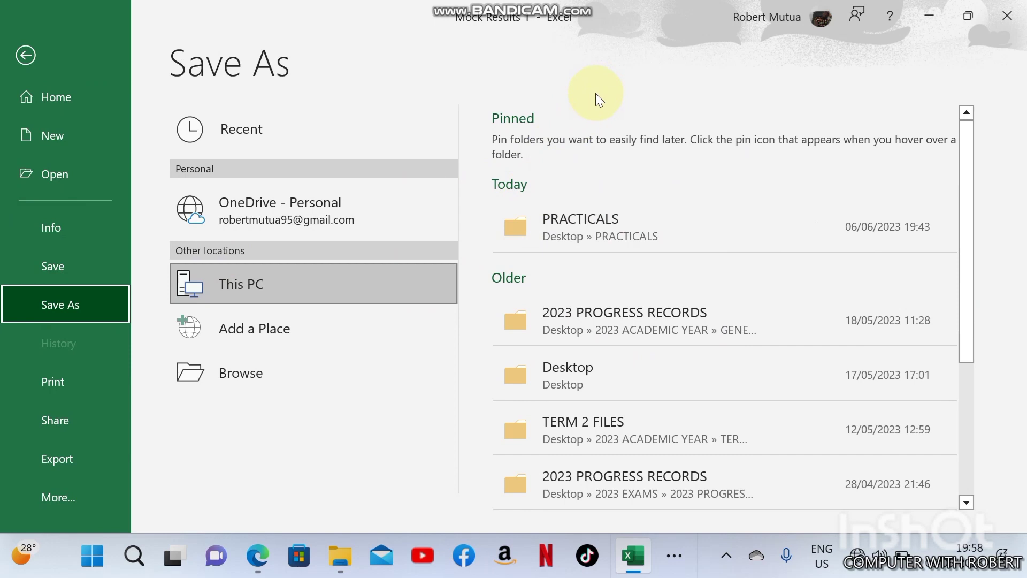
click(630, 223)
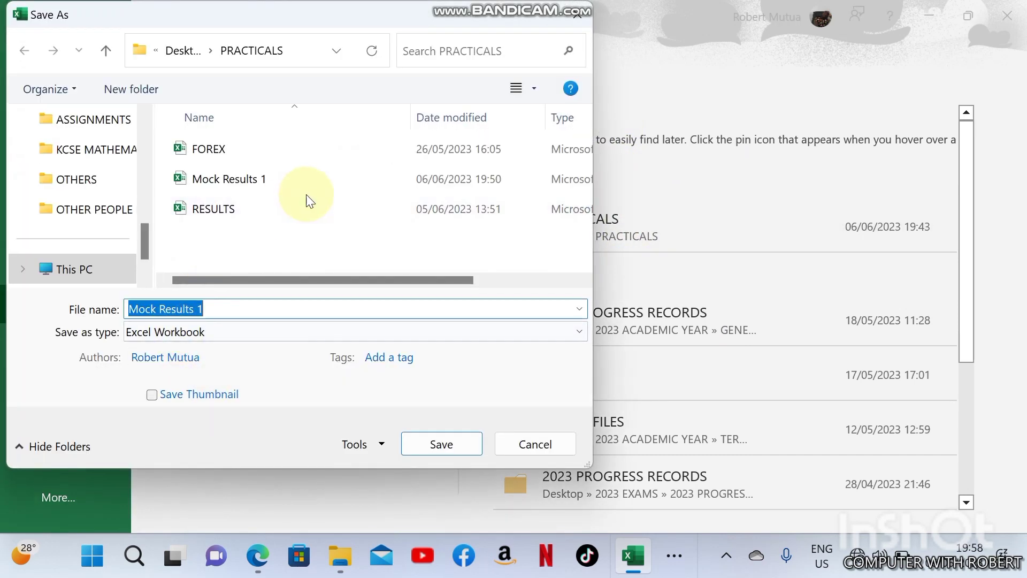
click(282, 184)
click(222, 312)
click(222, 312)
key(BackSpace)
text(2)
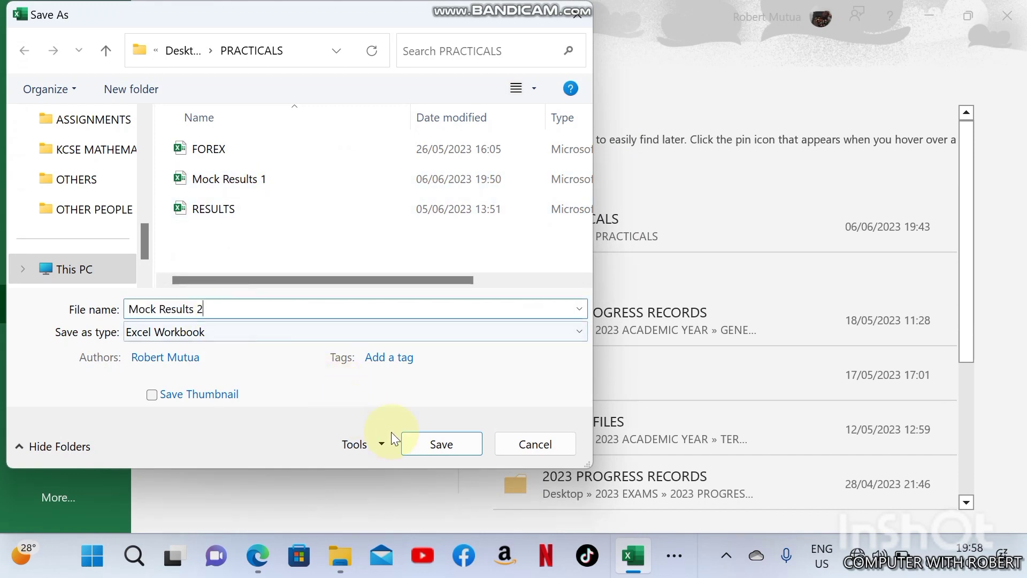
click(412, 444)
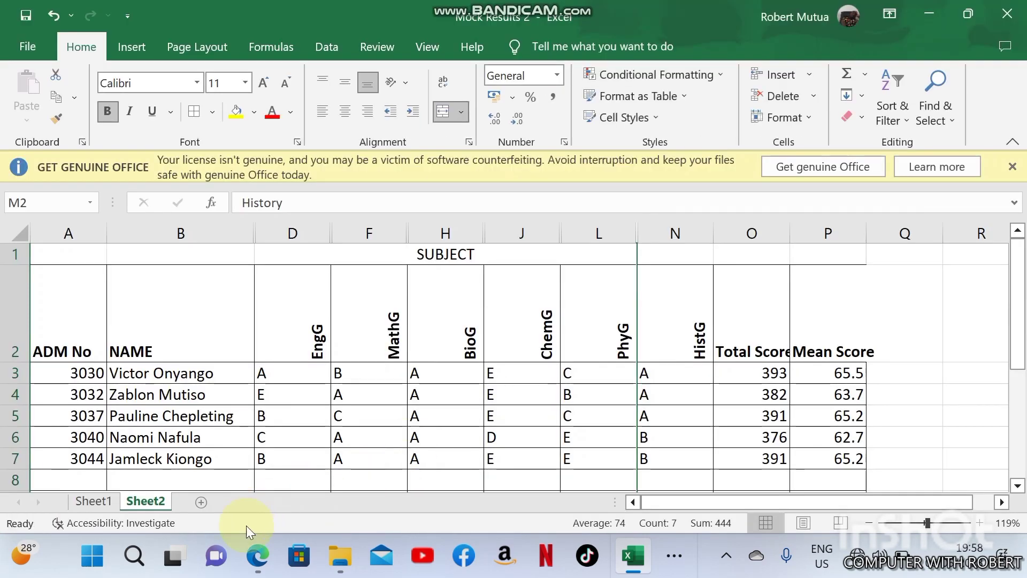
mouse_move(257, 556)
click(297, 421)
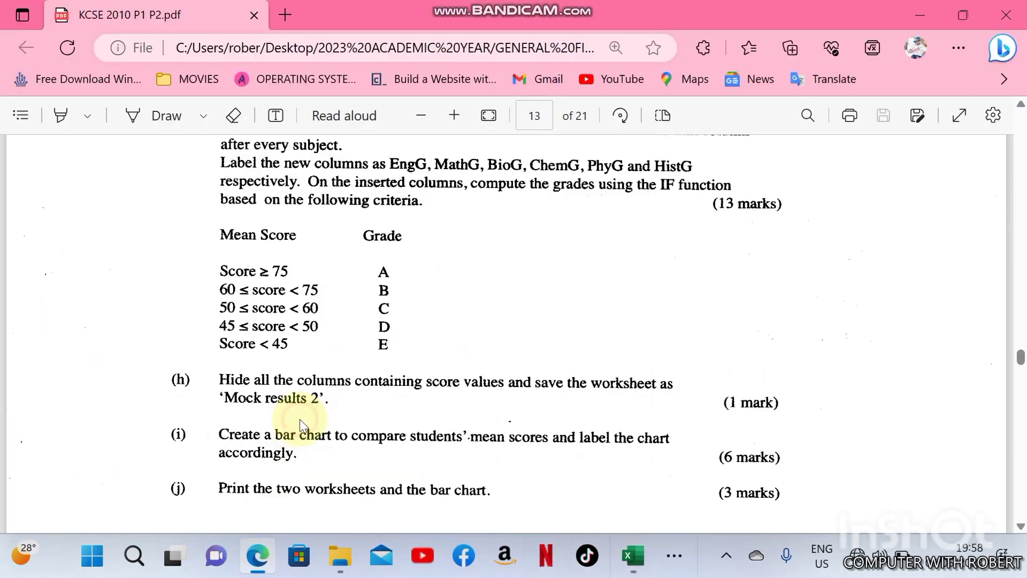
scroll(300, 418, down, 1)
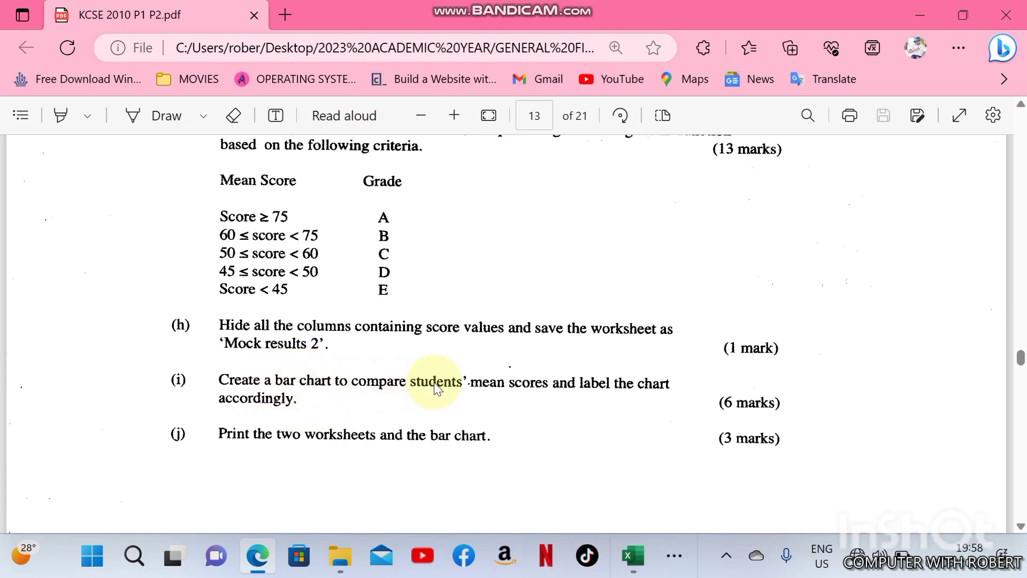
click(633, 557)
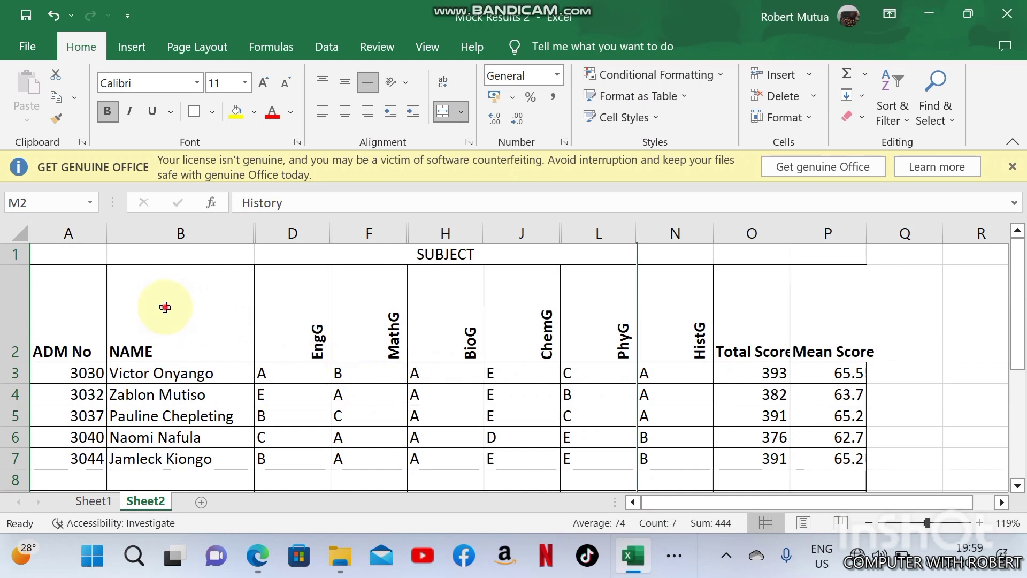
Select the student names in B2:B7 together with the mean scores in P2:P7
drag(165, 306, 162, 454)
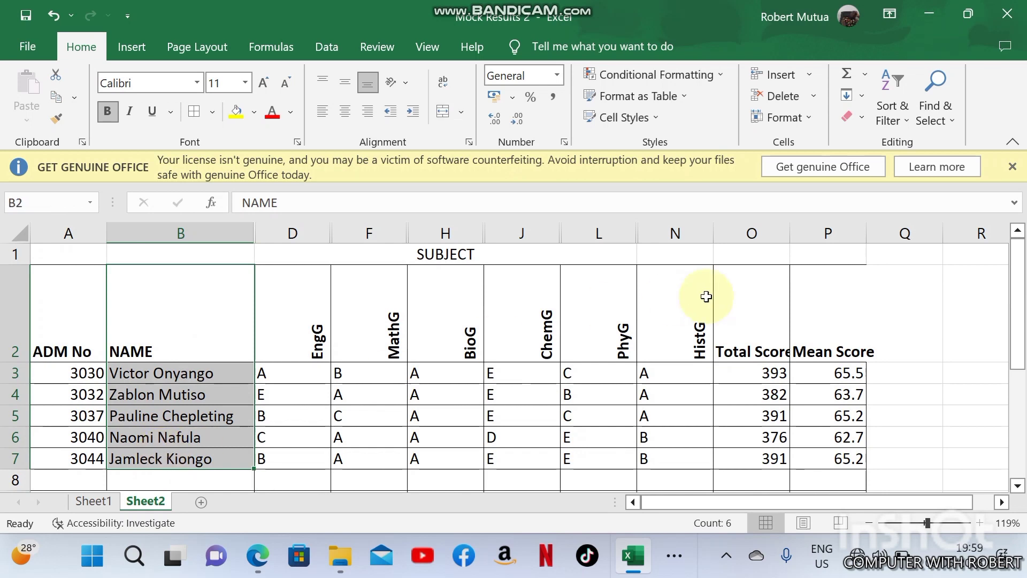
ctrl+click(770, 304)
drag(771, 337, 770, 431)
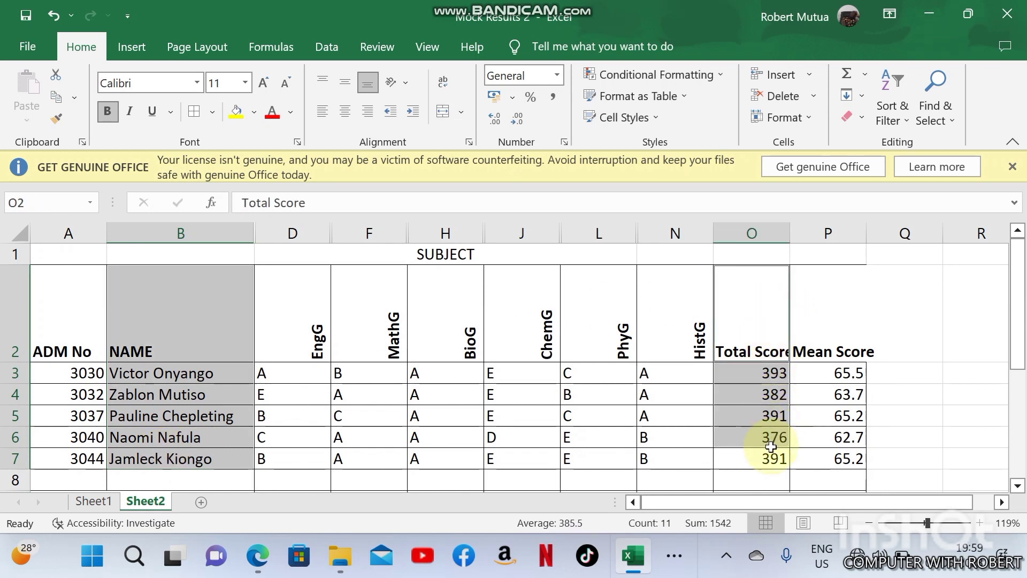
click(754, 437)
drag(177, 324, 182, 457)
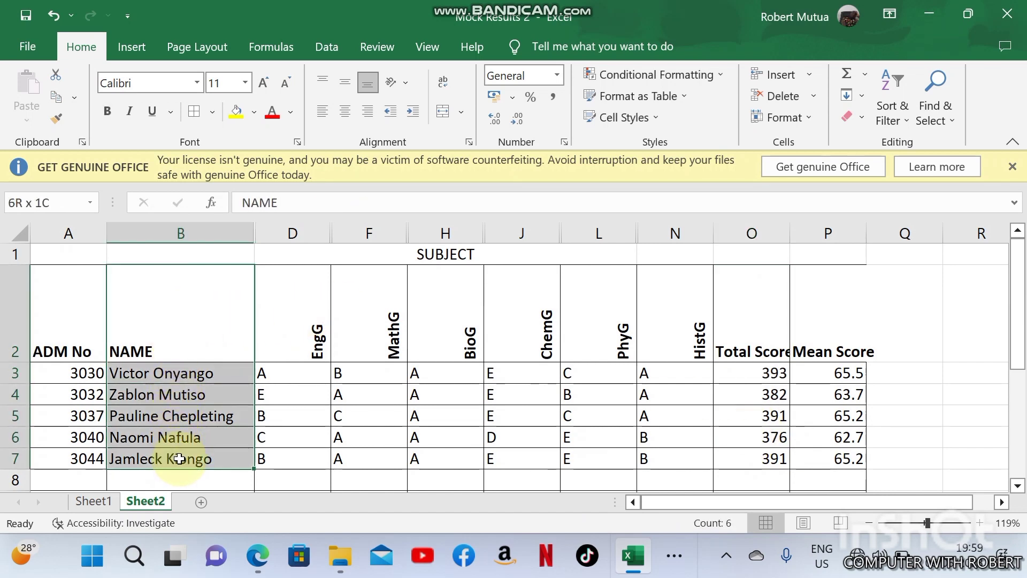
ctrl+click(830, 310)
drag(830, 310, 829, 457)
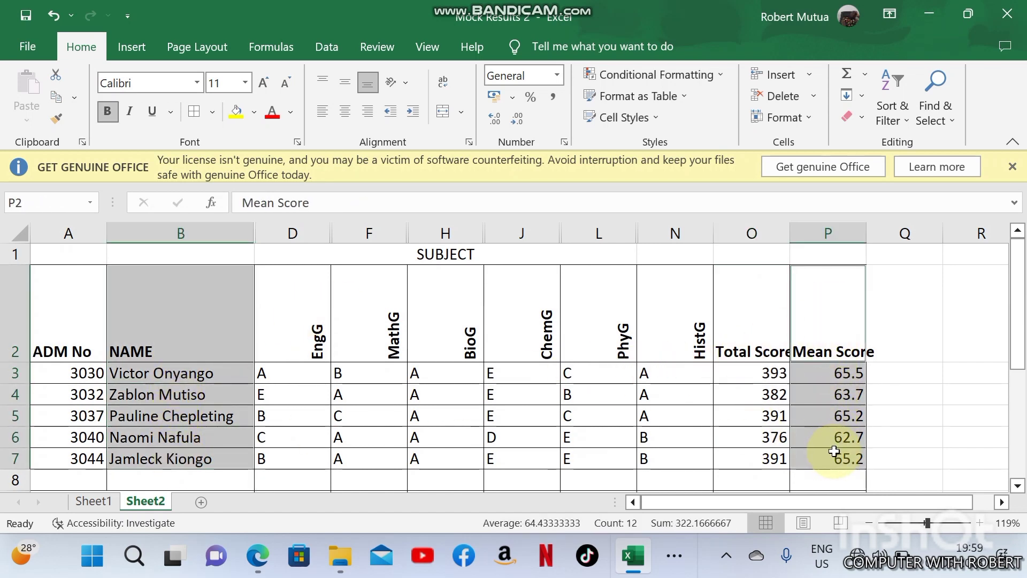
Open the Insert tab's Column or Bar Chart list after checking the exam's chart question
click(131, 46)
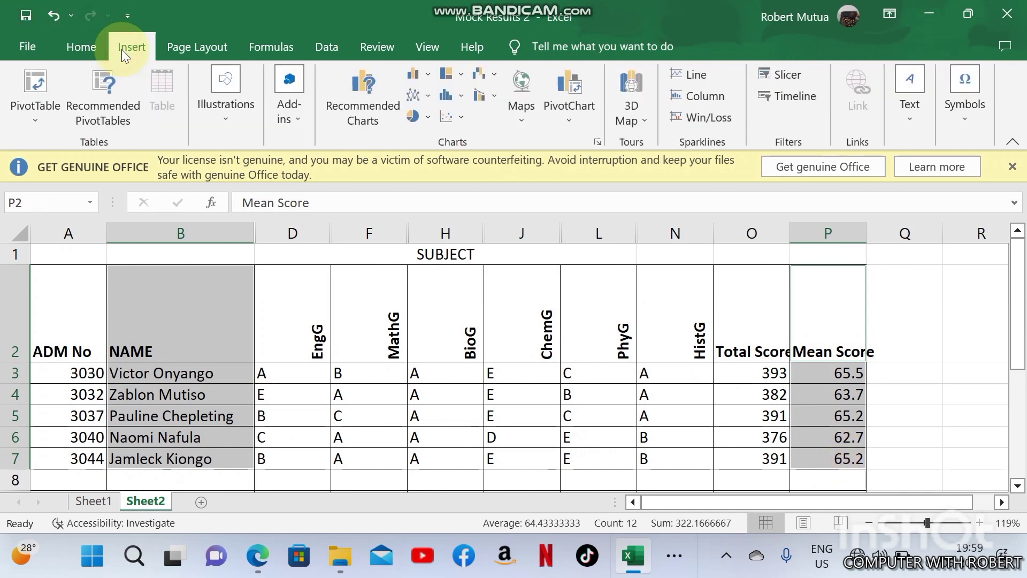
click(267, 565)
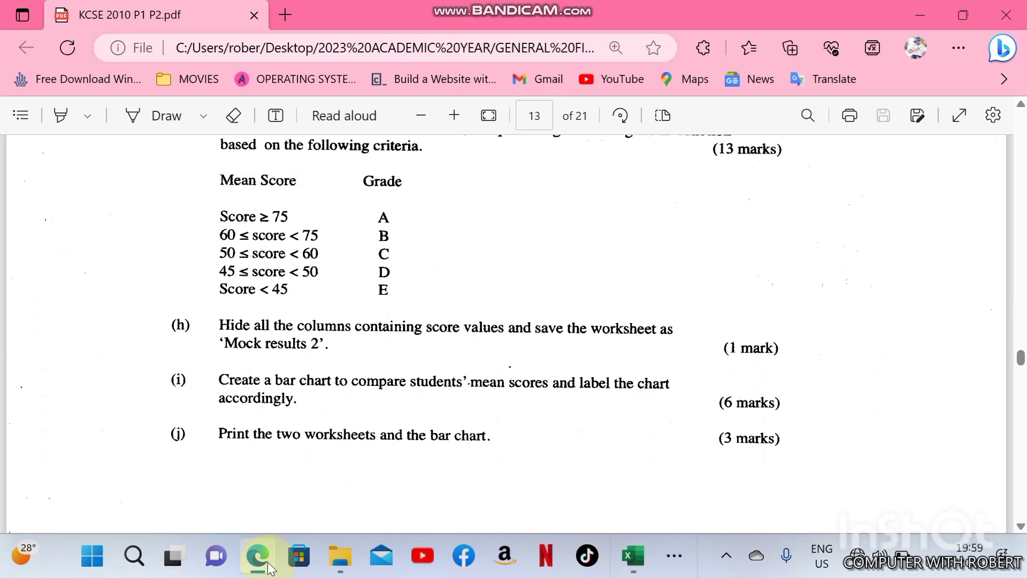
click(267, 566)
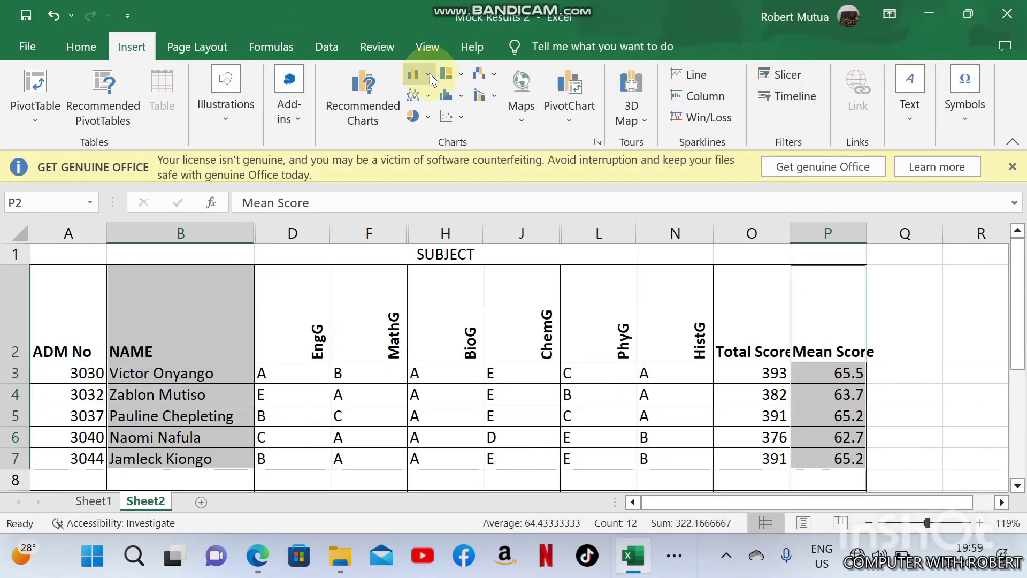
click(428, 75)
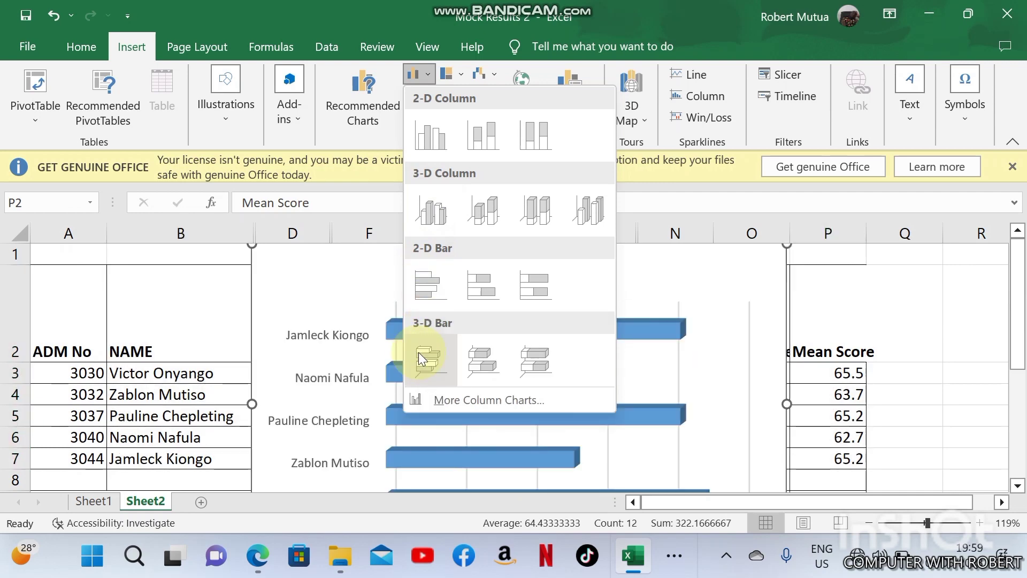
Insert a 3-D clustered bar chart and title its vertical axis 'Student Names'
click(418, 352)
drag(1016, 337, 1016, 342)
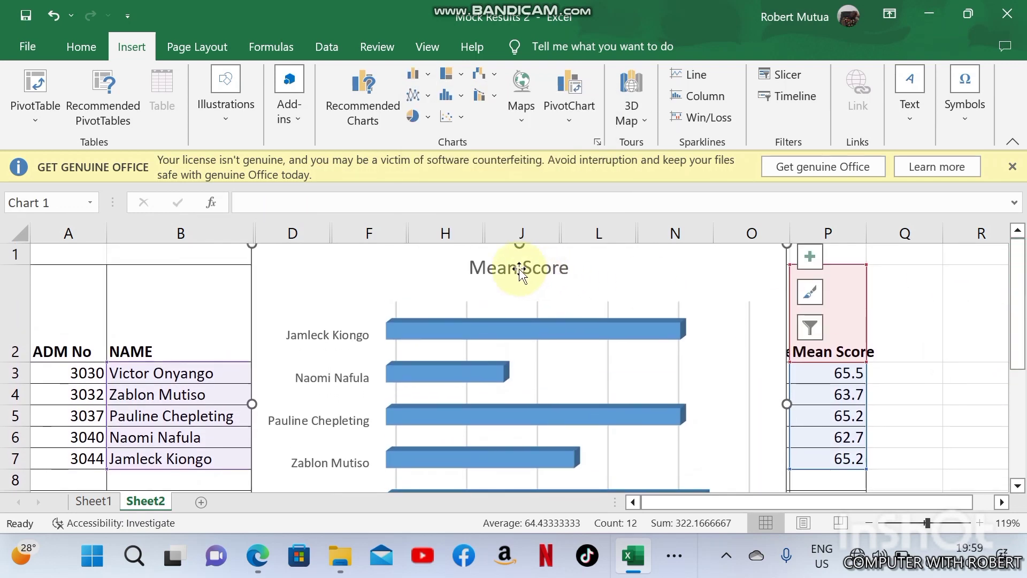
click(811, 257)
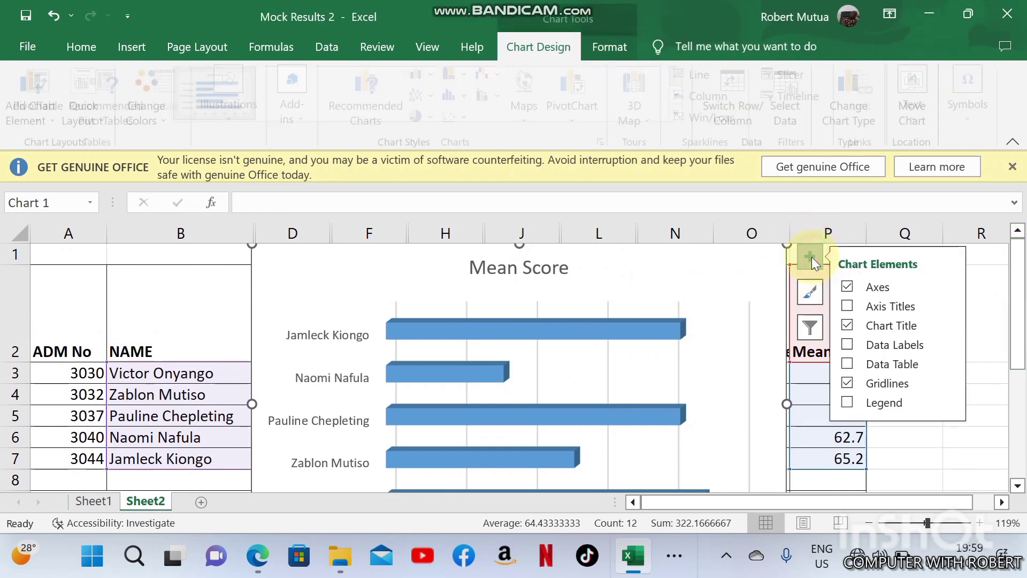
click(846, 306)
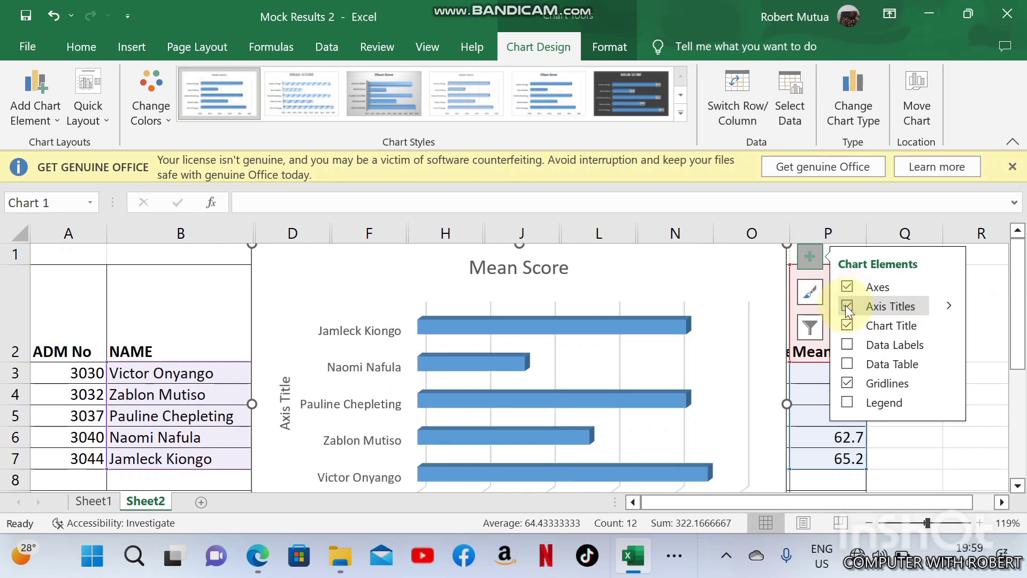
double_click(286, 406)
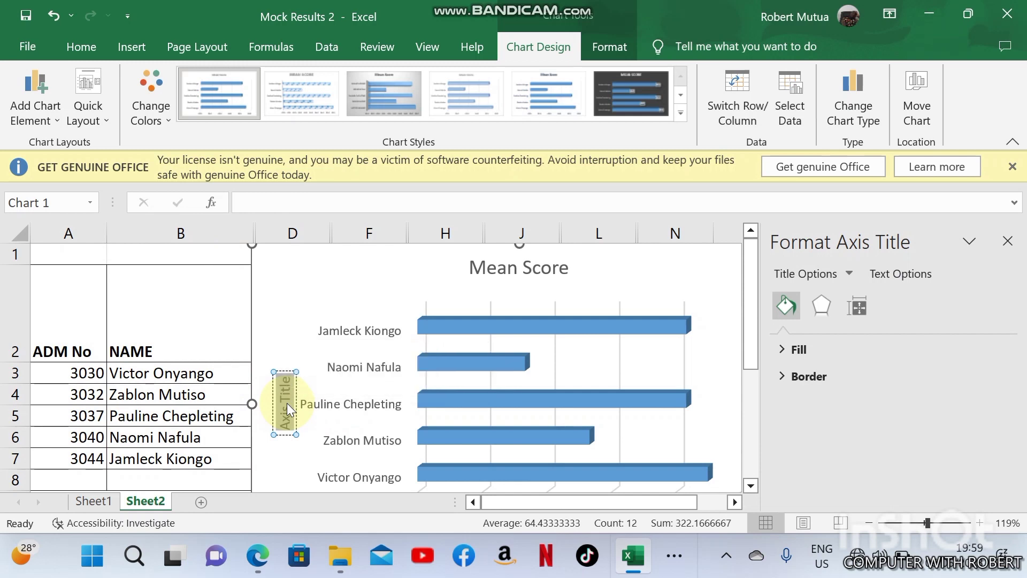
key(BackSpace)
text(Student Names)
click(222, 426)
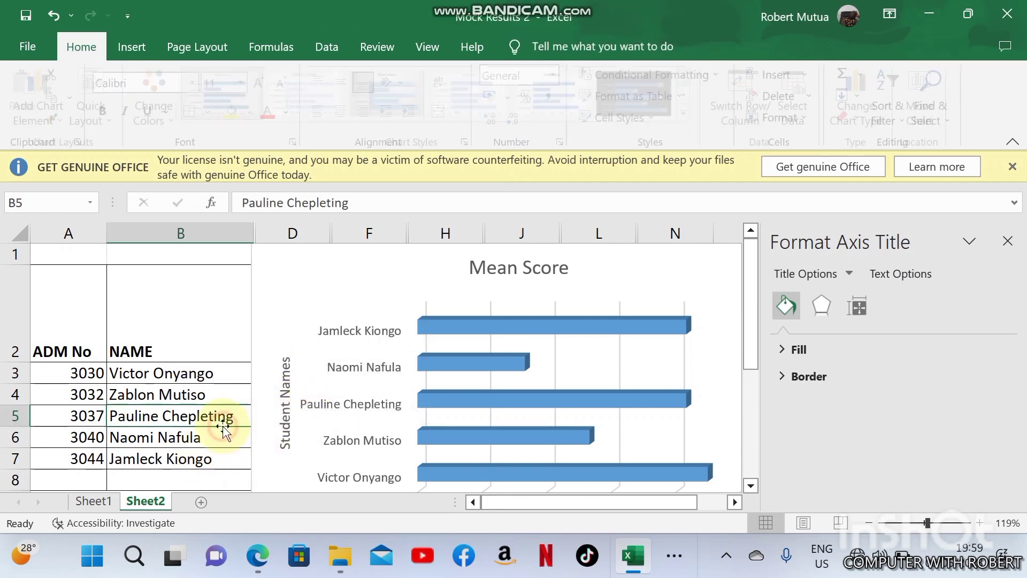
Title the horizontal axis 'Average'
scroll(314, 417, down, 1)
scroll(315, 422, up, 1)
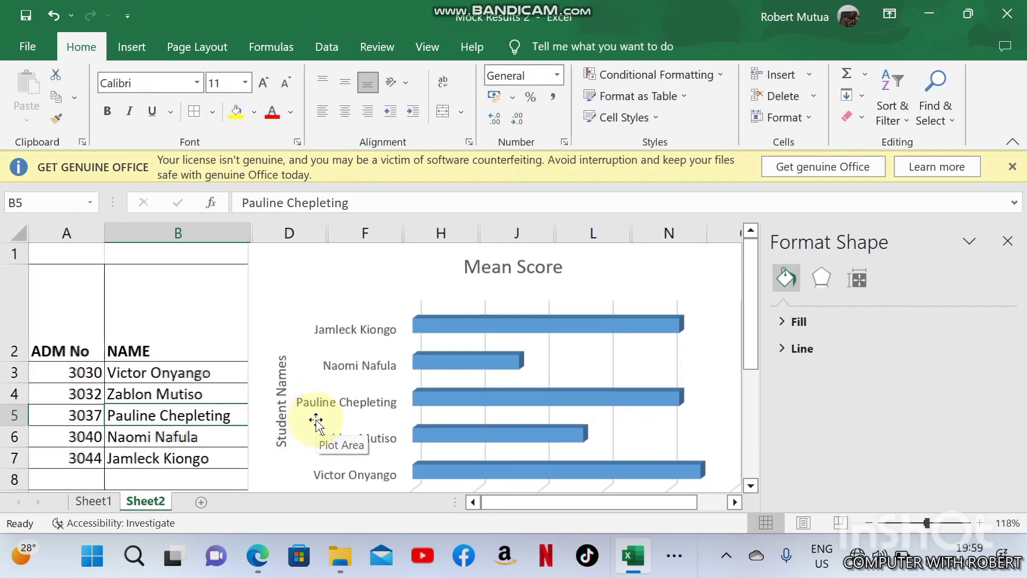
click(751, 485)
click(751, 486)
click(751, 486)
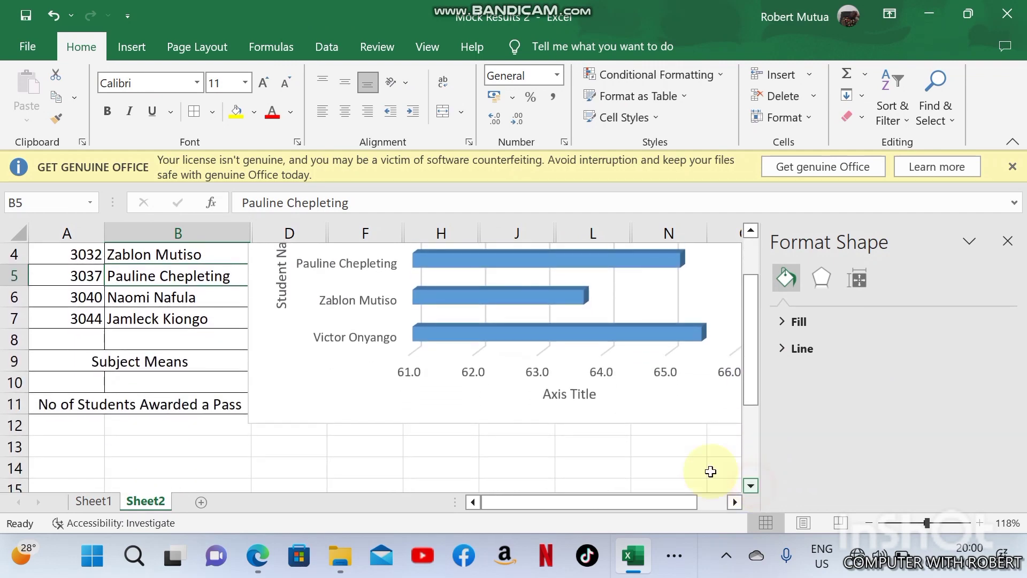
click(567, 396)
click(567, 395)
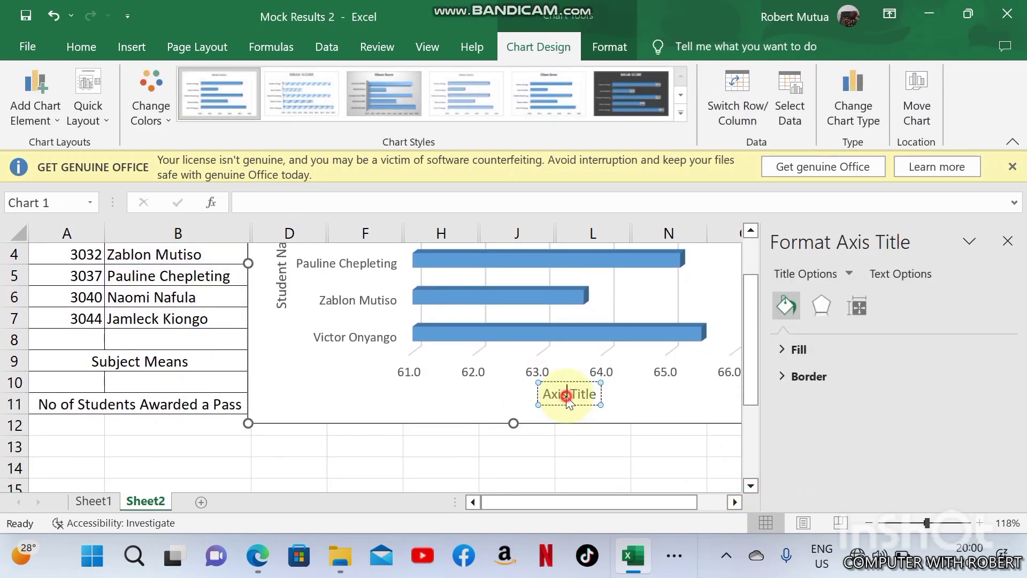
text(Av)
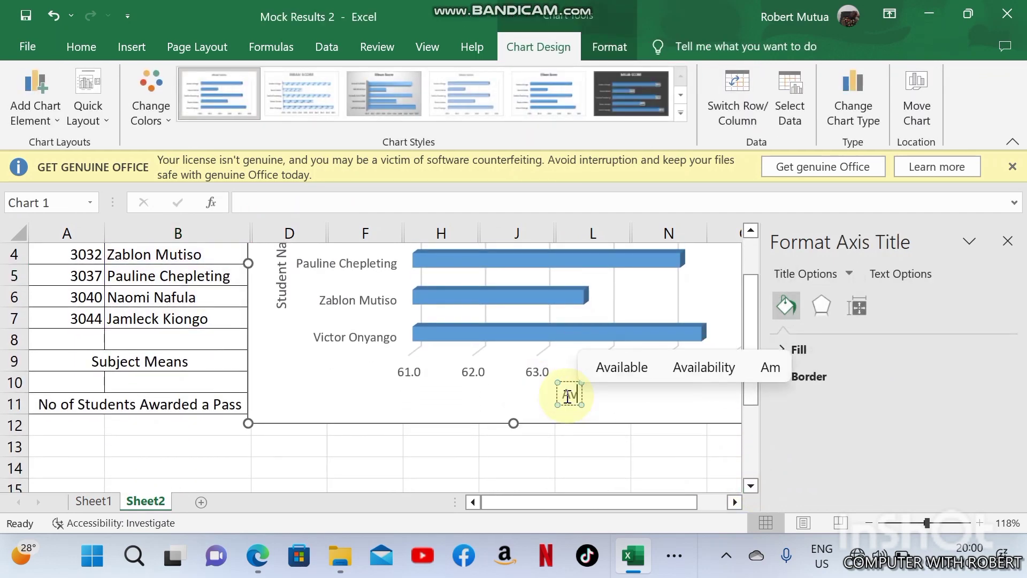
text(erage)
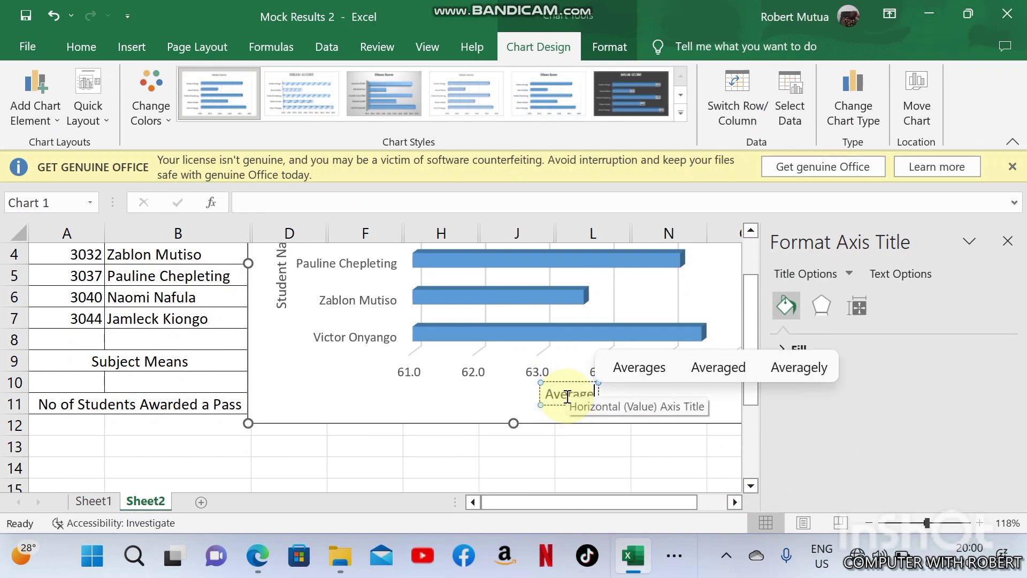
click(431, 468)
Apply the grey gradient chart style with data labels
click(433, 426)
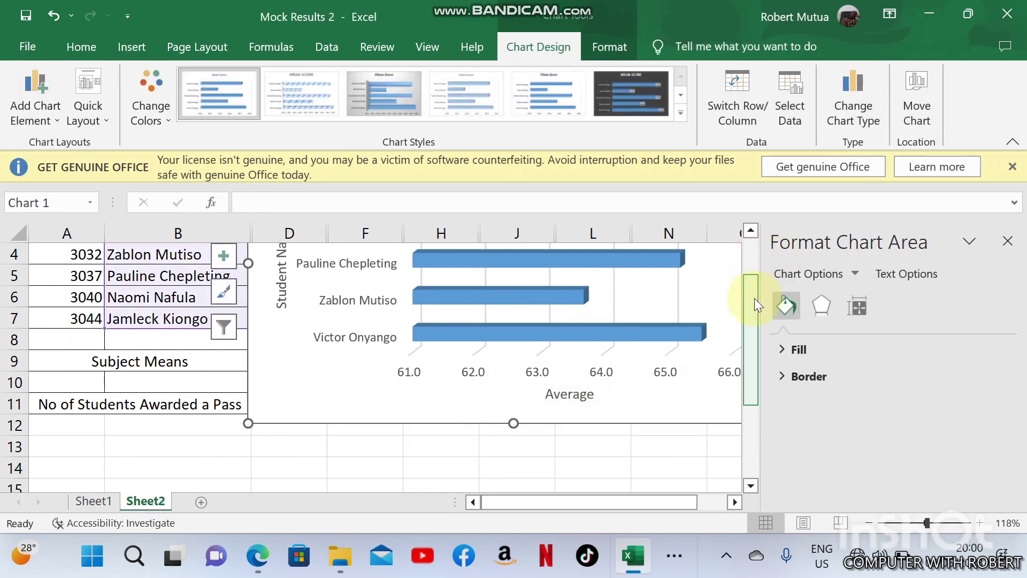
drag(754, 297, 755, 245)
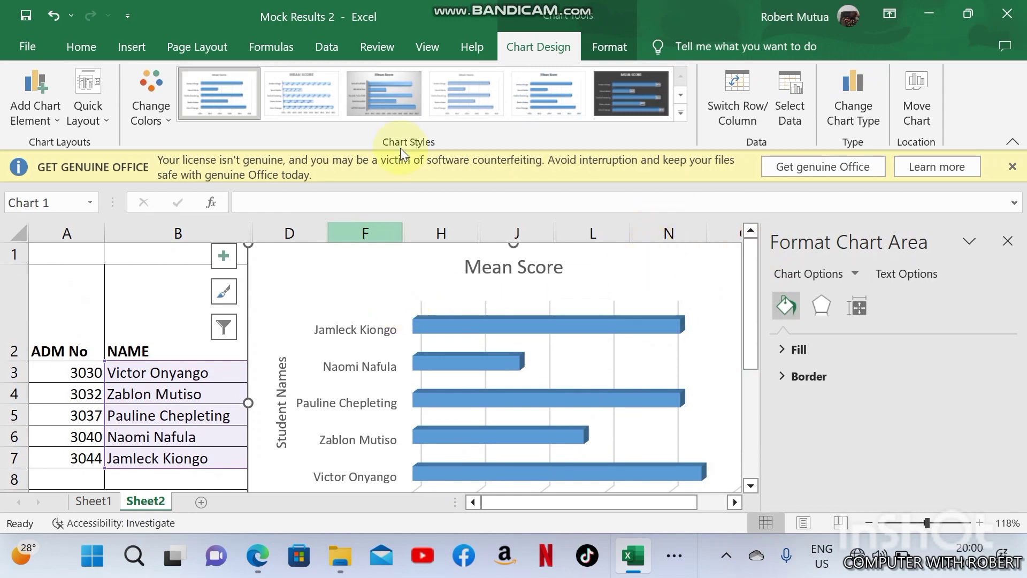
click(636, 80)
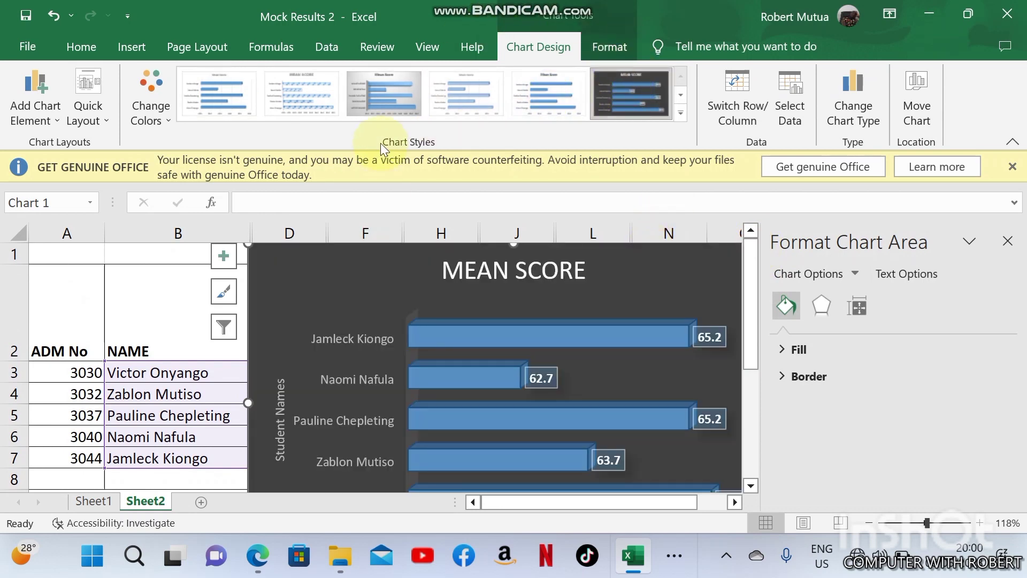
click(389, 108)
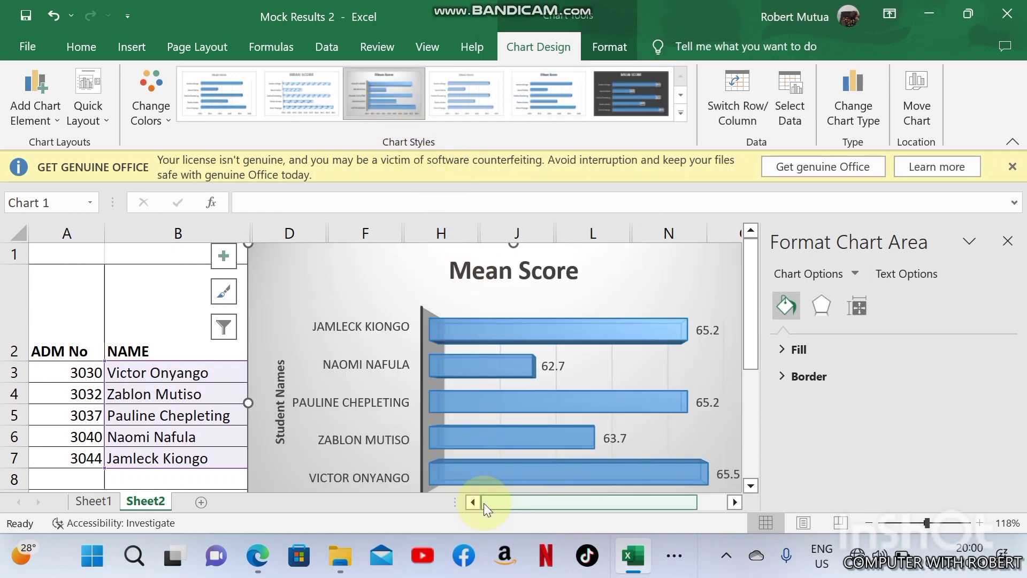
Read the exam's printing question, part (j), and return to the Mock Results 2 workbook
click(258, 556)
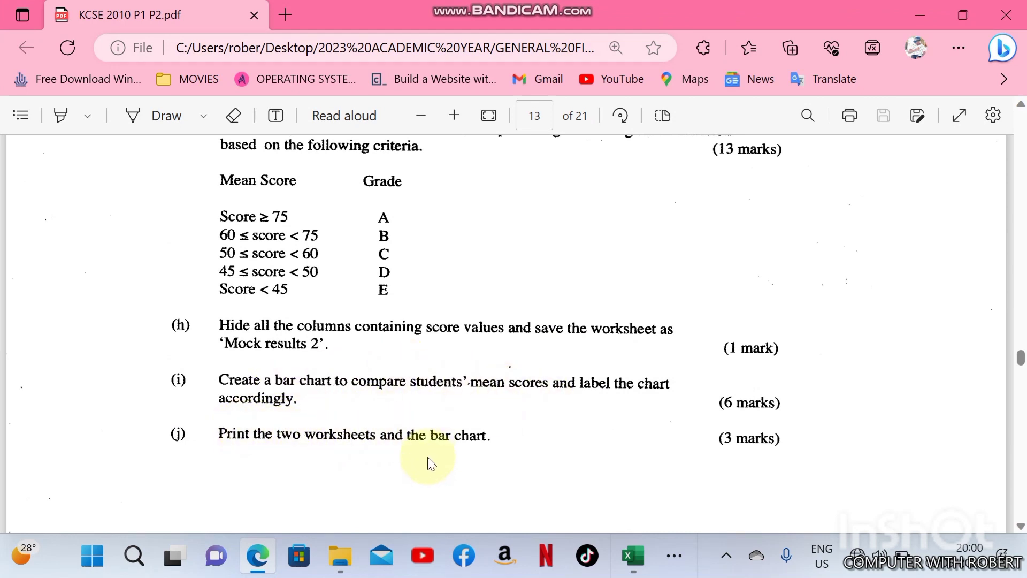
click(631, 557)
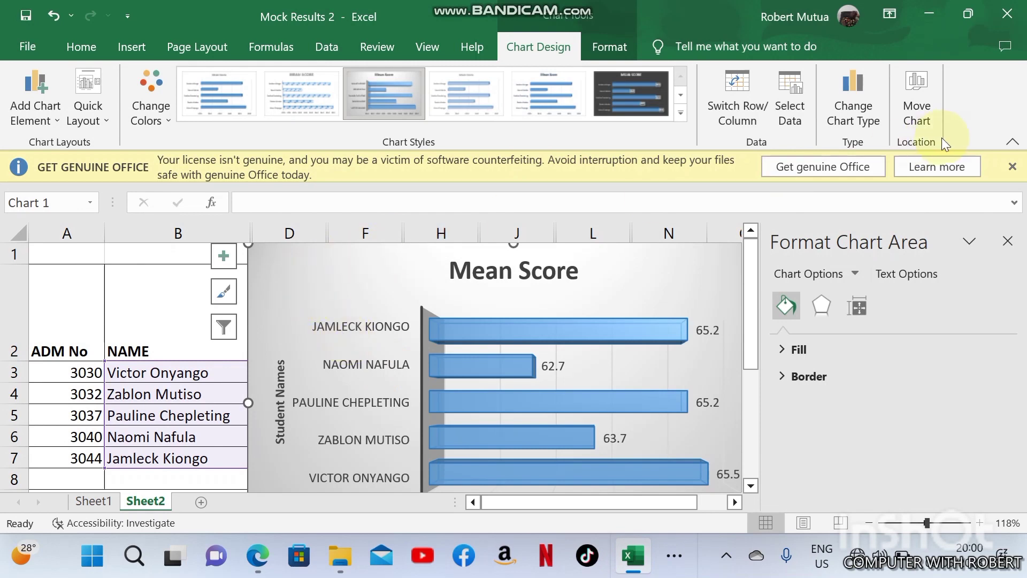
Move the chart to a new chart sheet named 'bar chart'
click(917, 90)
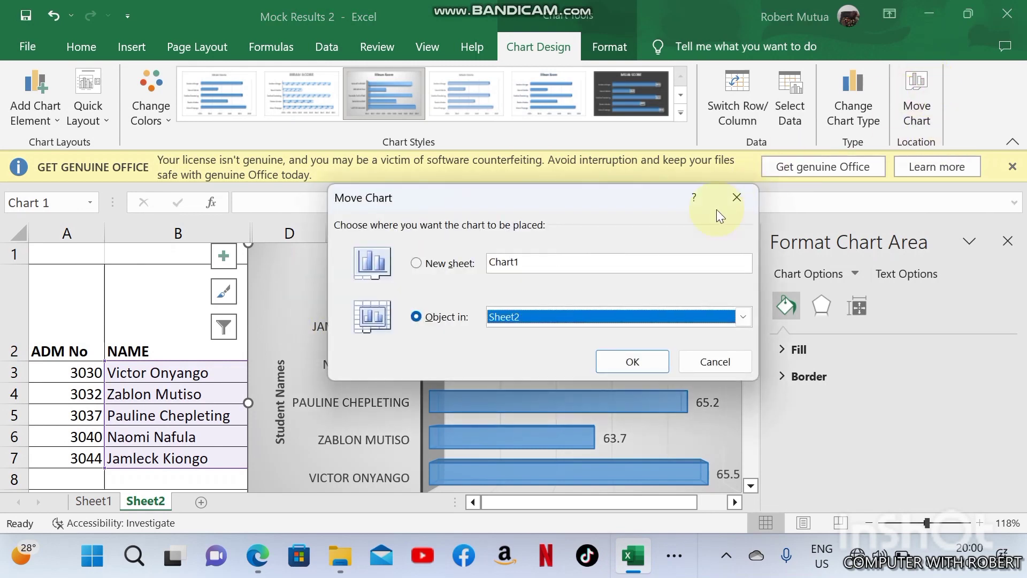
click(461, 263)
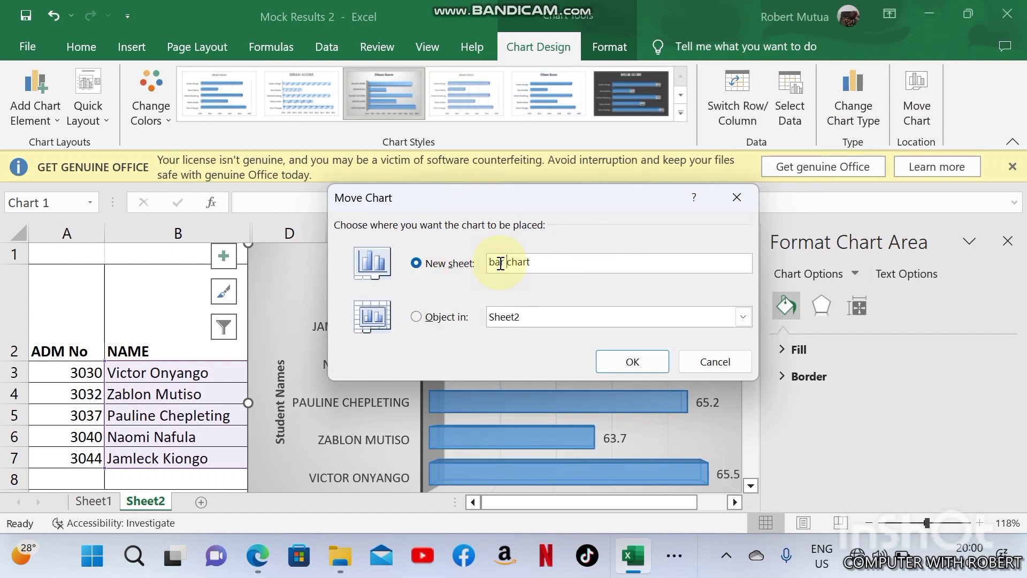
click(617, 363)
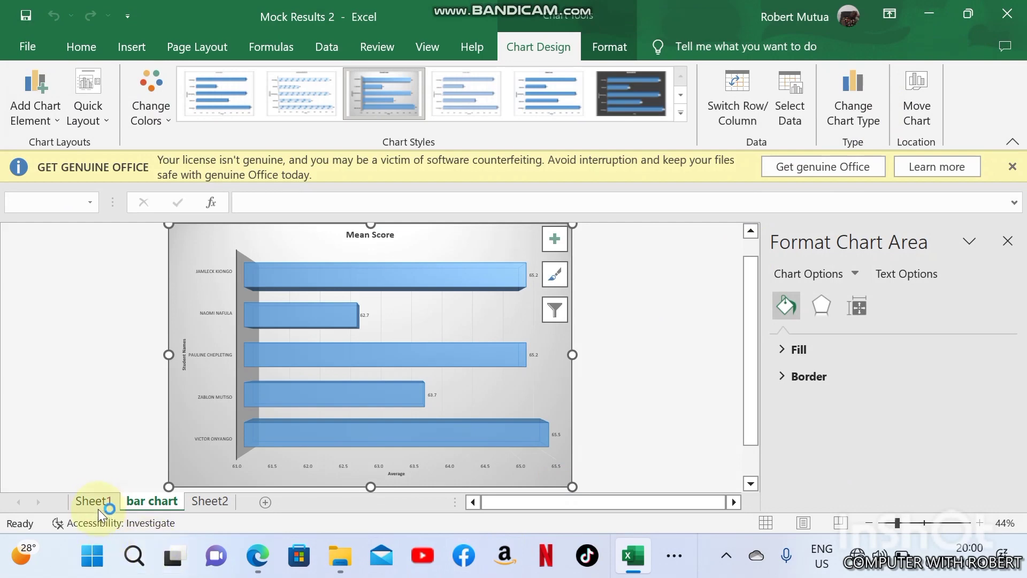
Check the Sheet1, bar chart and Sheet2 tabs, then close Mock Results 2, saving changes
click(98, 502)
click(140, 501)
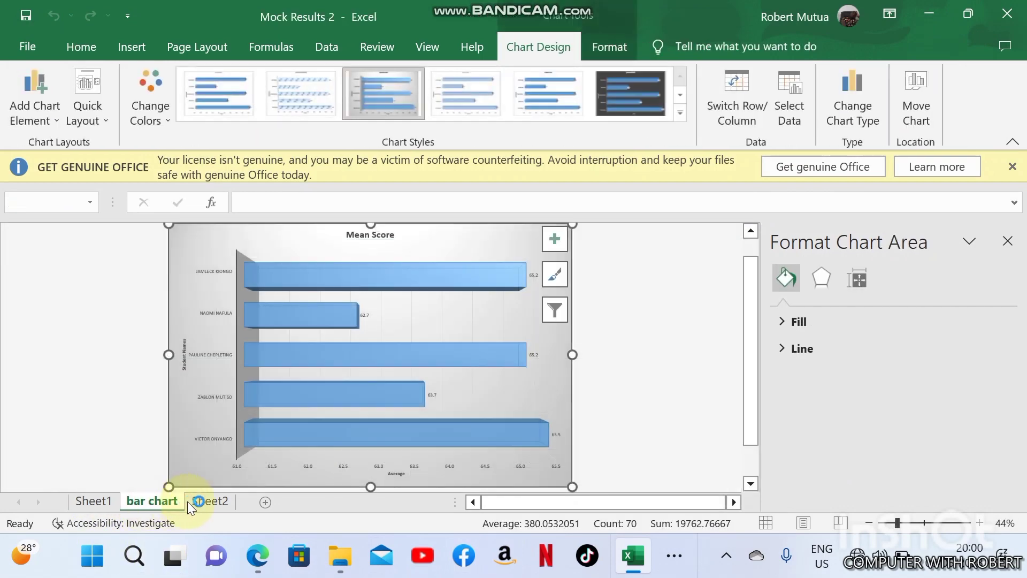
click(194, 502)
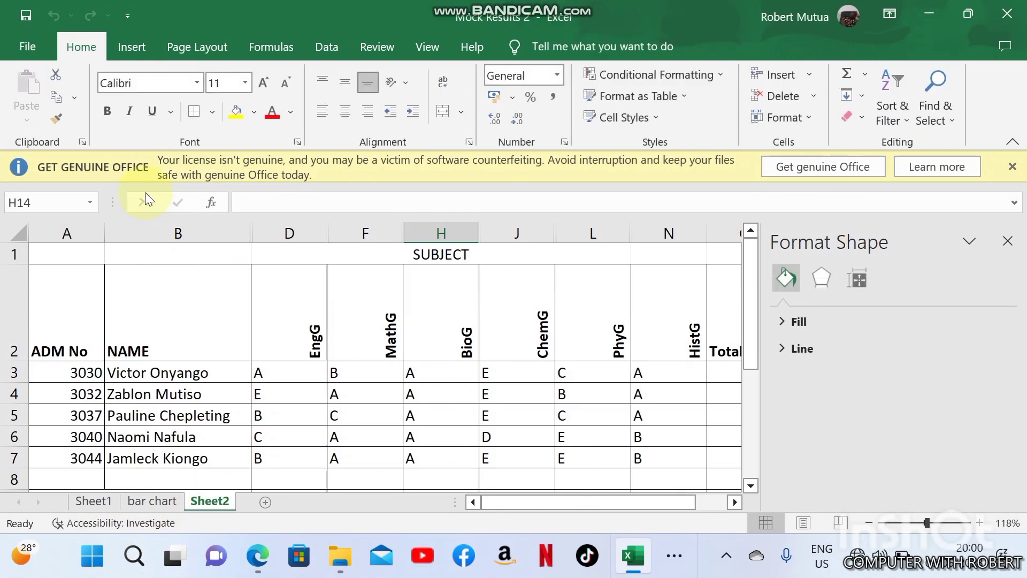
click(1006, 13)
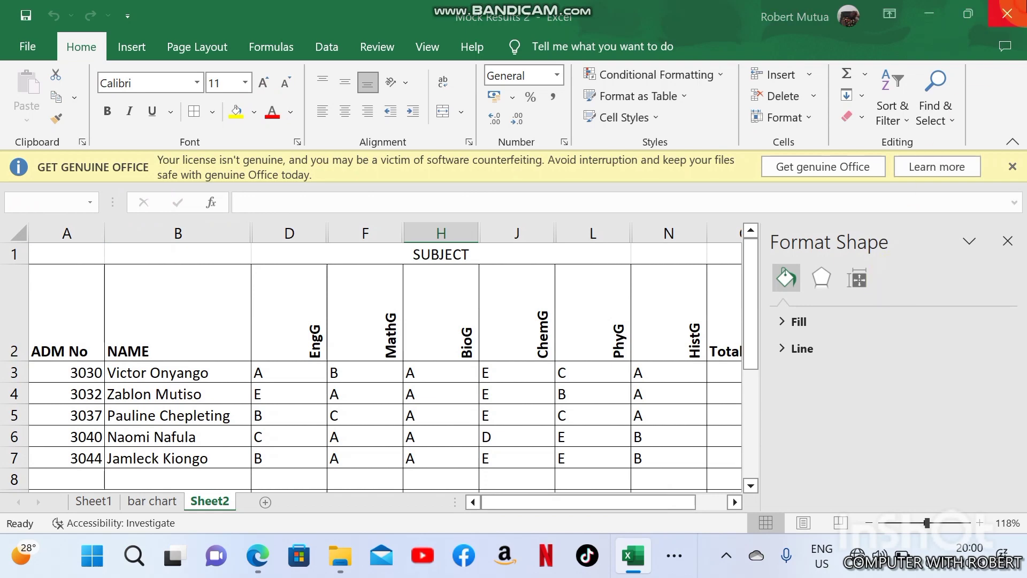
click(452, 301)
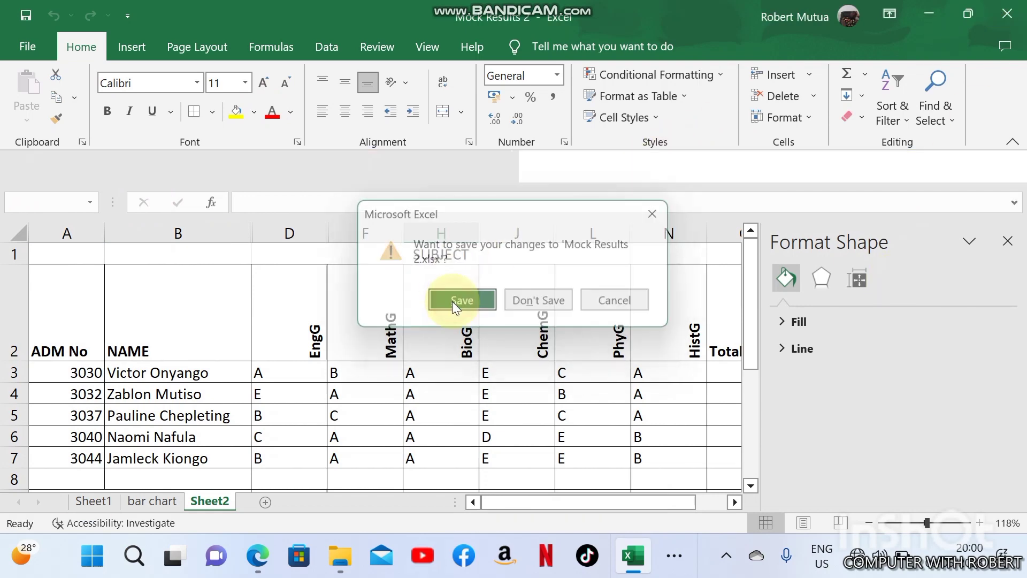
Reopen Mock Results 2 from the PRACTICALS folder, close it, and select Mock Results 1
click(339, 556)
double_click(317, 248)
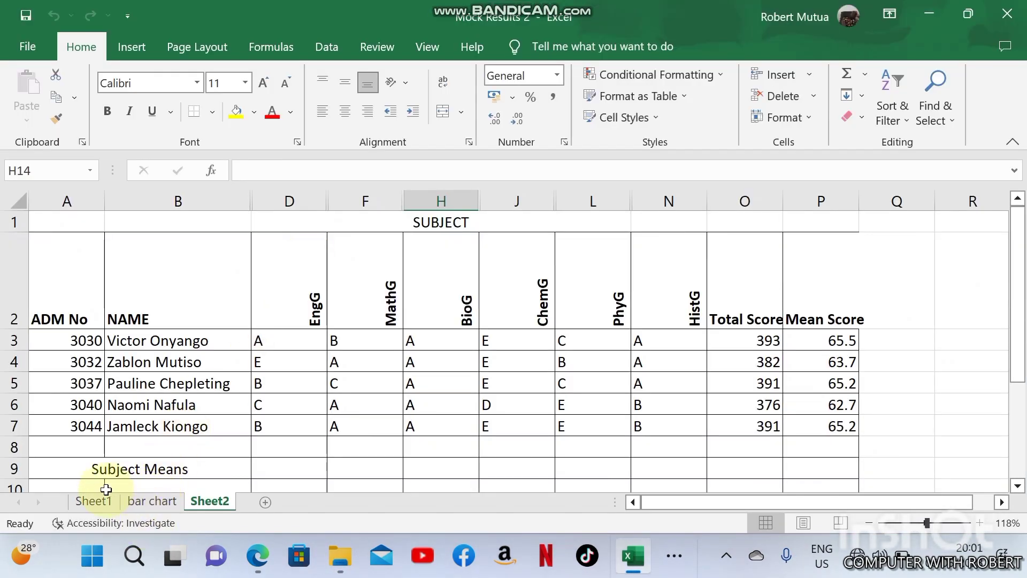
click(1007, 16)
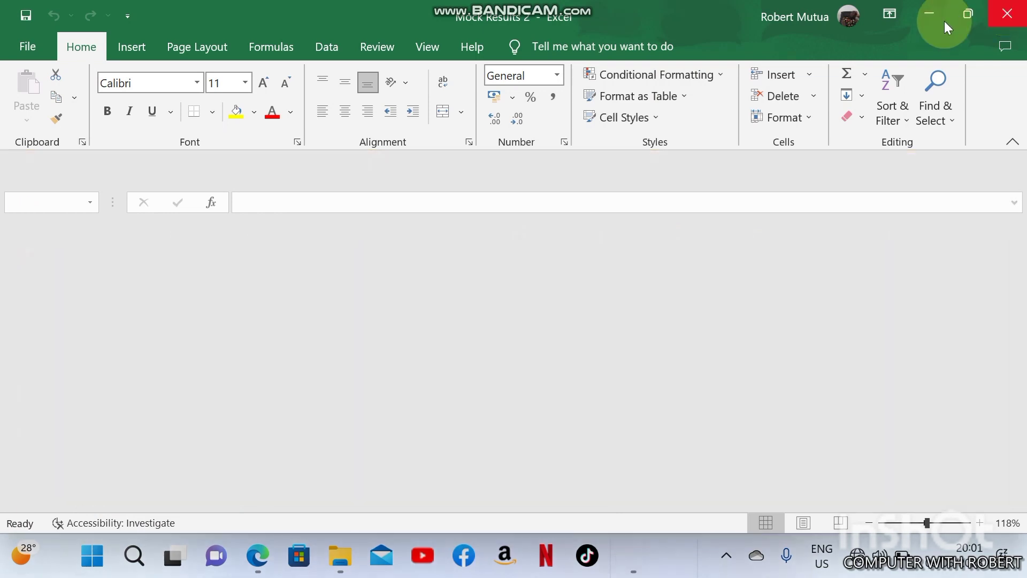
click(341, 227)
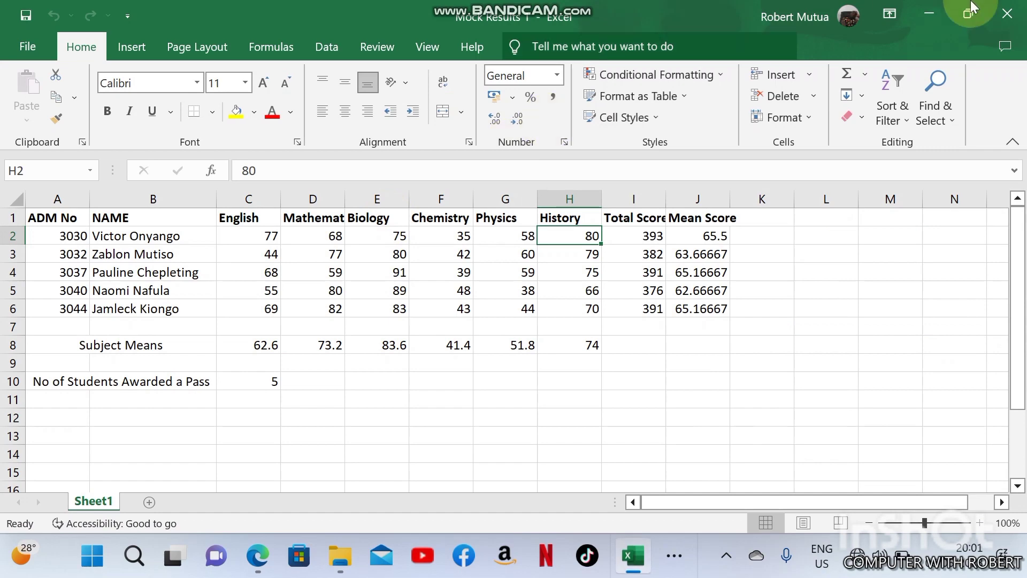
Delete the old Mock Results 1, then rename Mock Results 2 to Mock Results 1 and open it
click(1007, 14)
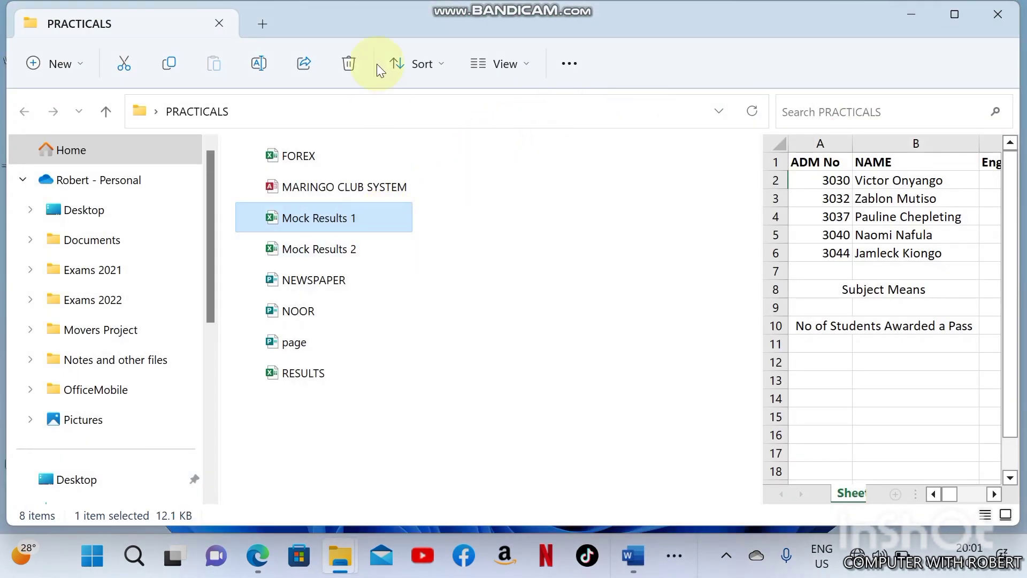
click(347, 62)
click(324, 214)
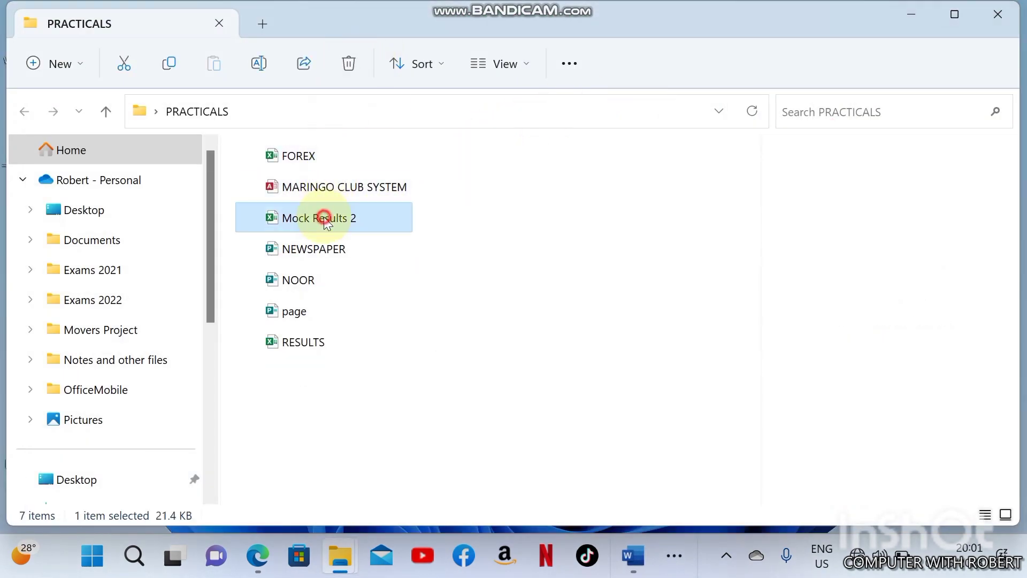
click(261, 64)
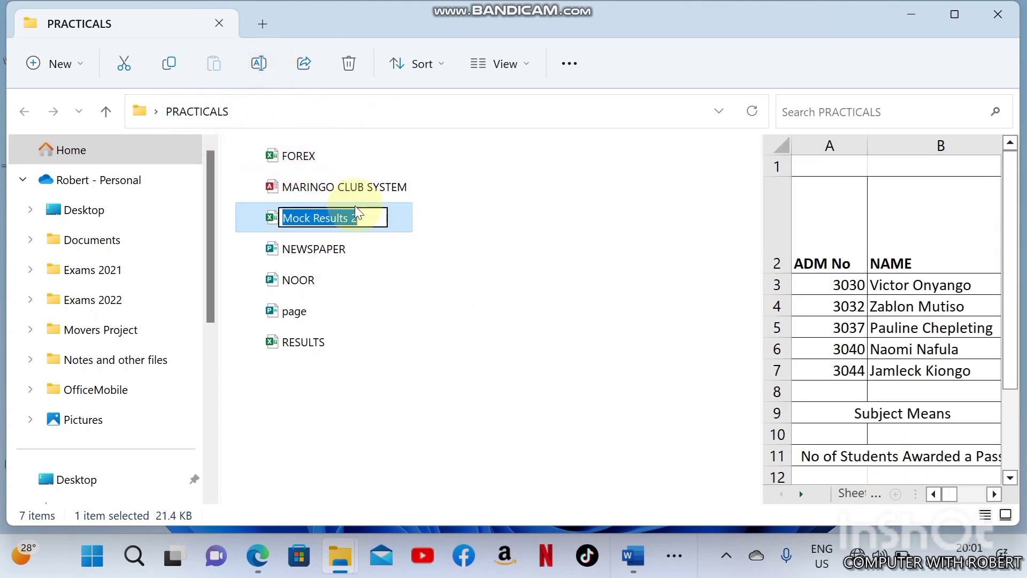
click(364, 216)
key(Return)
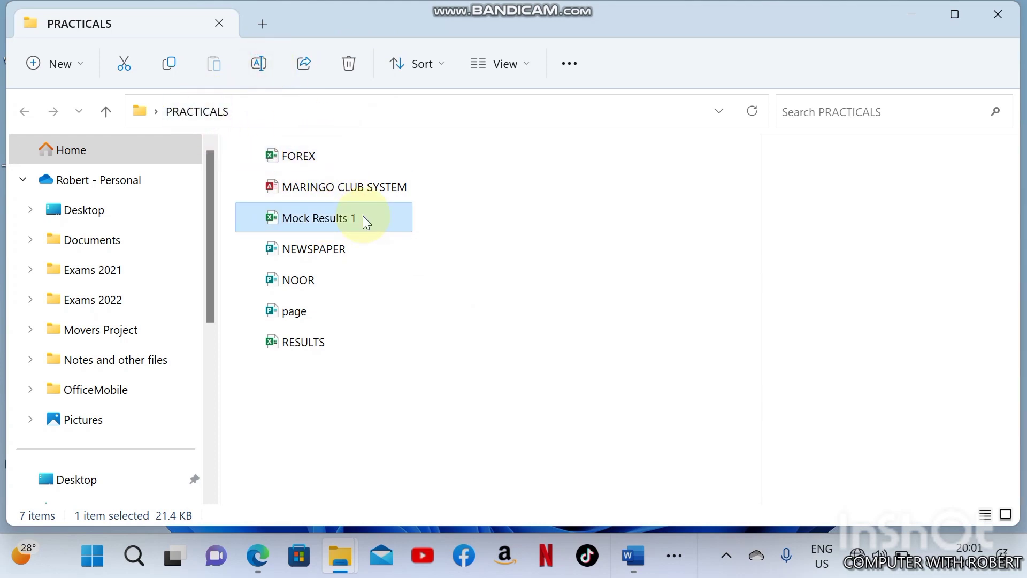
double_click(362, 217)
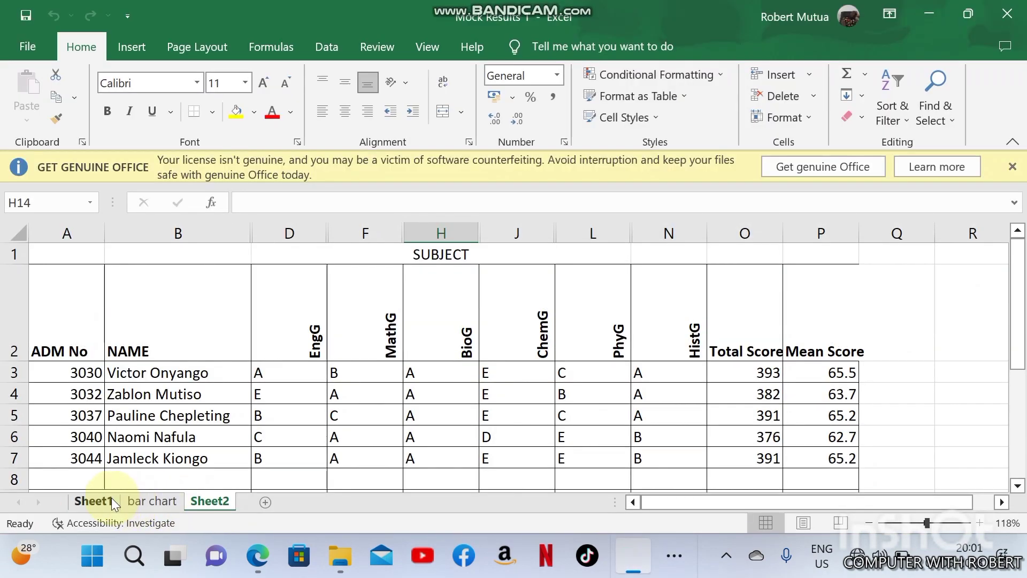
Rename Sheet2 to 'Mock Result 2' and bring up Sheet1's print preview
double_click(203, 501)
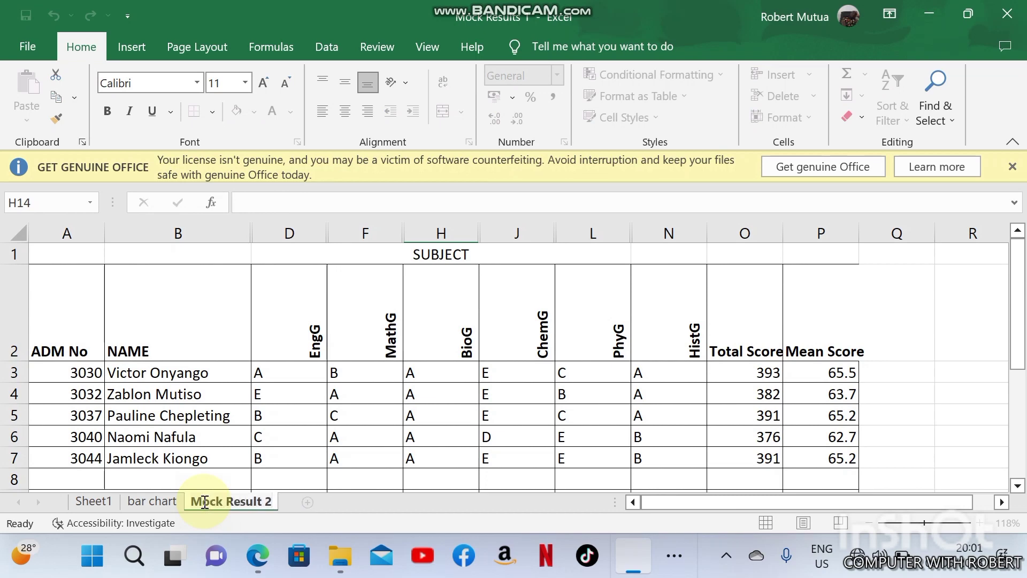
text(Mock Result 2)
key(Return)
click(103, 504)
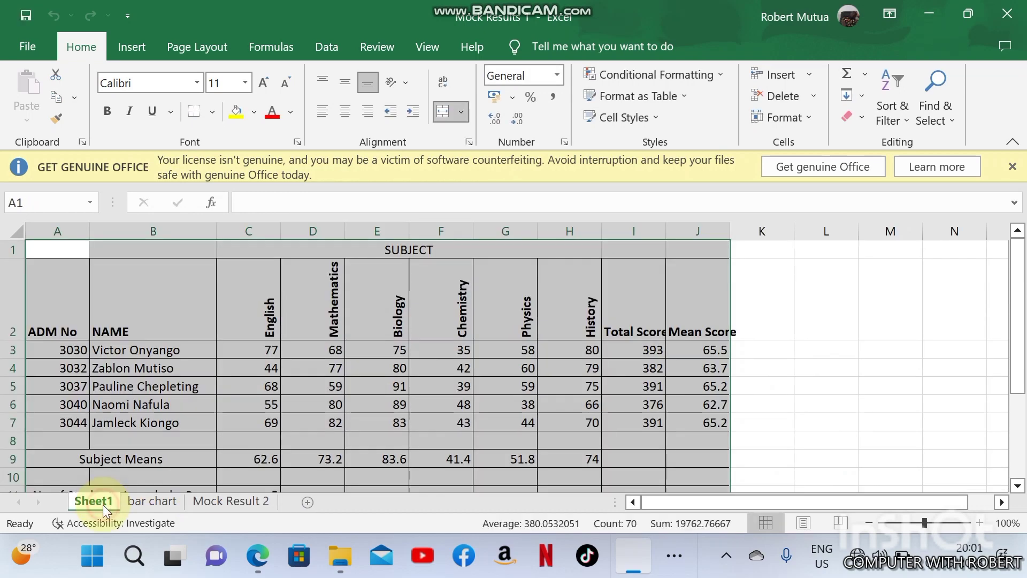
key(ctrl+p)
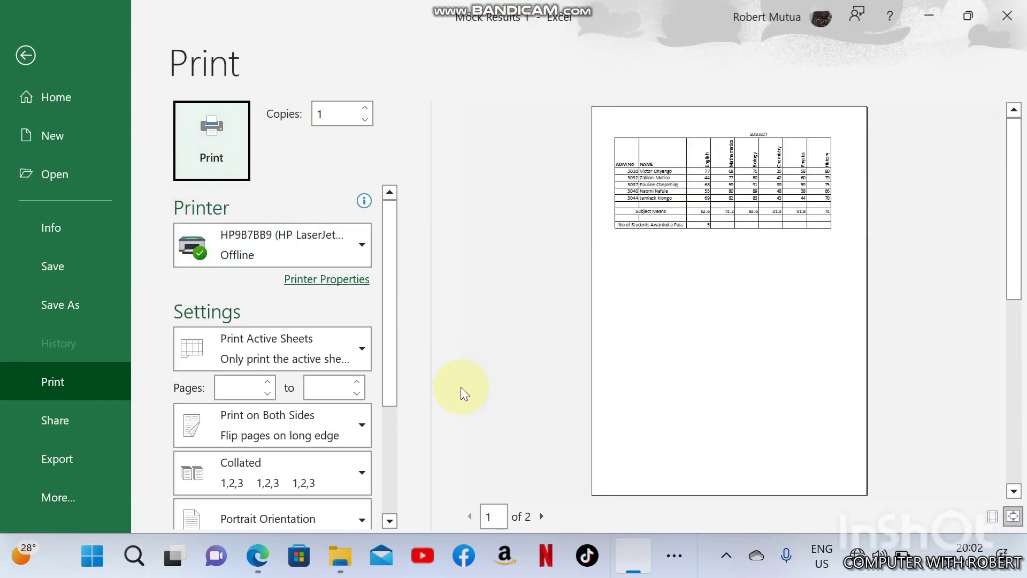
Set Sheet1's printout to No Scaling with Landscape orientation, fitting one page
click(541, 516)
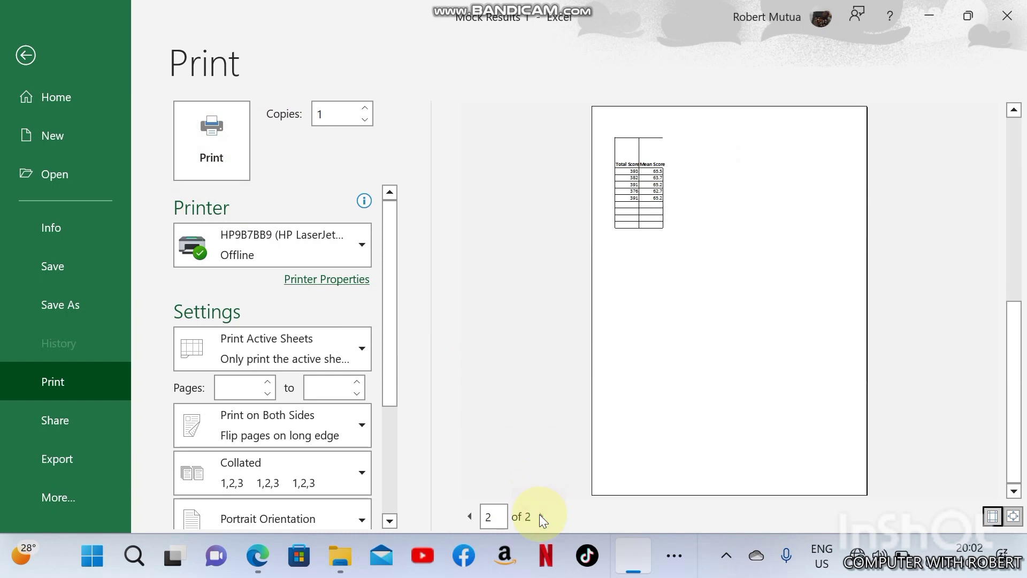
click(470, 516)
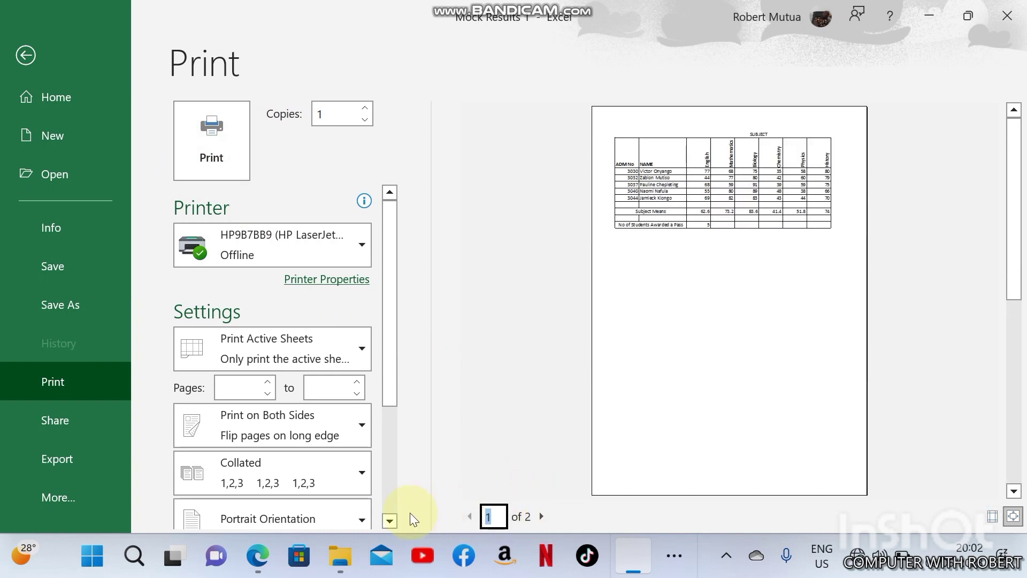
click(390, 520)
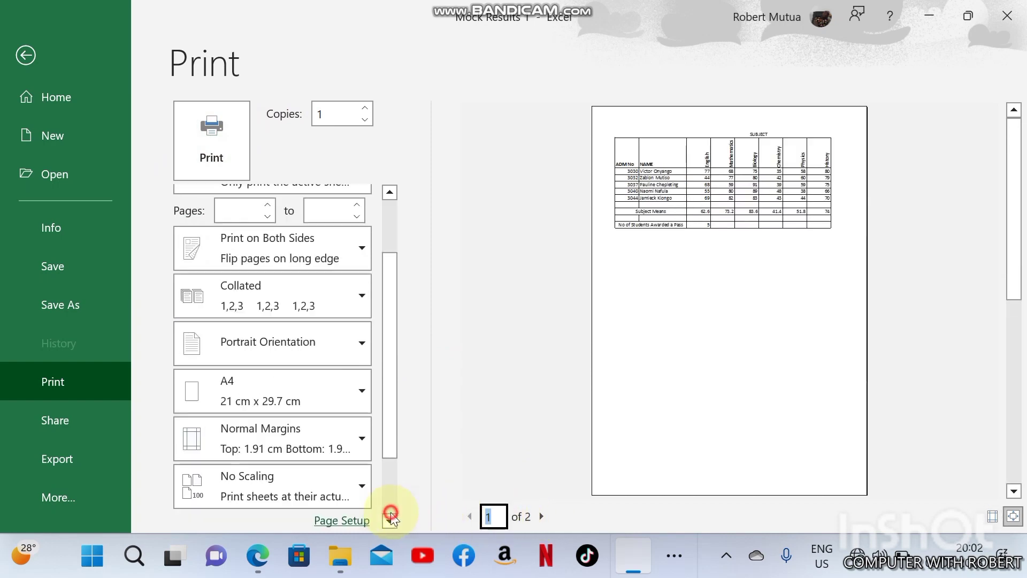
click(324, 489)
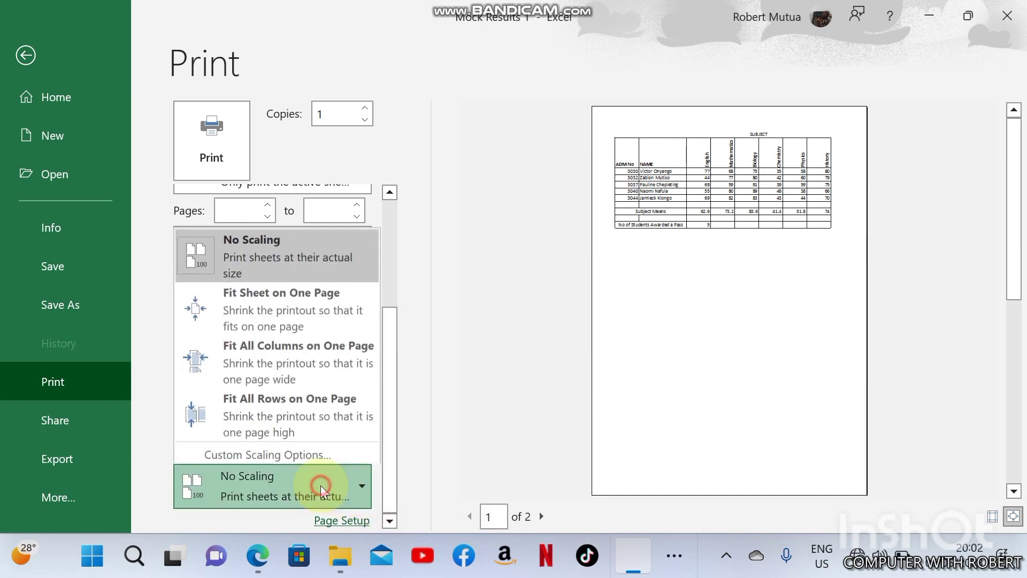
click(289, 353)
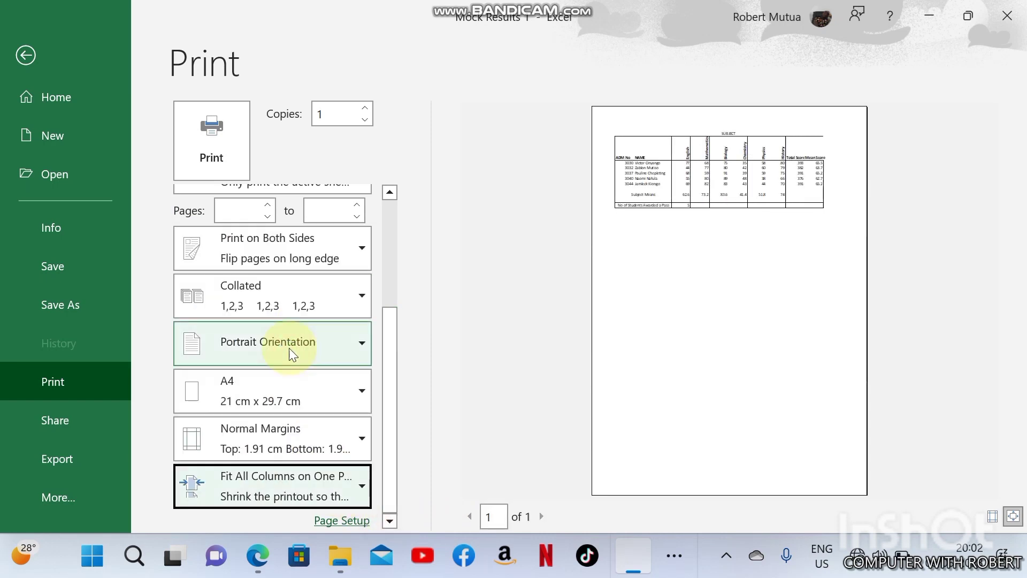
click(275, 479)
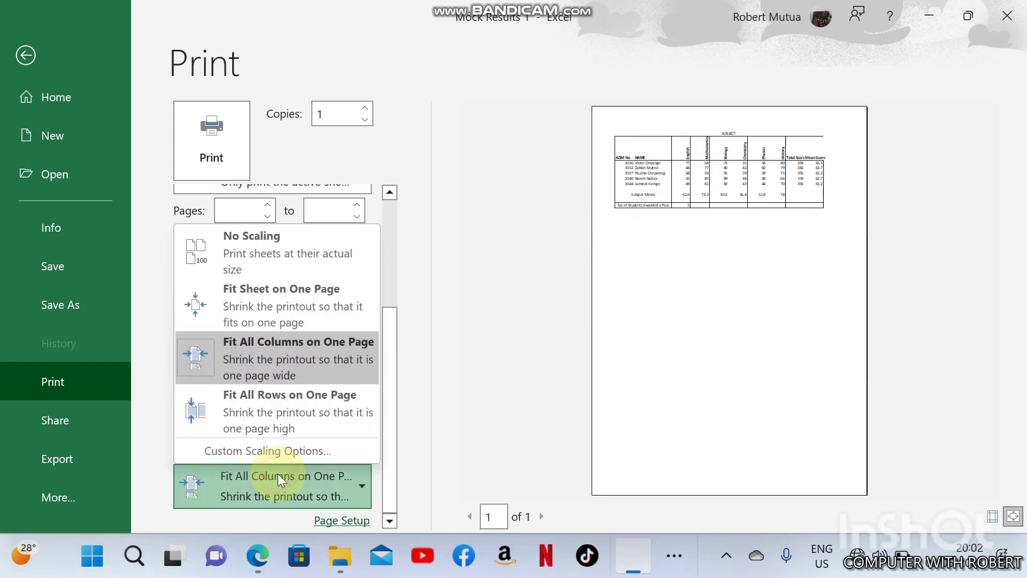
click(262, 272)
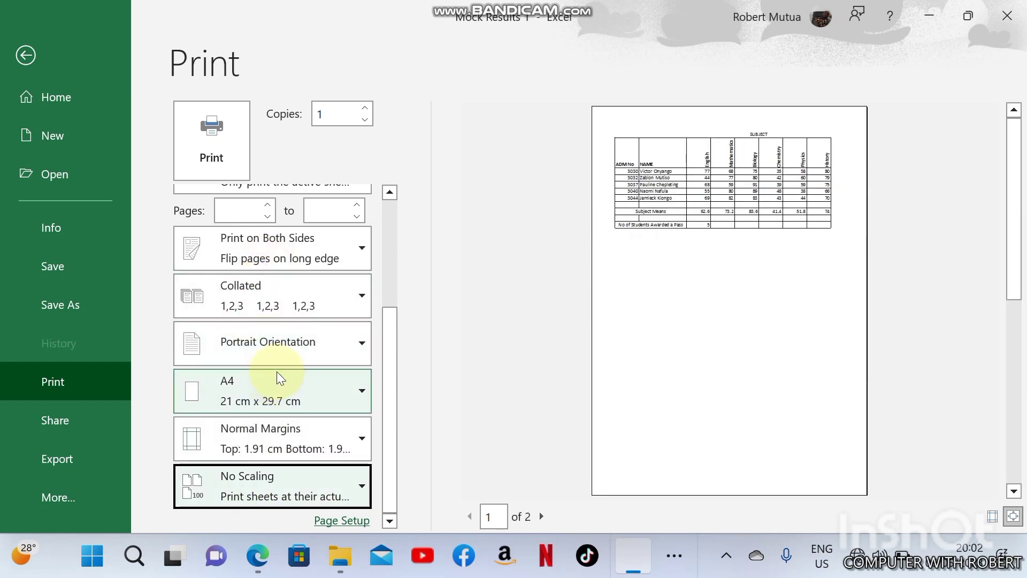
click(300, 359)
click(280, 428)
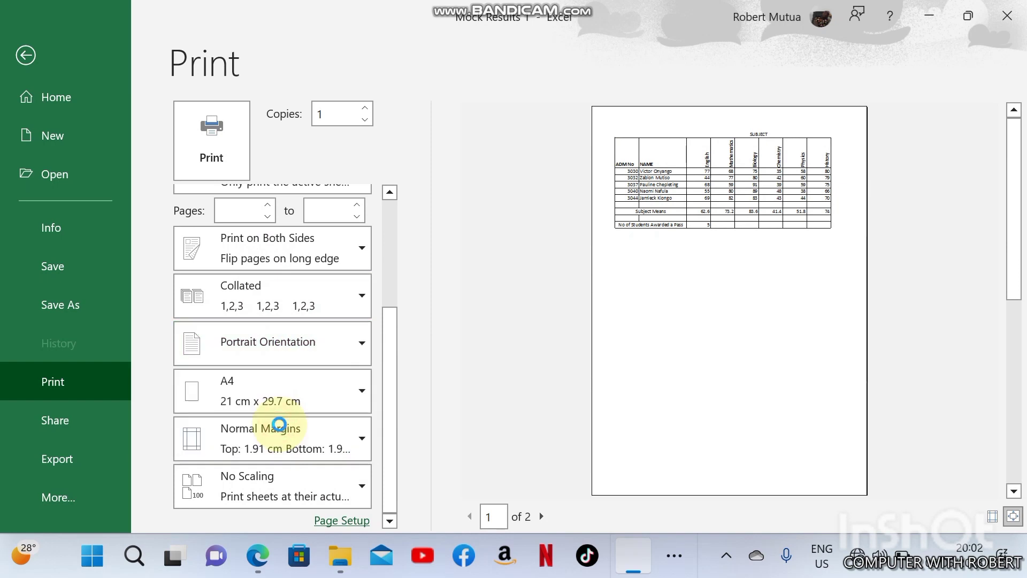
Review the printer list, keeping the same printer selected
click(595, 440)
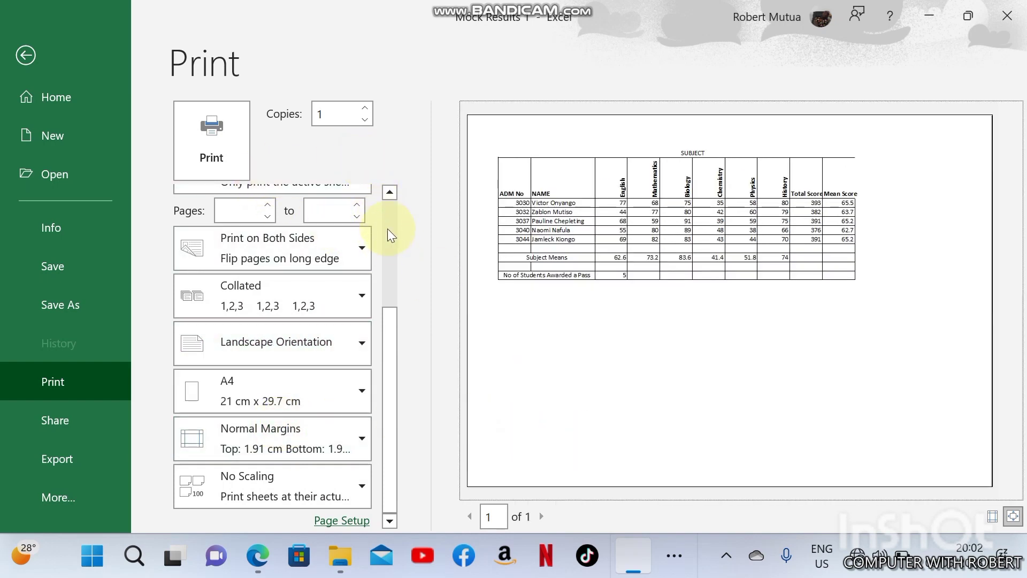
scroll(390, 238, up, 3)
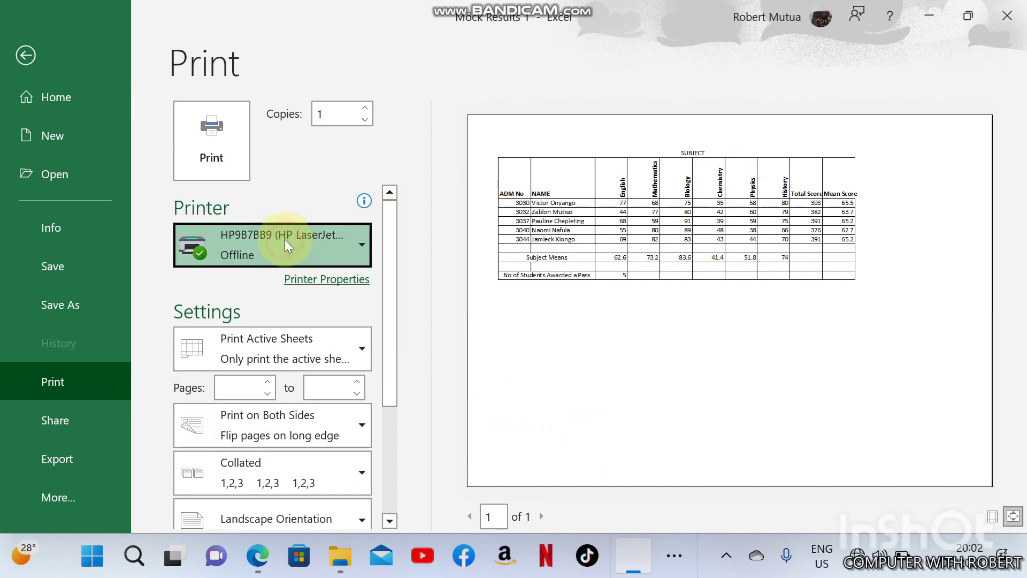
click(285, 239)
click(400, 224)
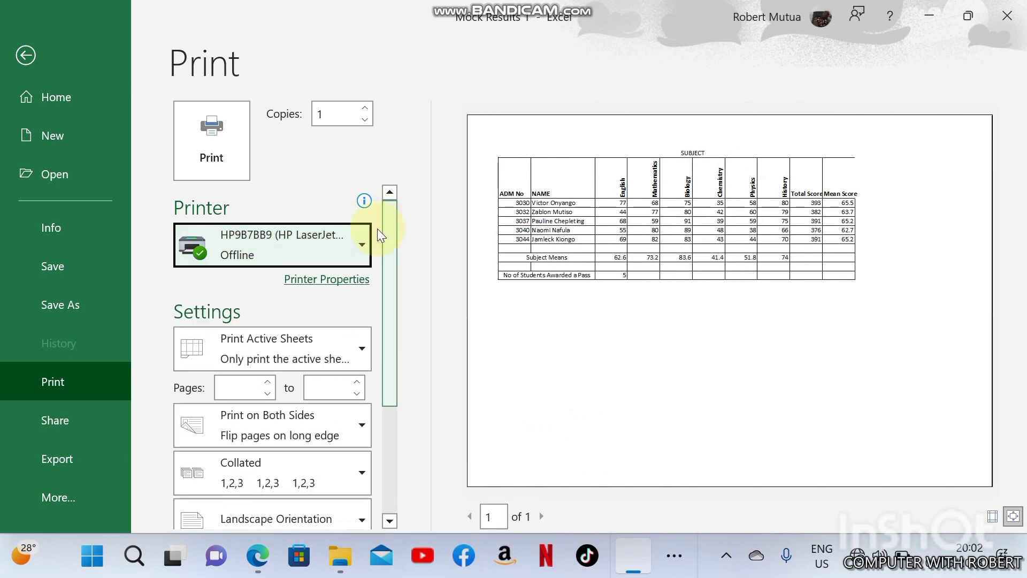
click(359, 234)
click(349, 230)
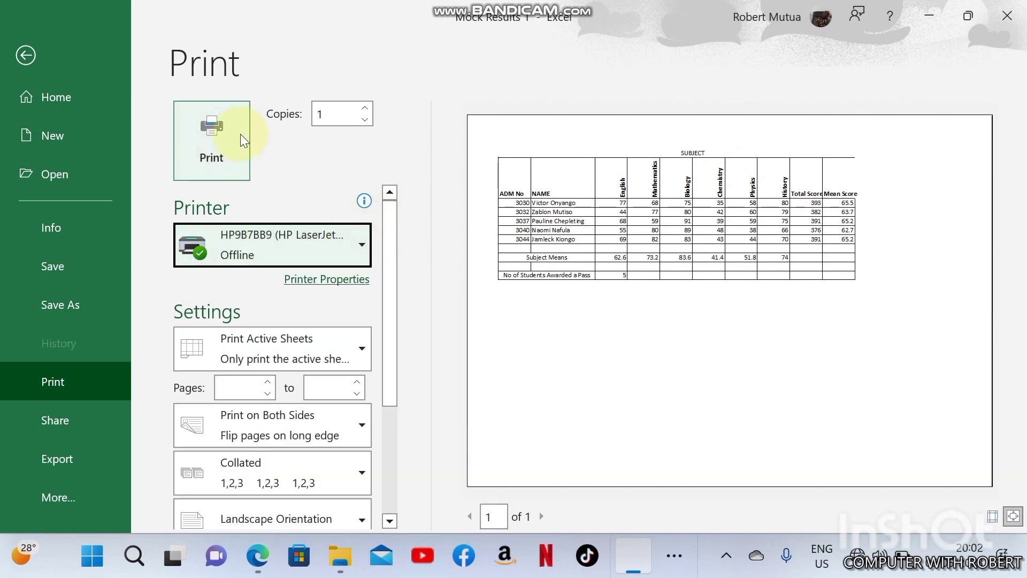
Preview how the bar chart sheet prints, then return to the workbook
click(48, 56)
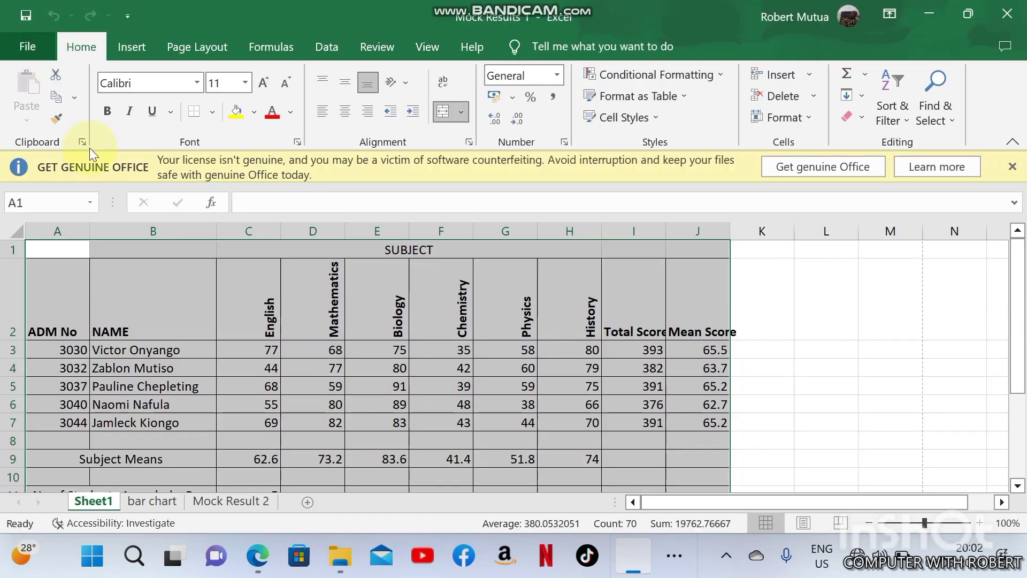
click(152, 500)
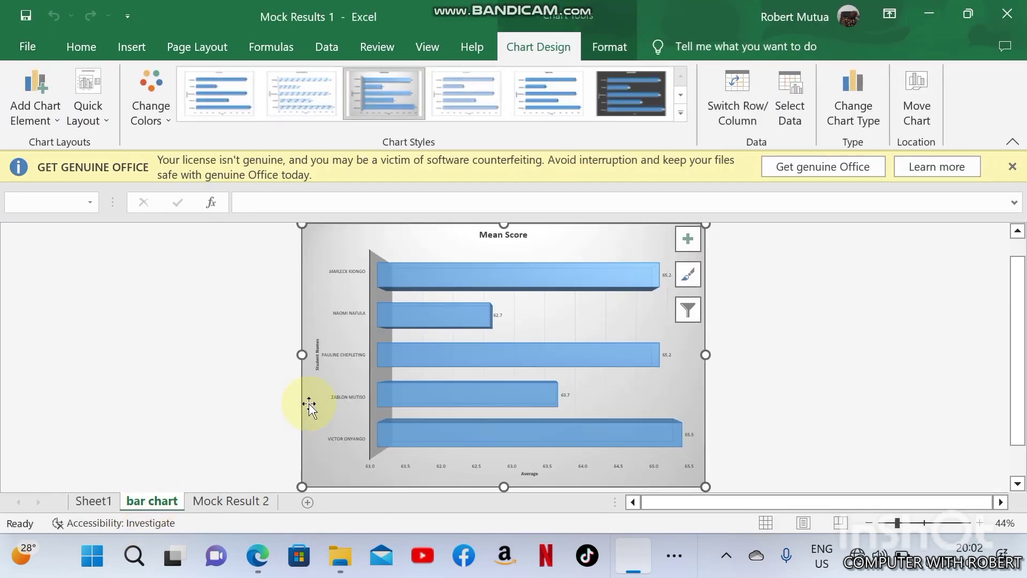
key(ctrl+p)
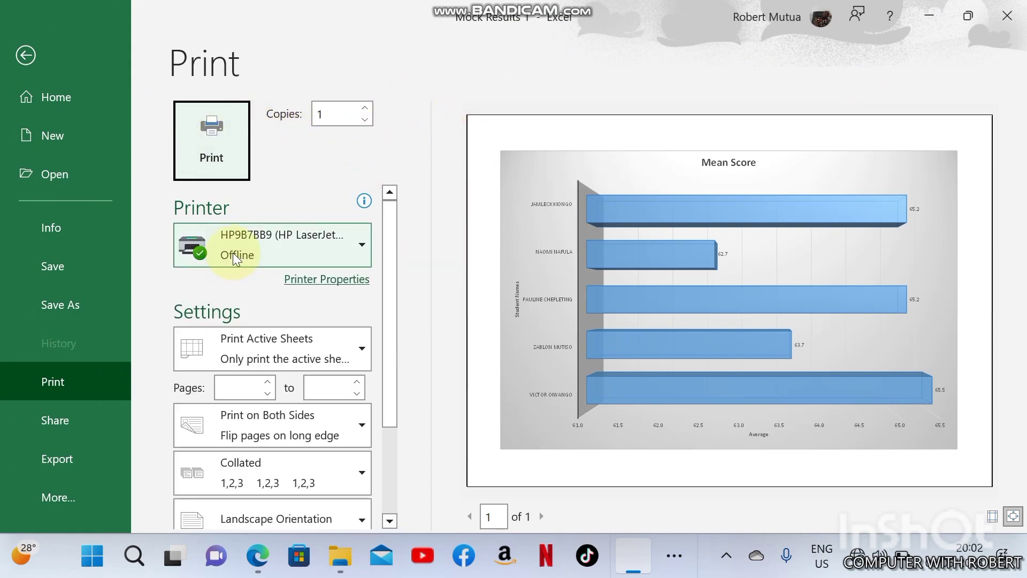
click(25, 57)
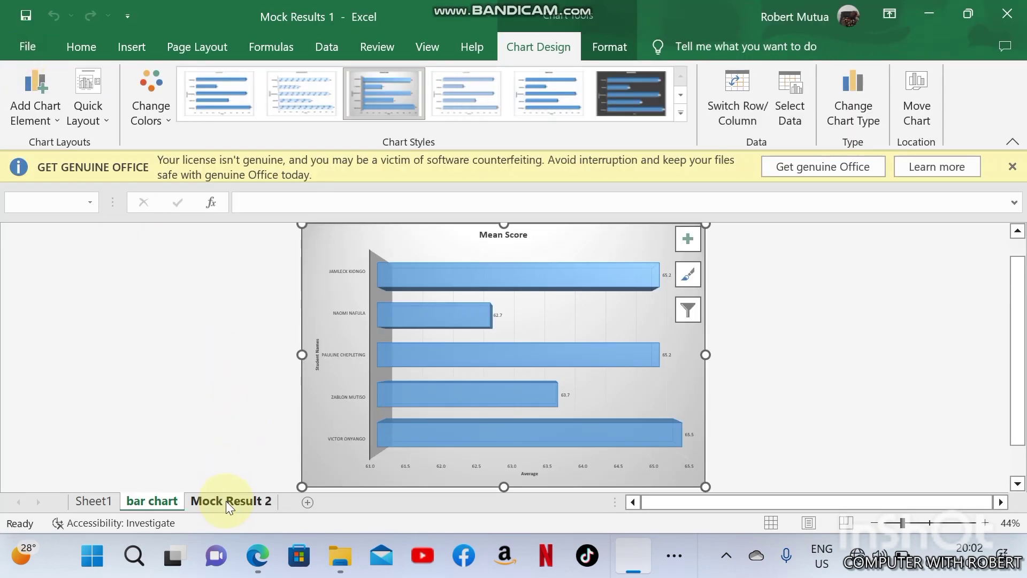
Set the Mock Result 2 sheet to print in Landscape orientation on one page
click(226, 500)
key(ctrl+p)
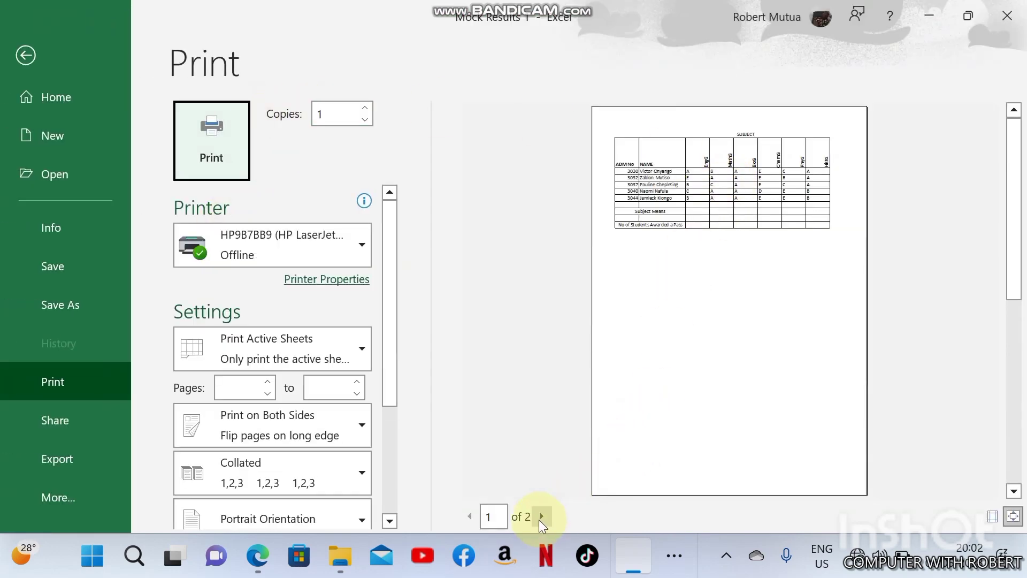
click(539, 519)
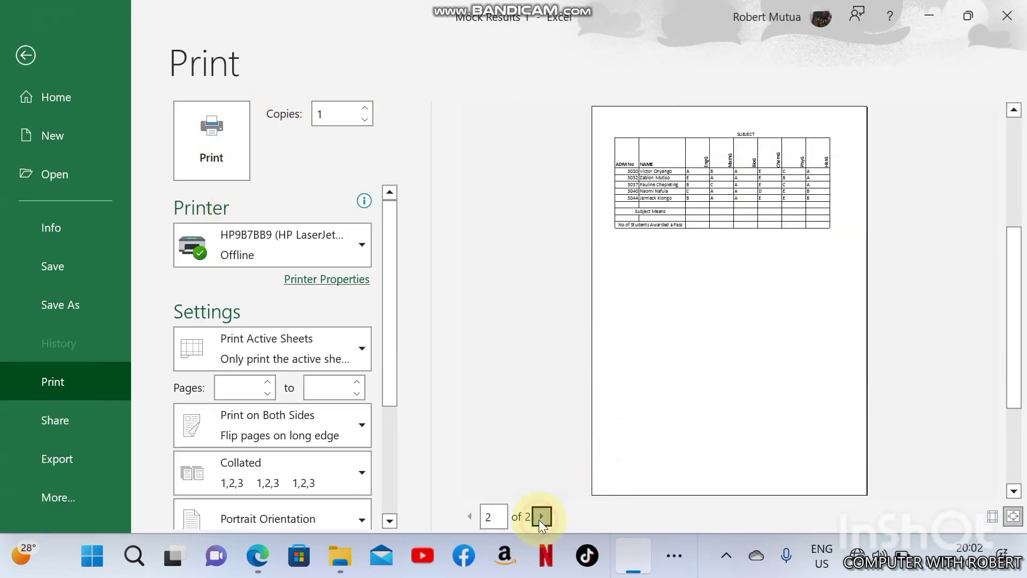
click(469, 516)
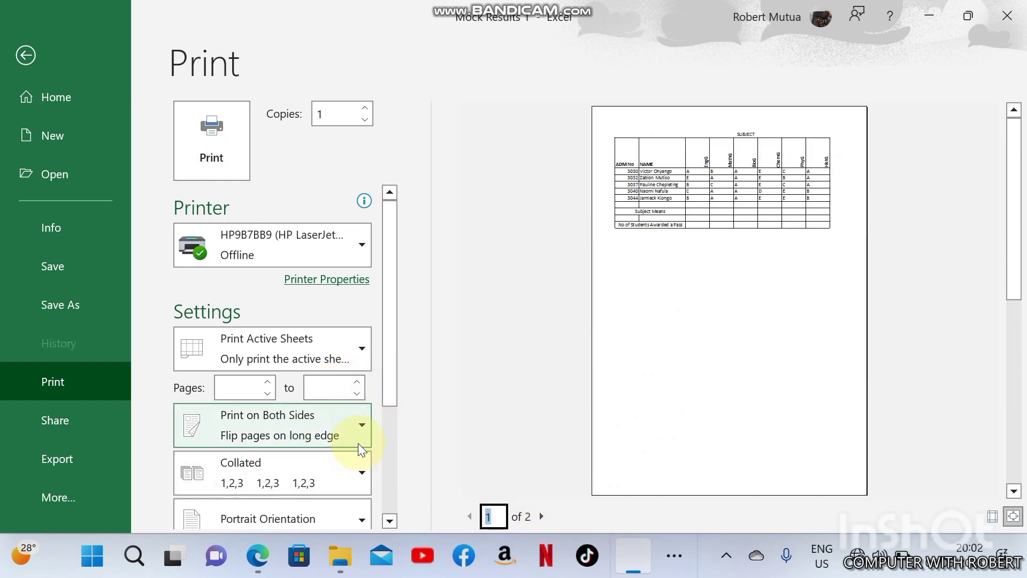
click(351, 516)
click(316, 462)
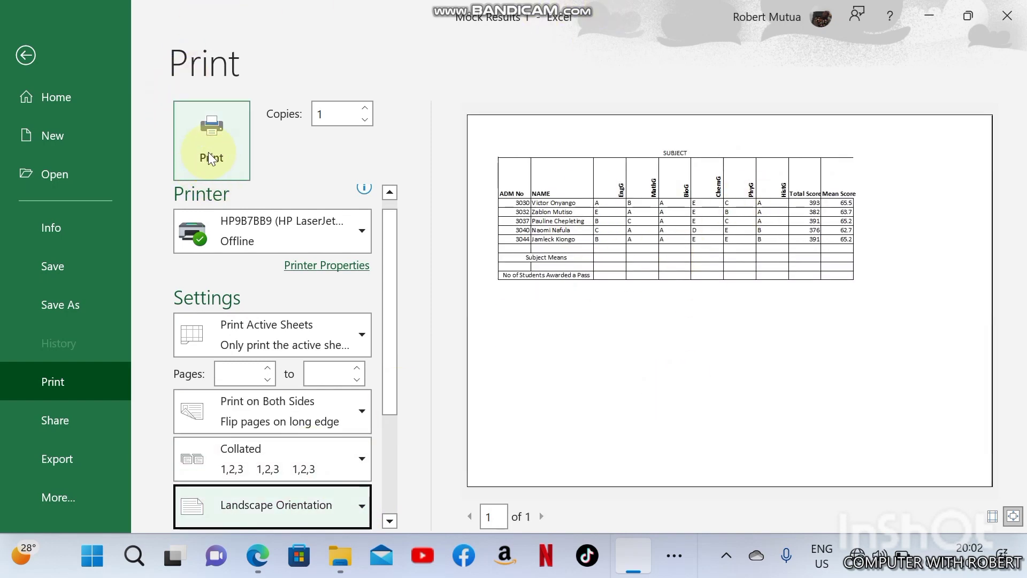
Close Excel, saving the changes to Mock Results 1
click(23, 55)
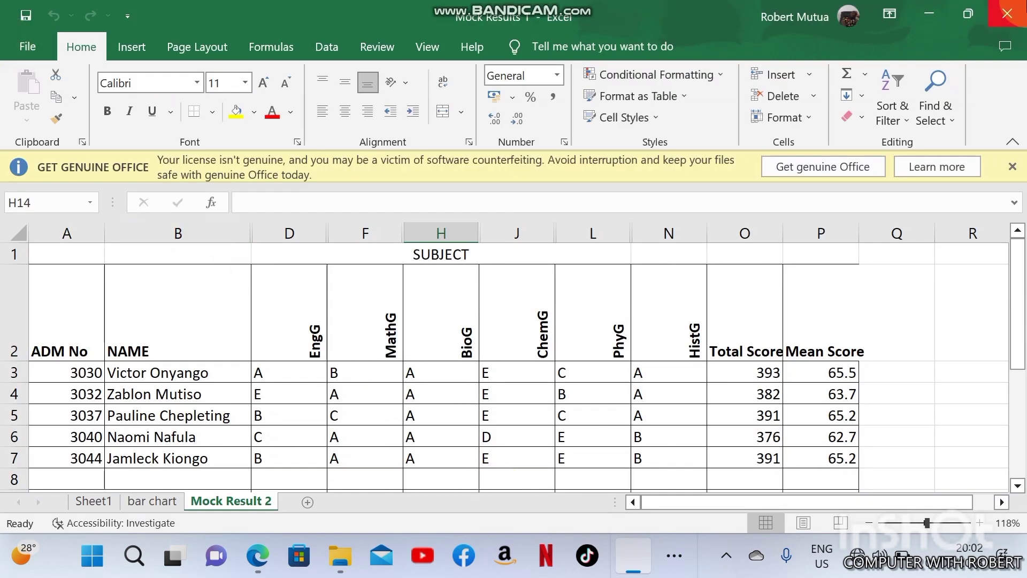
click(1007, 13)
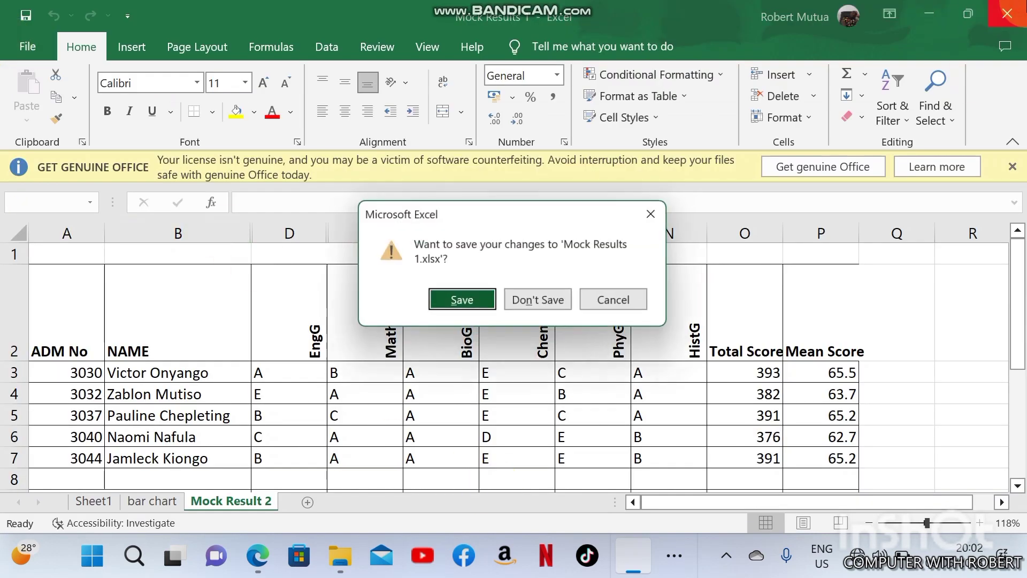
click(480, 301)
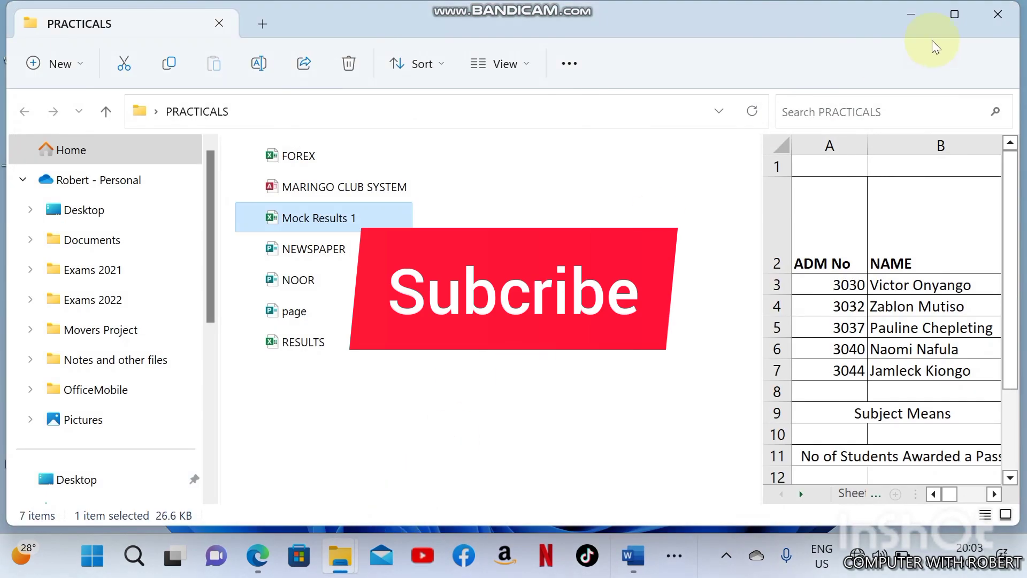
Close the PRACTICALS folder and bring the KCSE 2010 P1 P2.pdf exam paper to the front
click(996, 16)
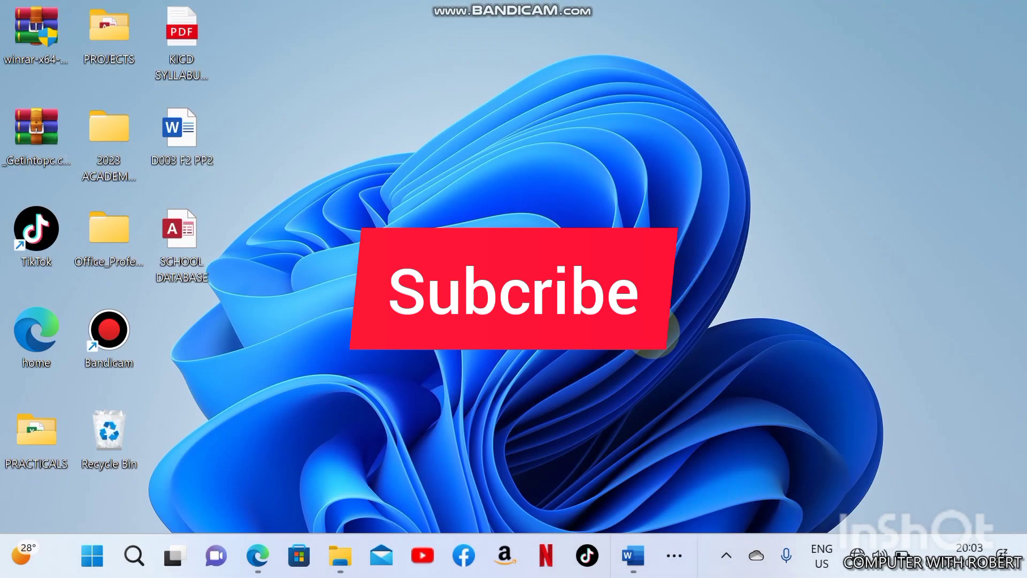
click(262, 555)
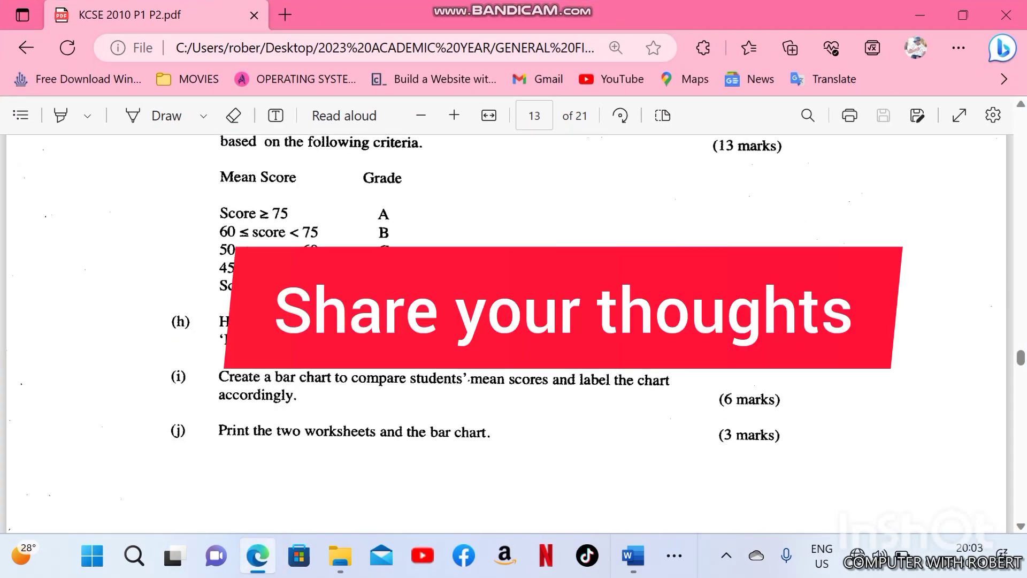